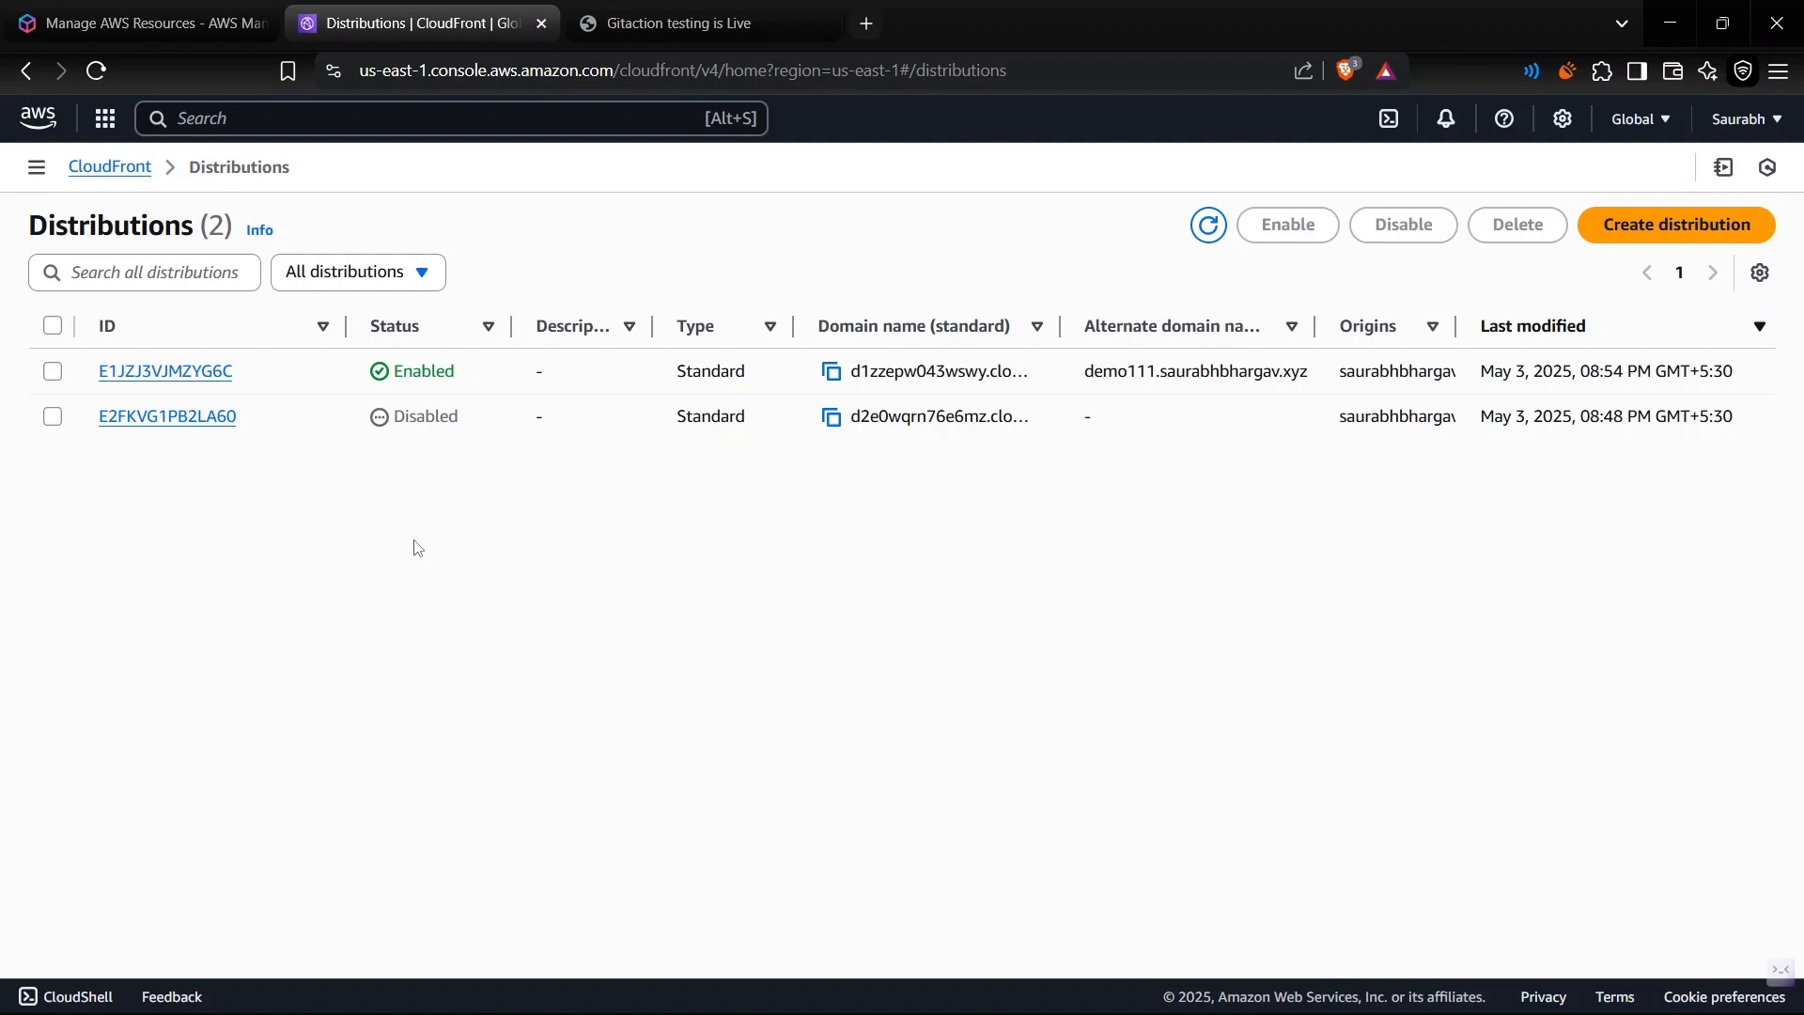
- Open the enabled CloudFront distribution and review its distribution domain name and alternate domain name
{"action": "left_click", "coordinate": [178, 371]}
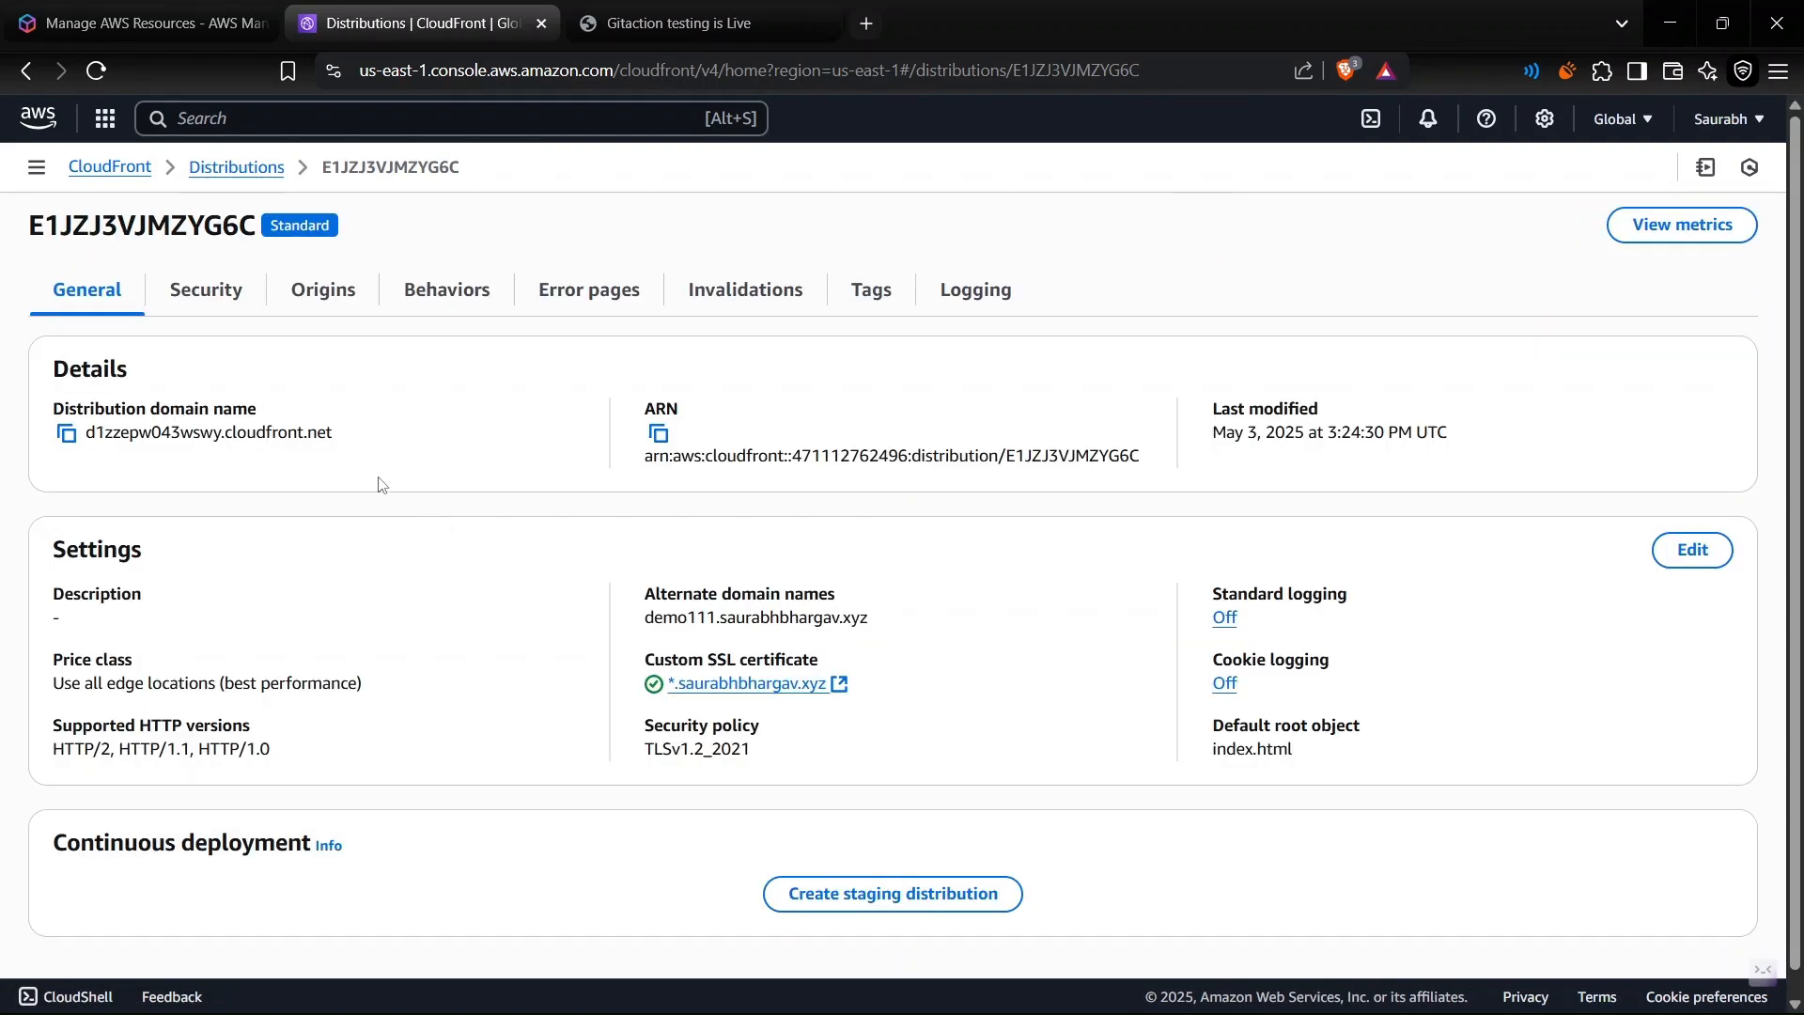
{"action": "triple_click", "coordinate": [849, 617]}
{"action": "left_click", "coordinate": [848, 617]}
{"action": "triple_click", "coordinate": [848, 618]}
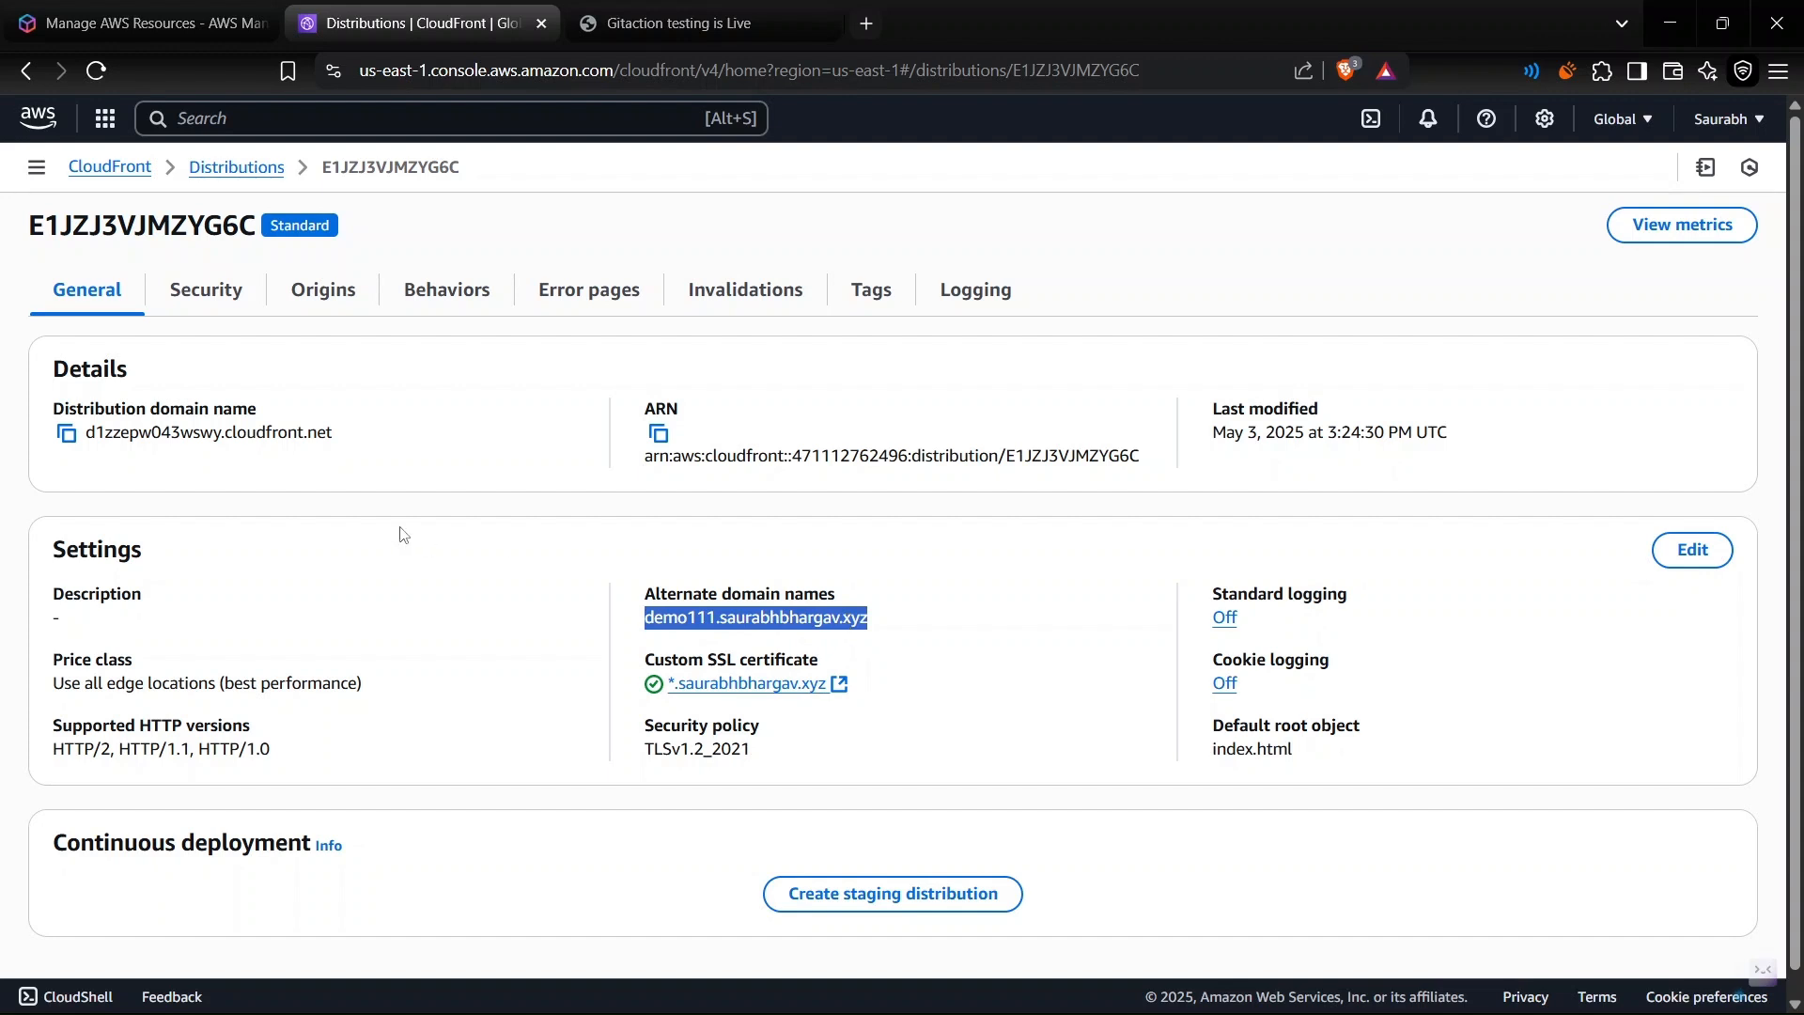
{"action": "triple_click", "coordinate": [288, 432]}
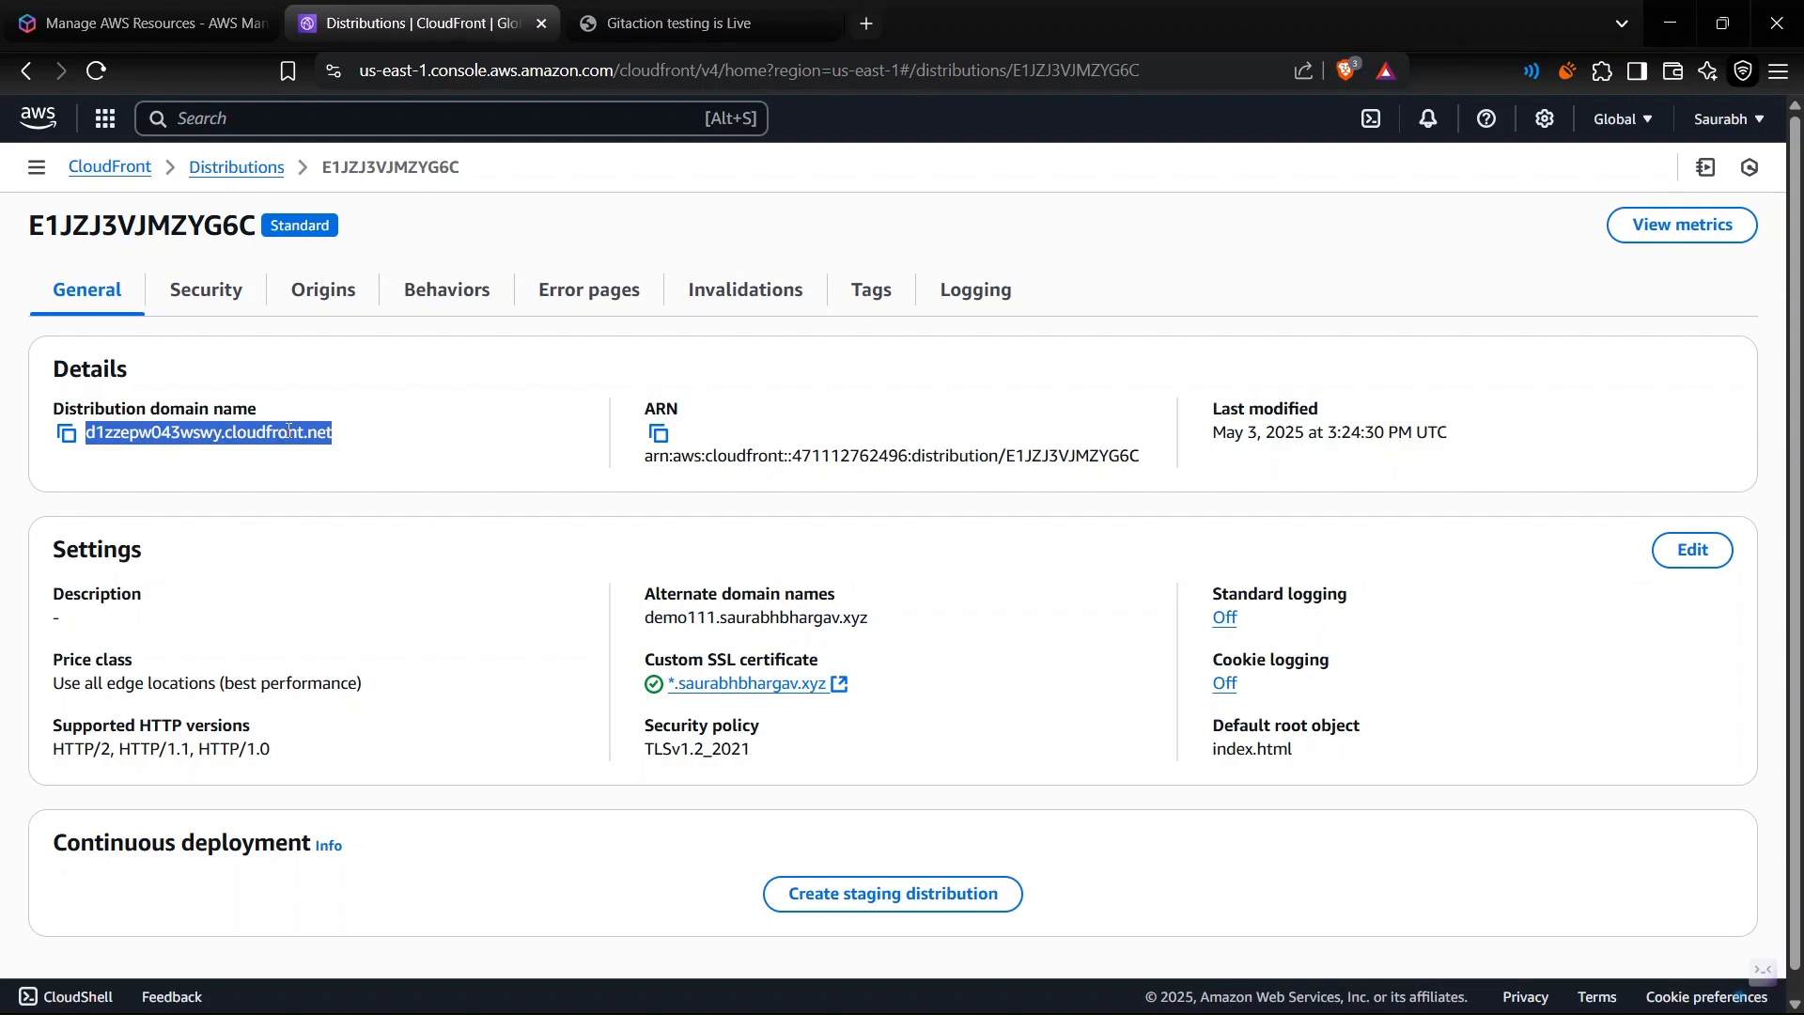
{"action": "scroll", "coordinate": [495, 658], "scroll_direction": "down", "scroll_amount": 1}
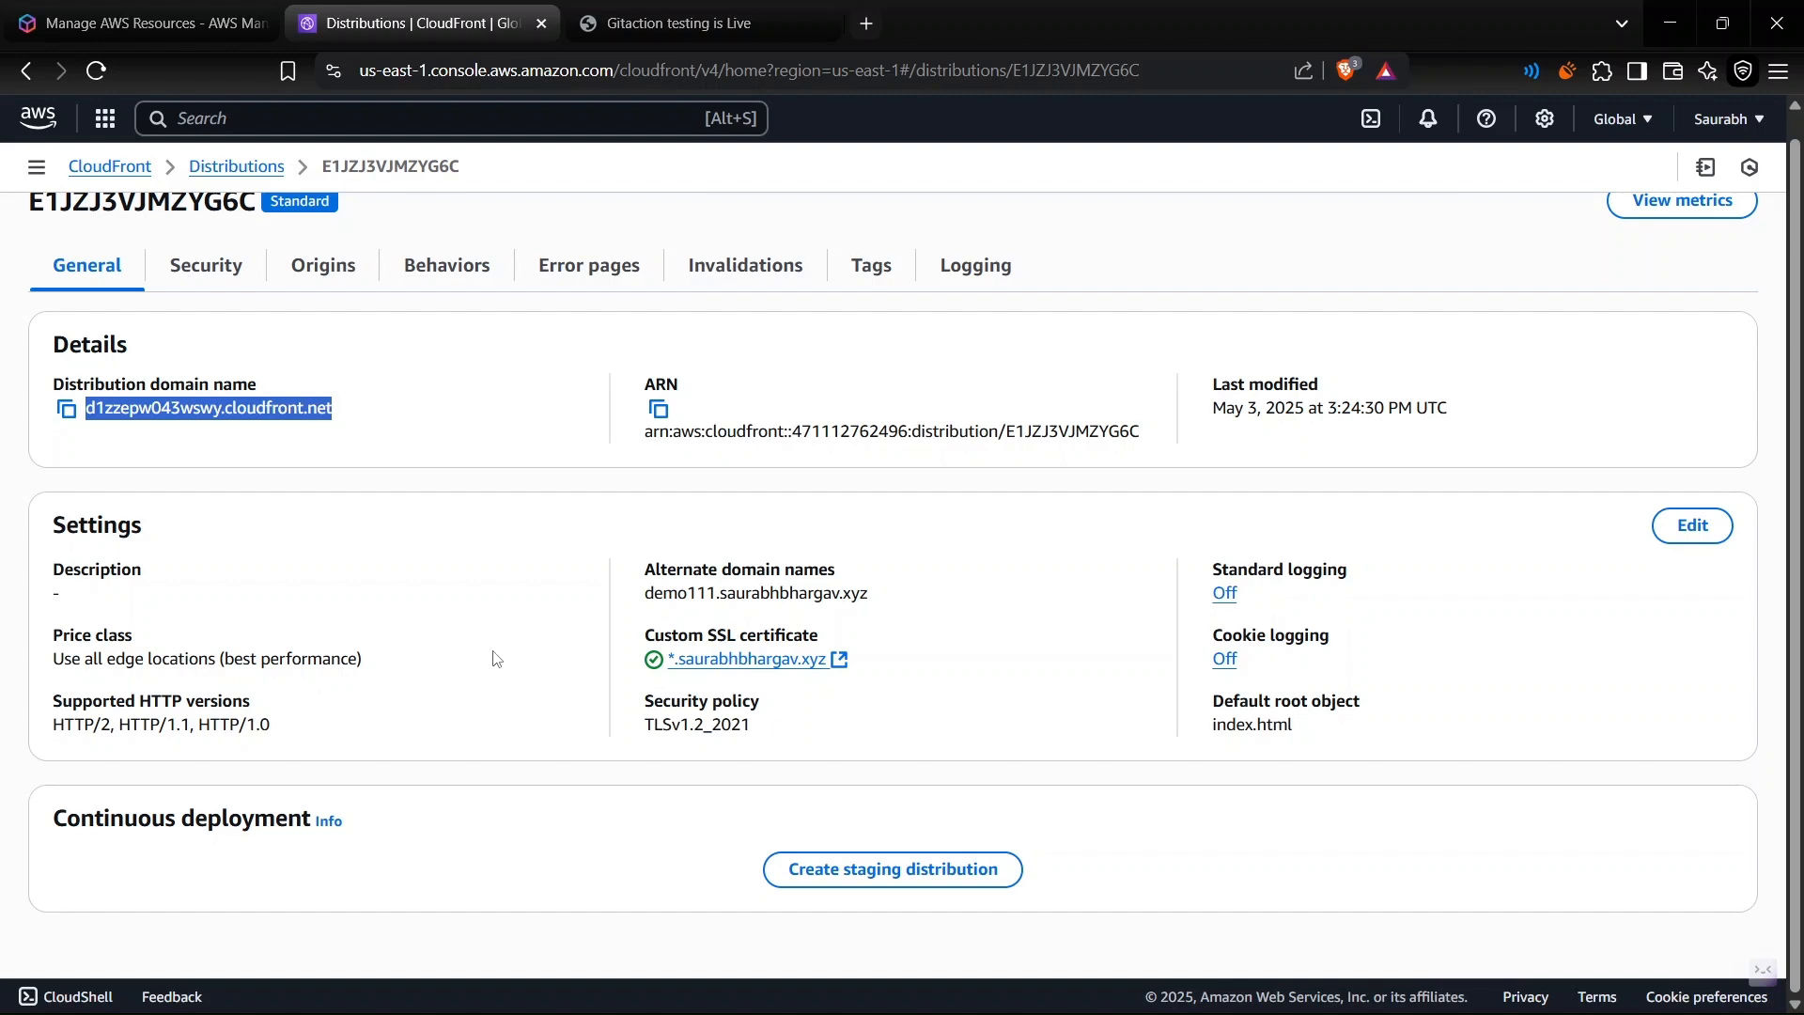
- Edit the distribution's Web Application Firewall settings to enable security protections with monitor mode on
{"action": "left_click", "coordinate": [211, 280]}
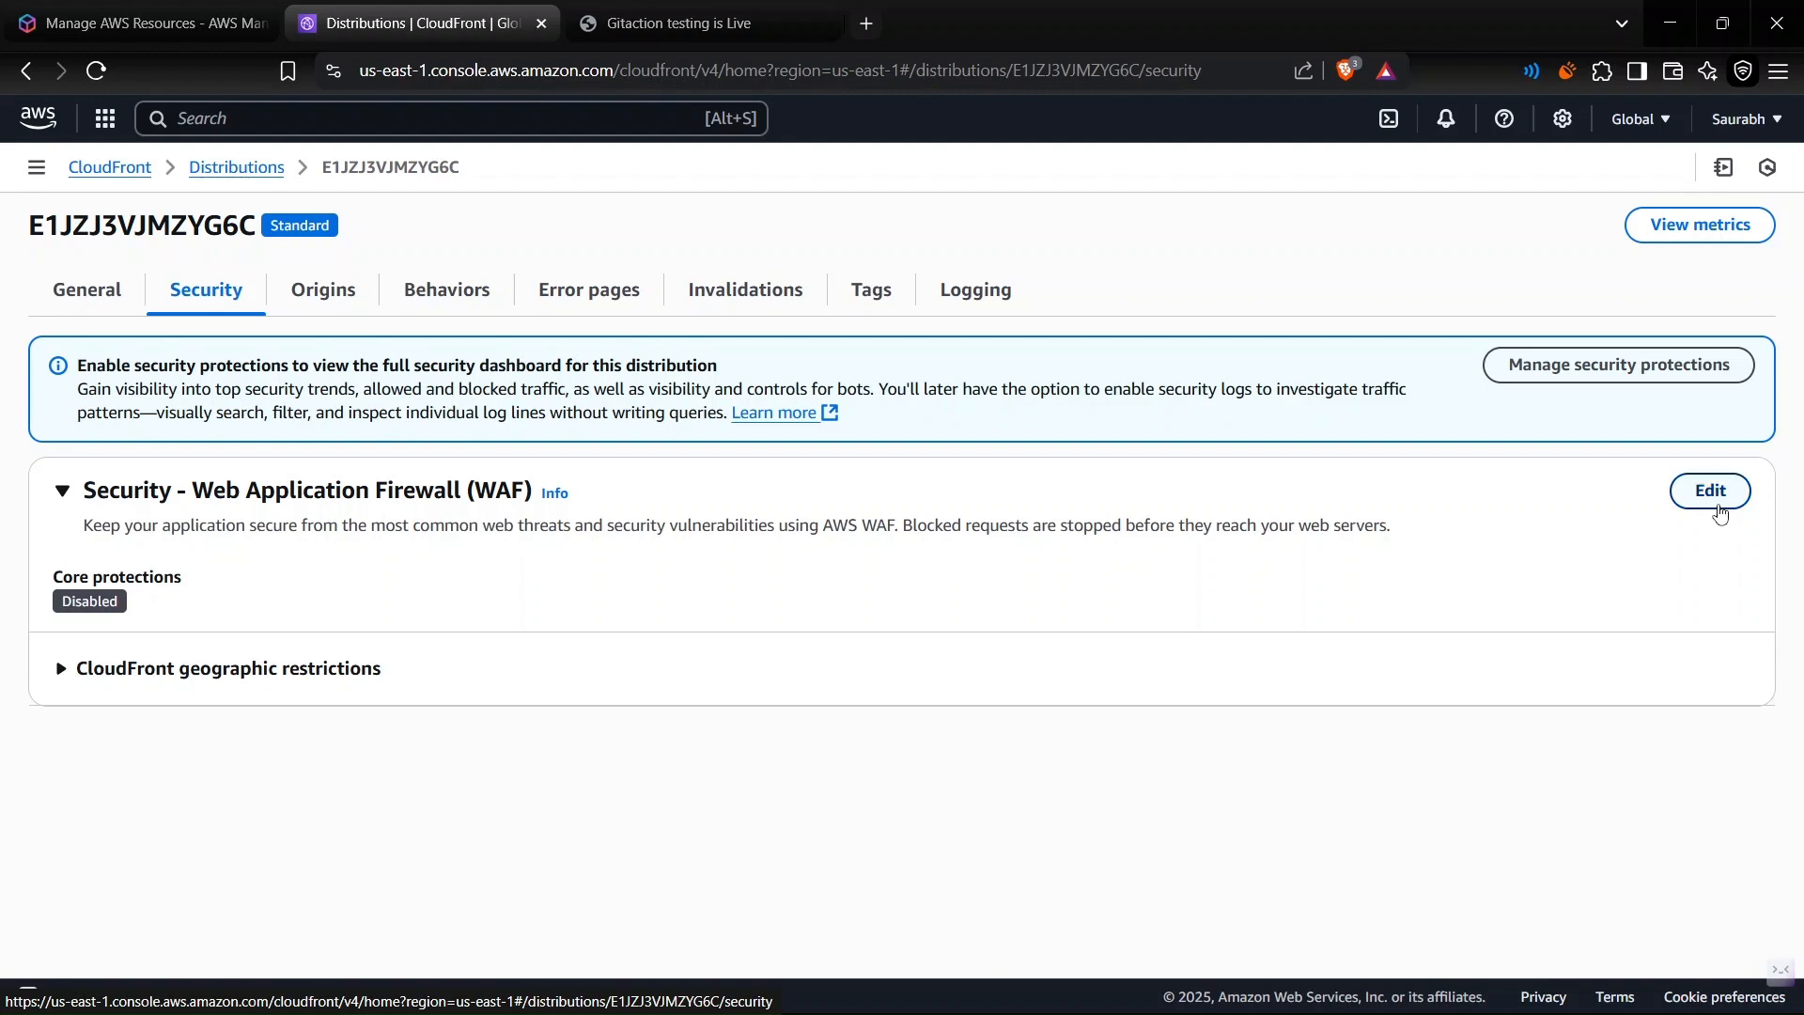
{"action": "left_click", "coordinate": [1718, 498]}
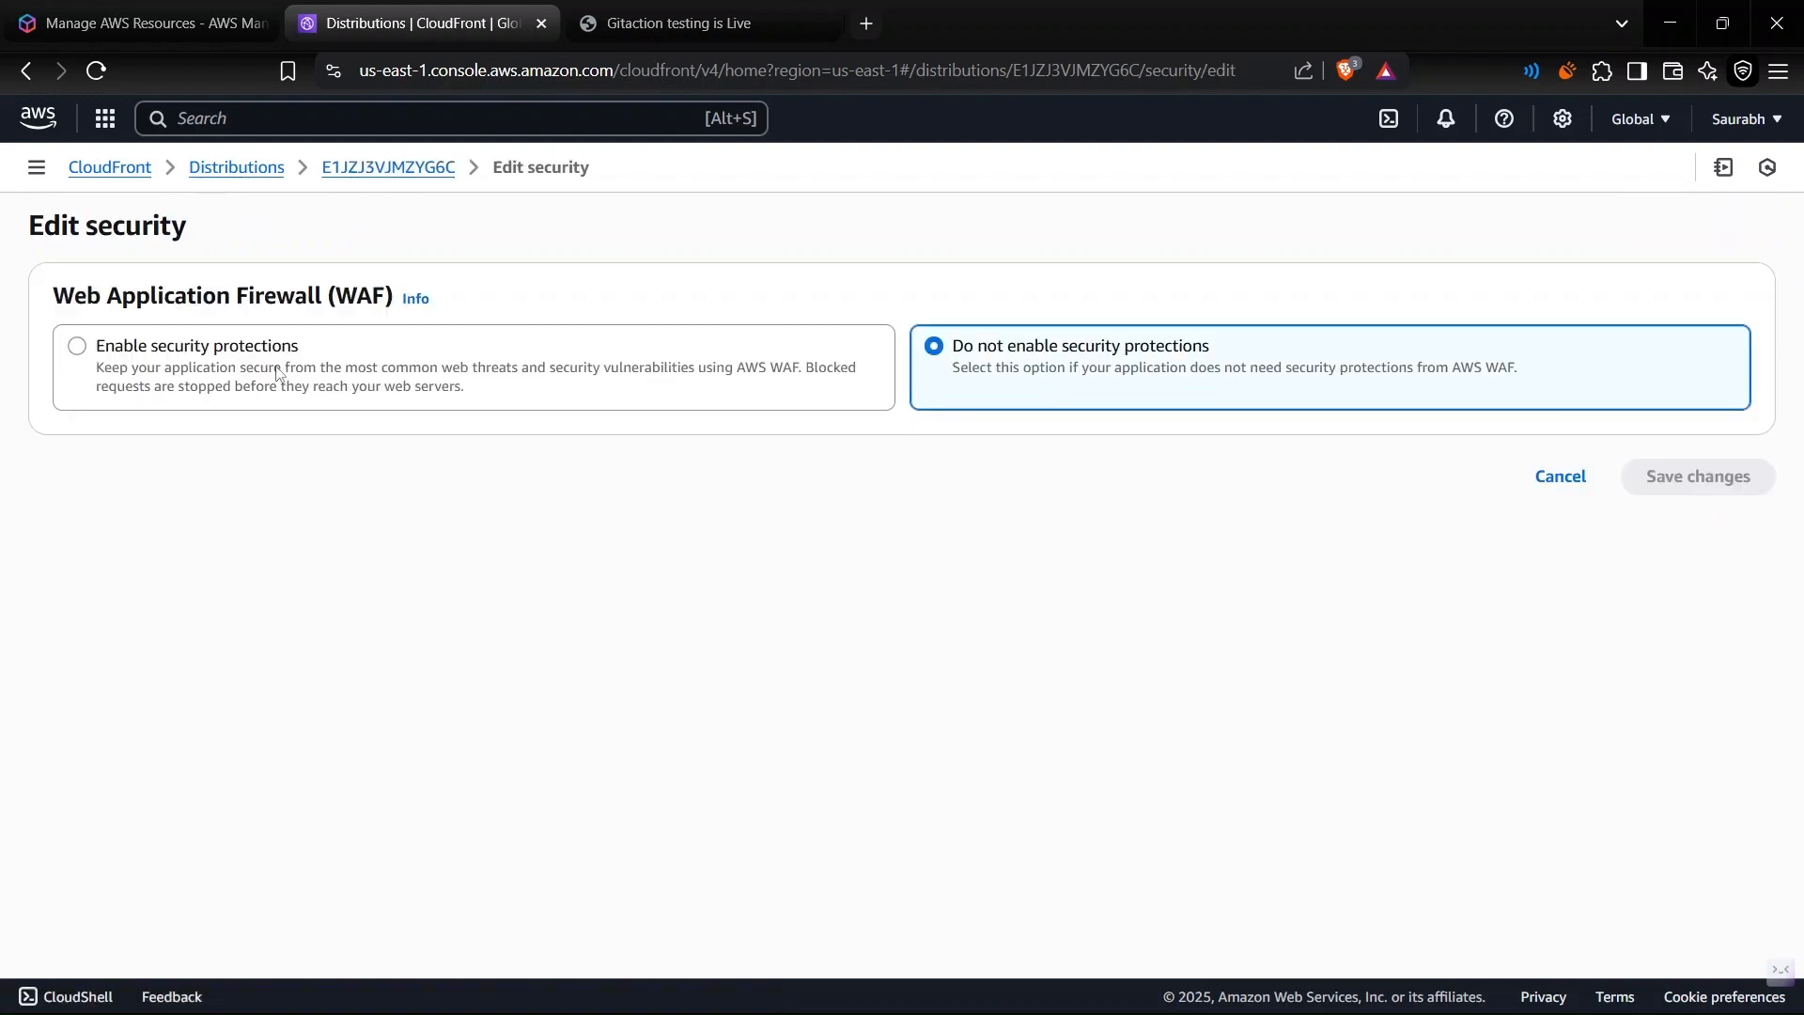
{"action": "left_click", "coordinate": [231, 353]}
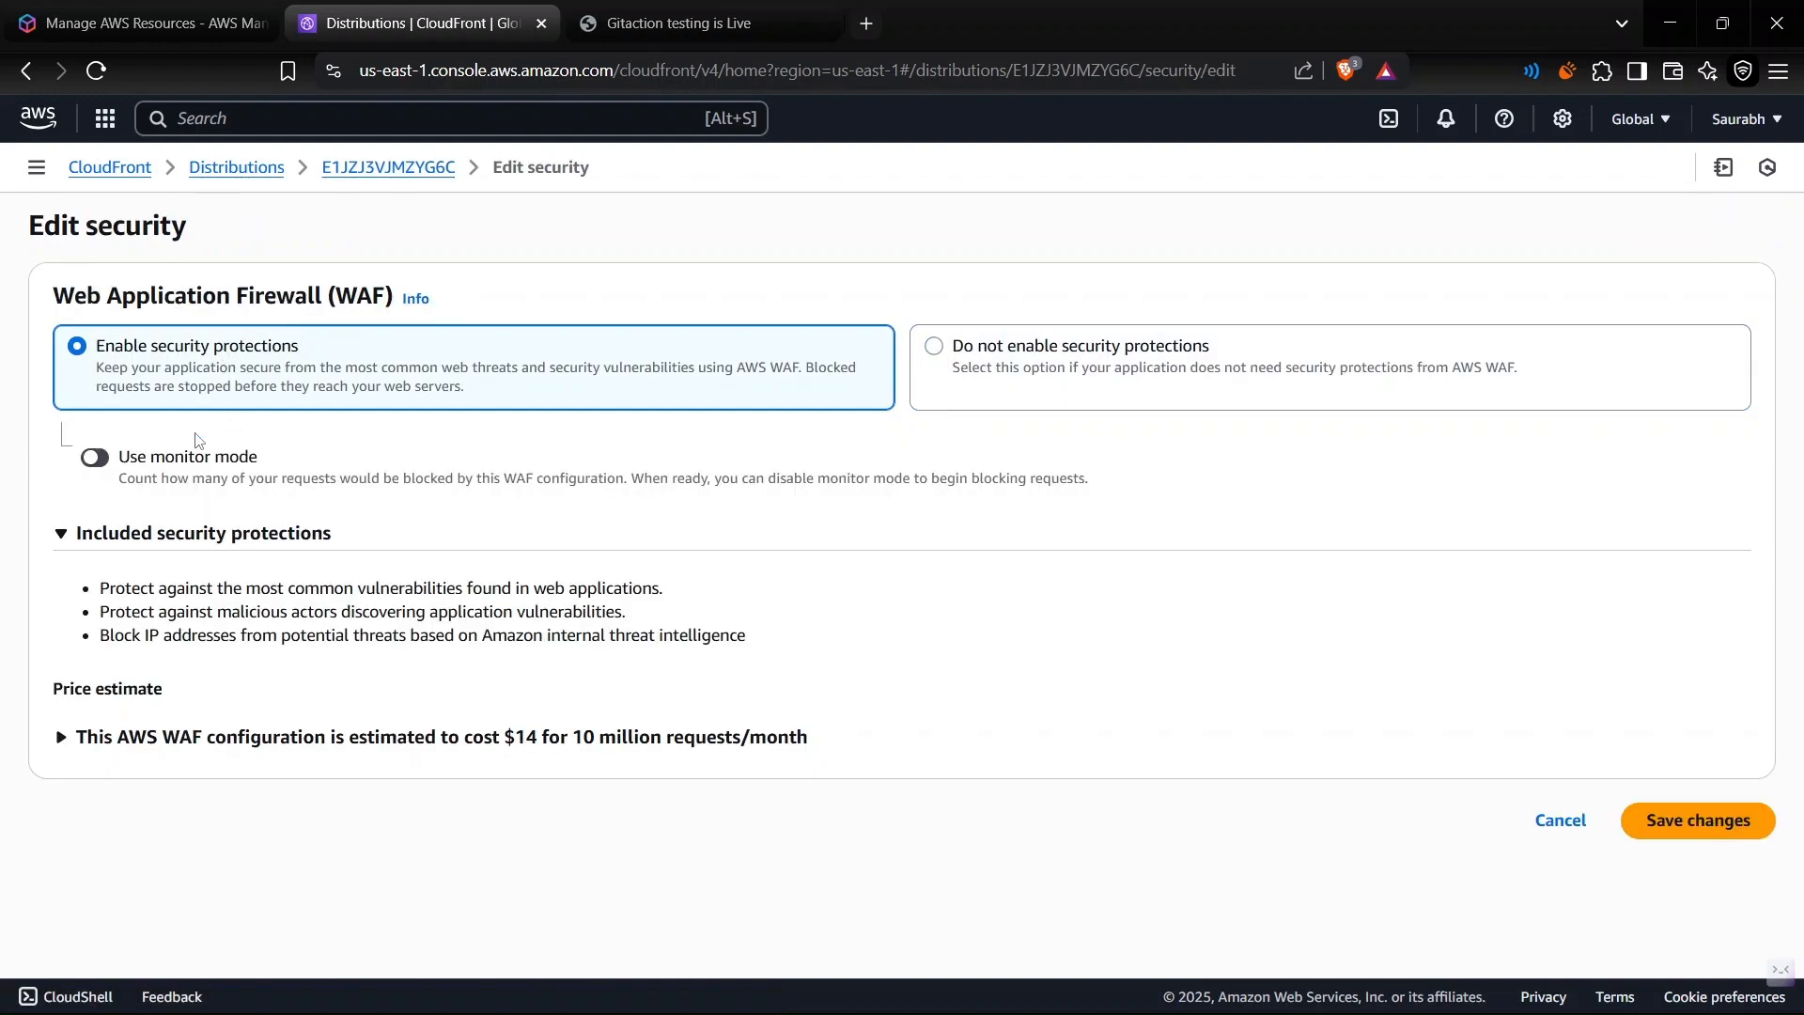
{"action": "left_click", "coordinate": [112, 469]}
- Expand the WAF price estimate and check the monthly cost for 1000 requests per month
{"action": "left_click", "coordinate": [148, 738]}
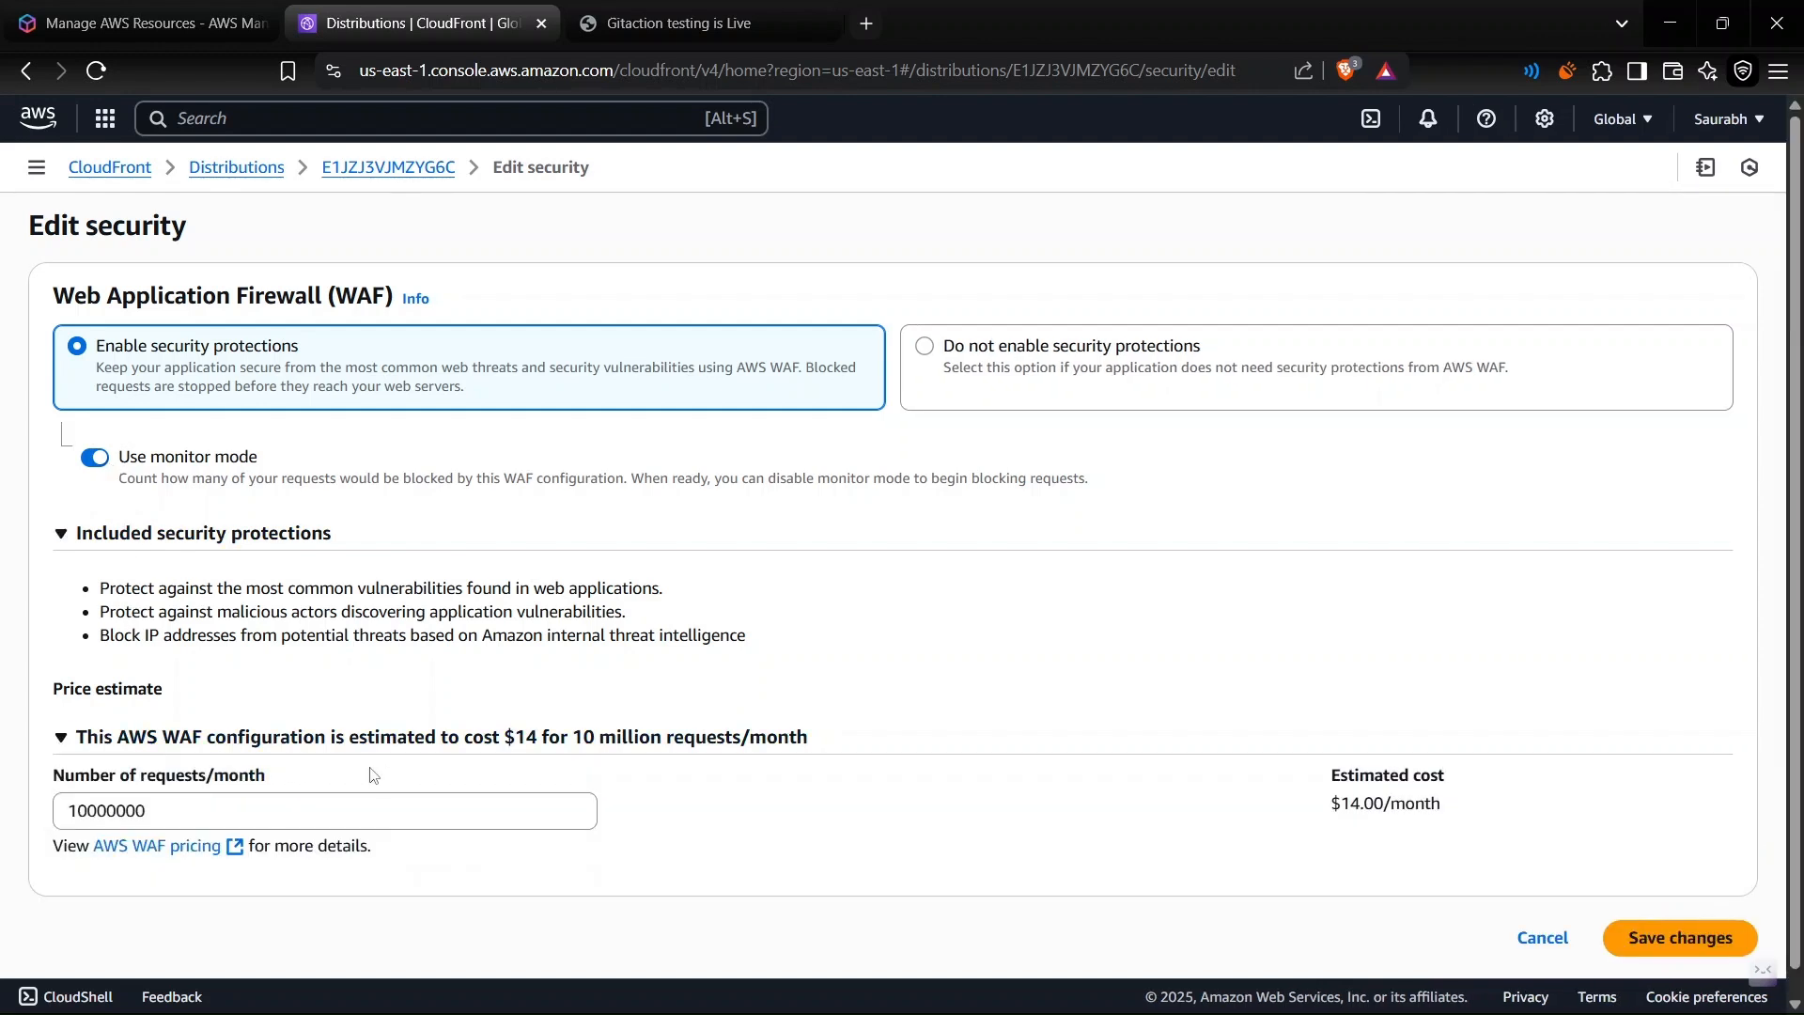
{"action": "left_click", "coordinate": [332, 790]}
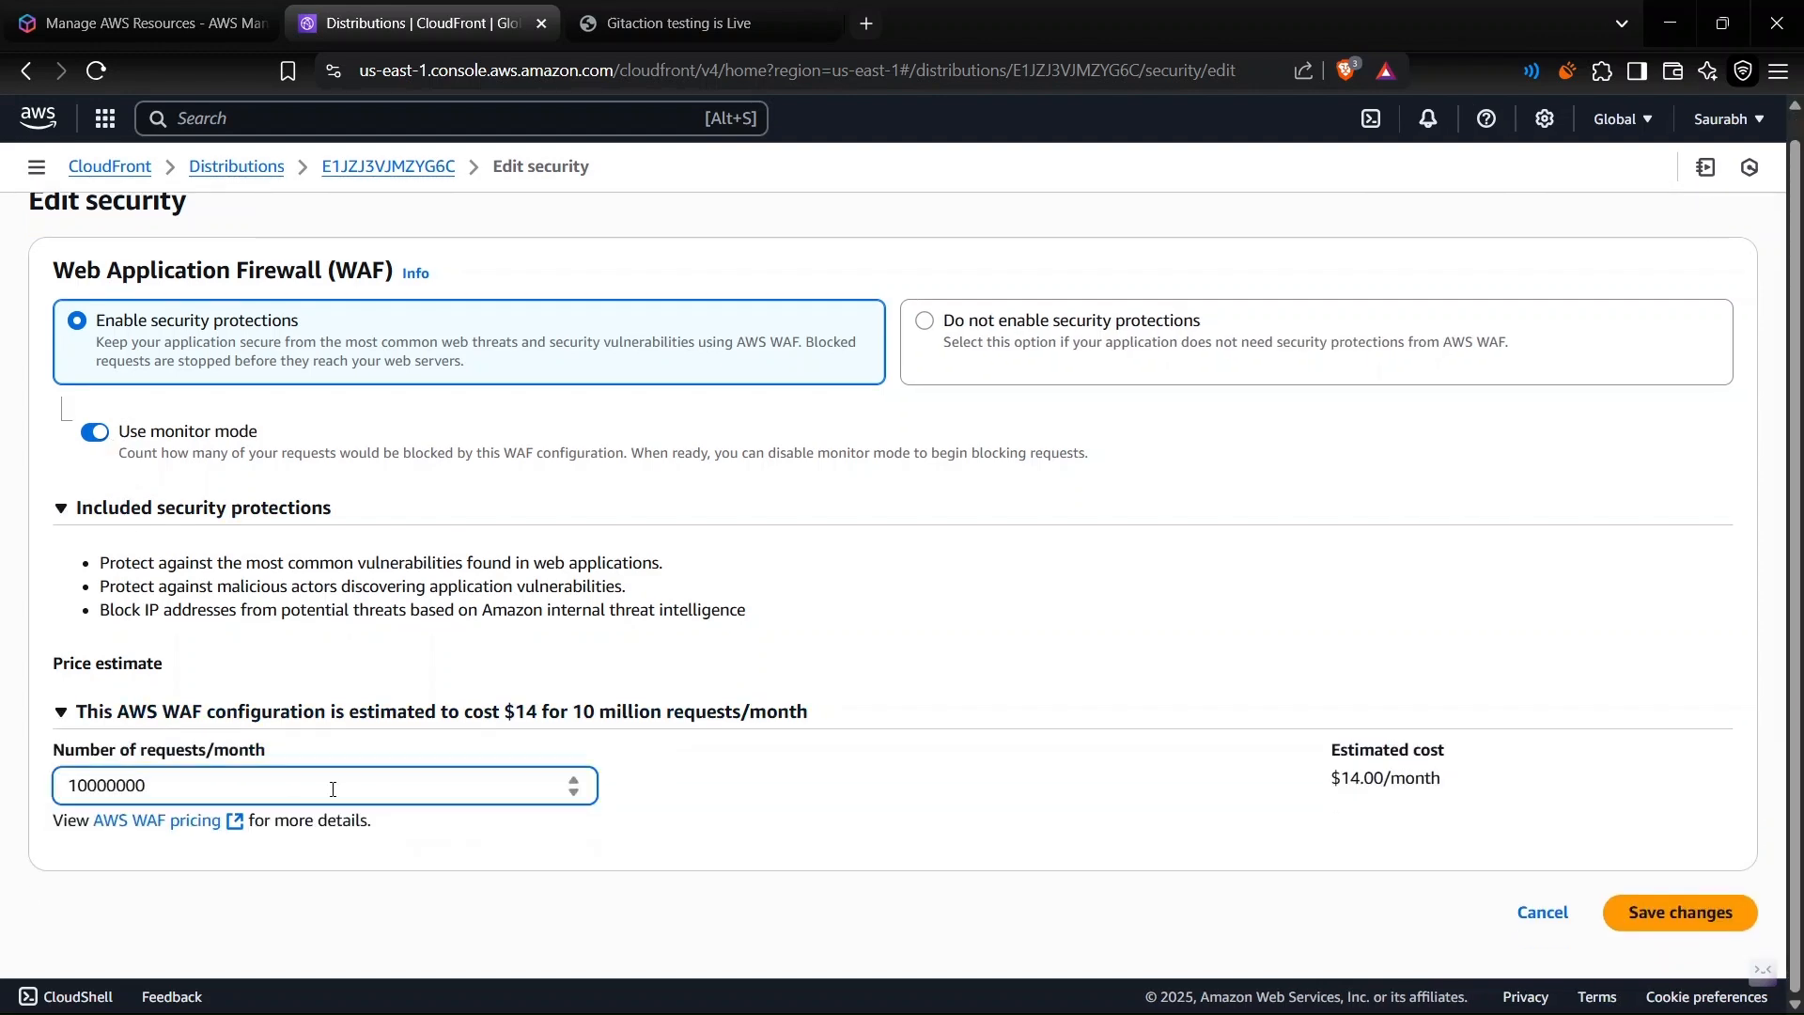
{"action": "key", "text": "BackSpace"}
{"action": "key", "text": "BackSpace"}
{"action": "key", "text": "BackSpace"}
{"action": "key", "text": "BackSpace"}
{"action": "left_click", "coordinate": [835, 790]}
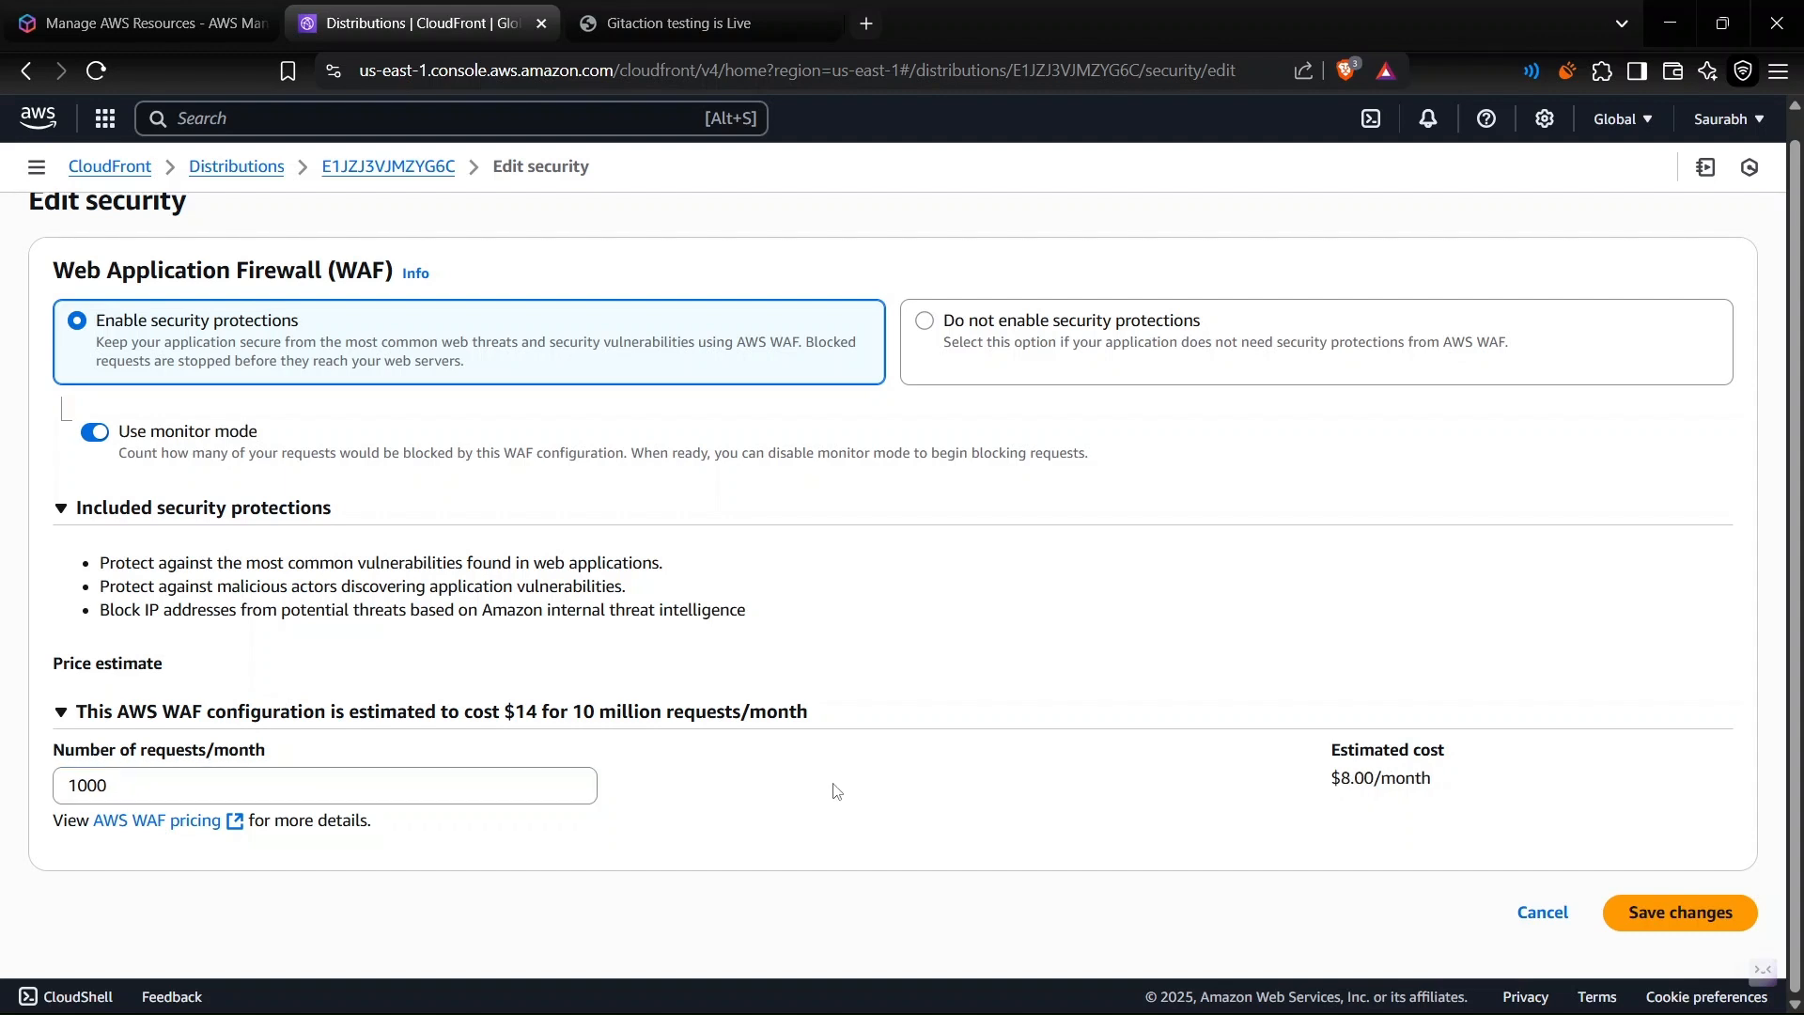
{"action": "triple_click", "coordinate": [1416, 780]}
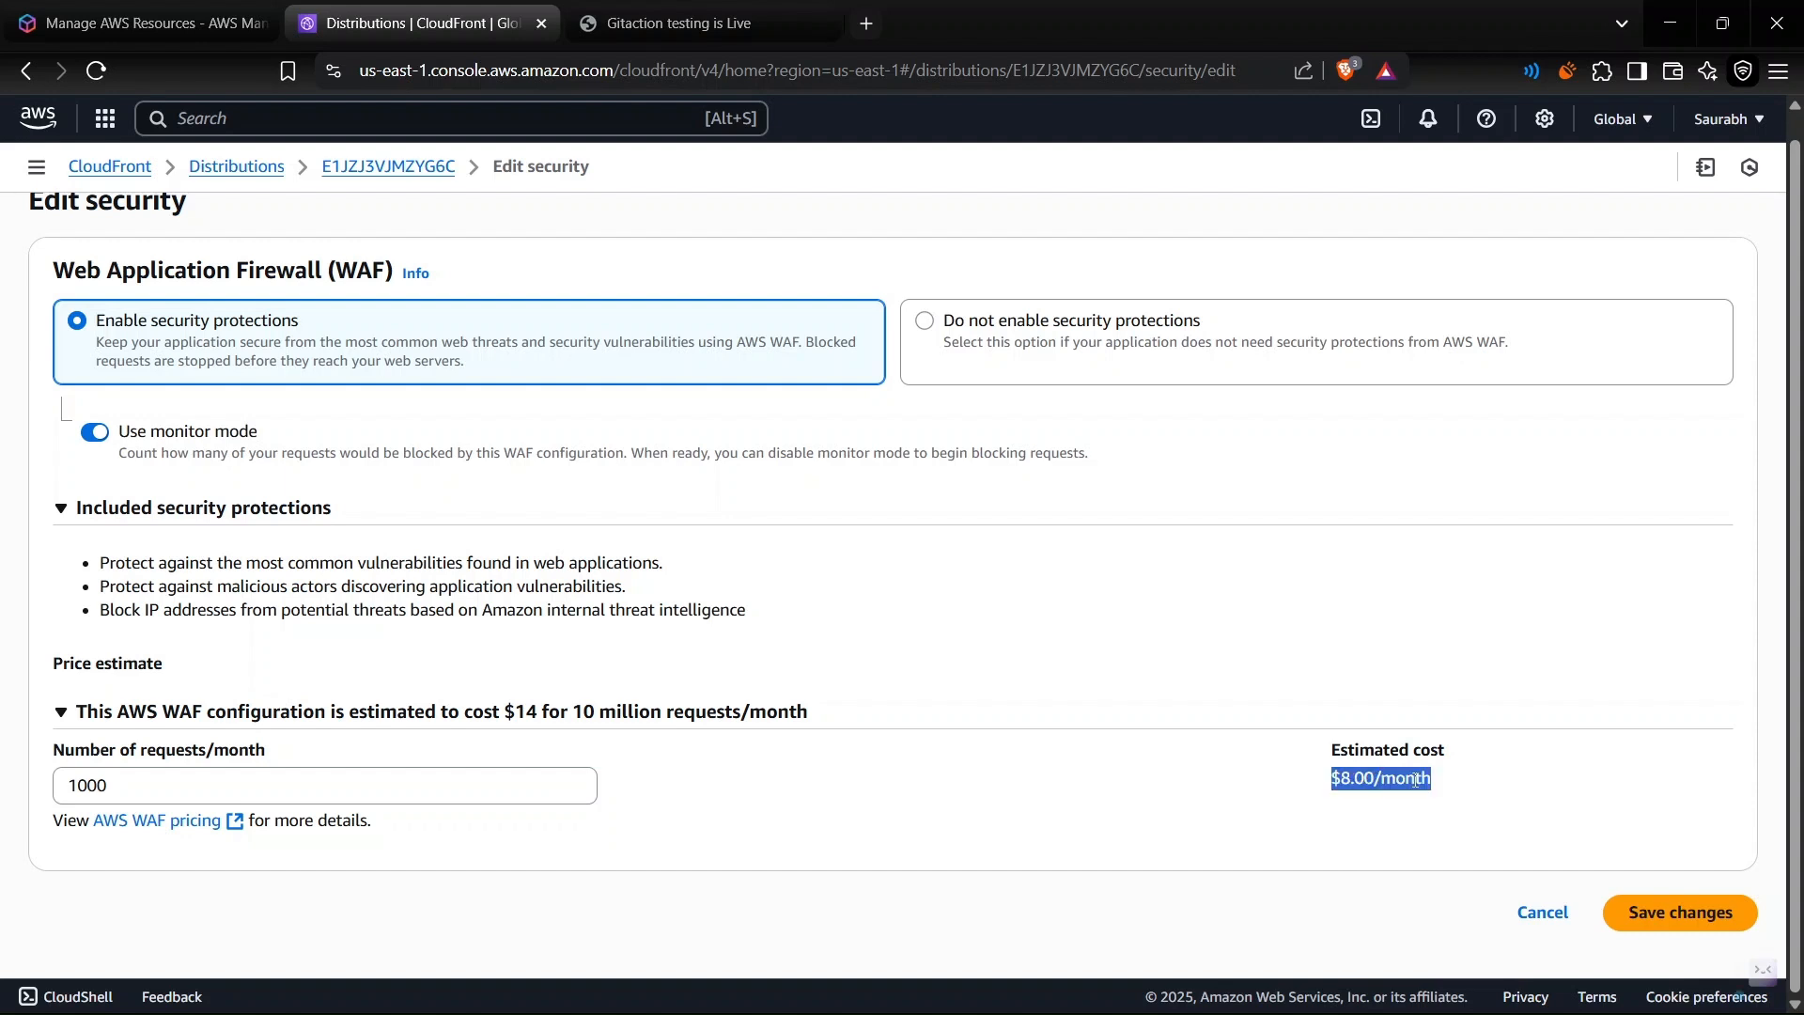
- Set the WAF estimate to 10000000 requests per month, check the estimated cost and save the security changes
{"action": "left_click", "coordinate": [418, 801]}
{"action": "type", "text": "000"}
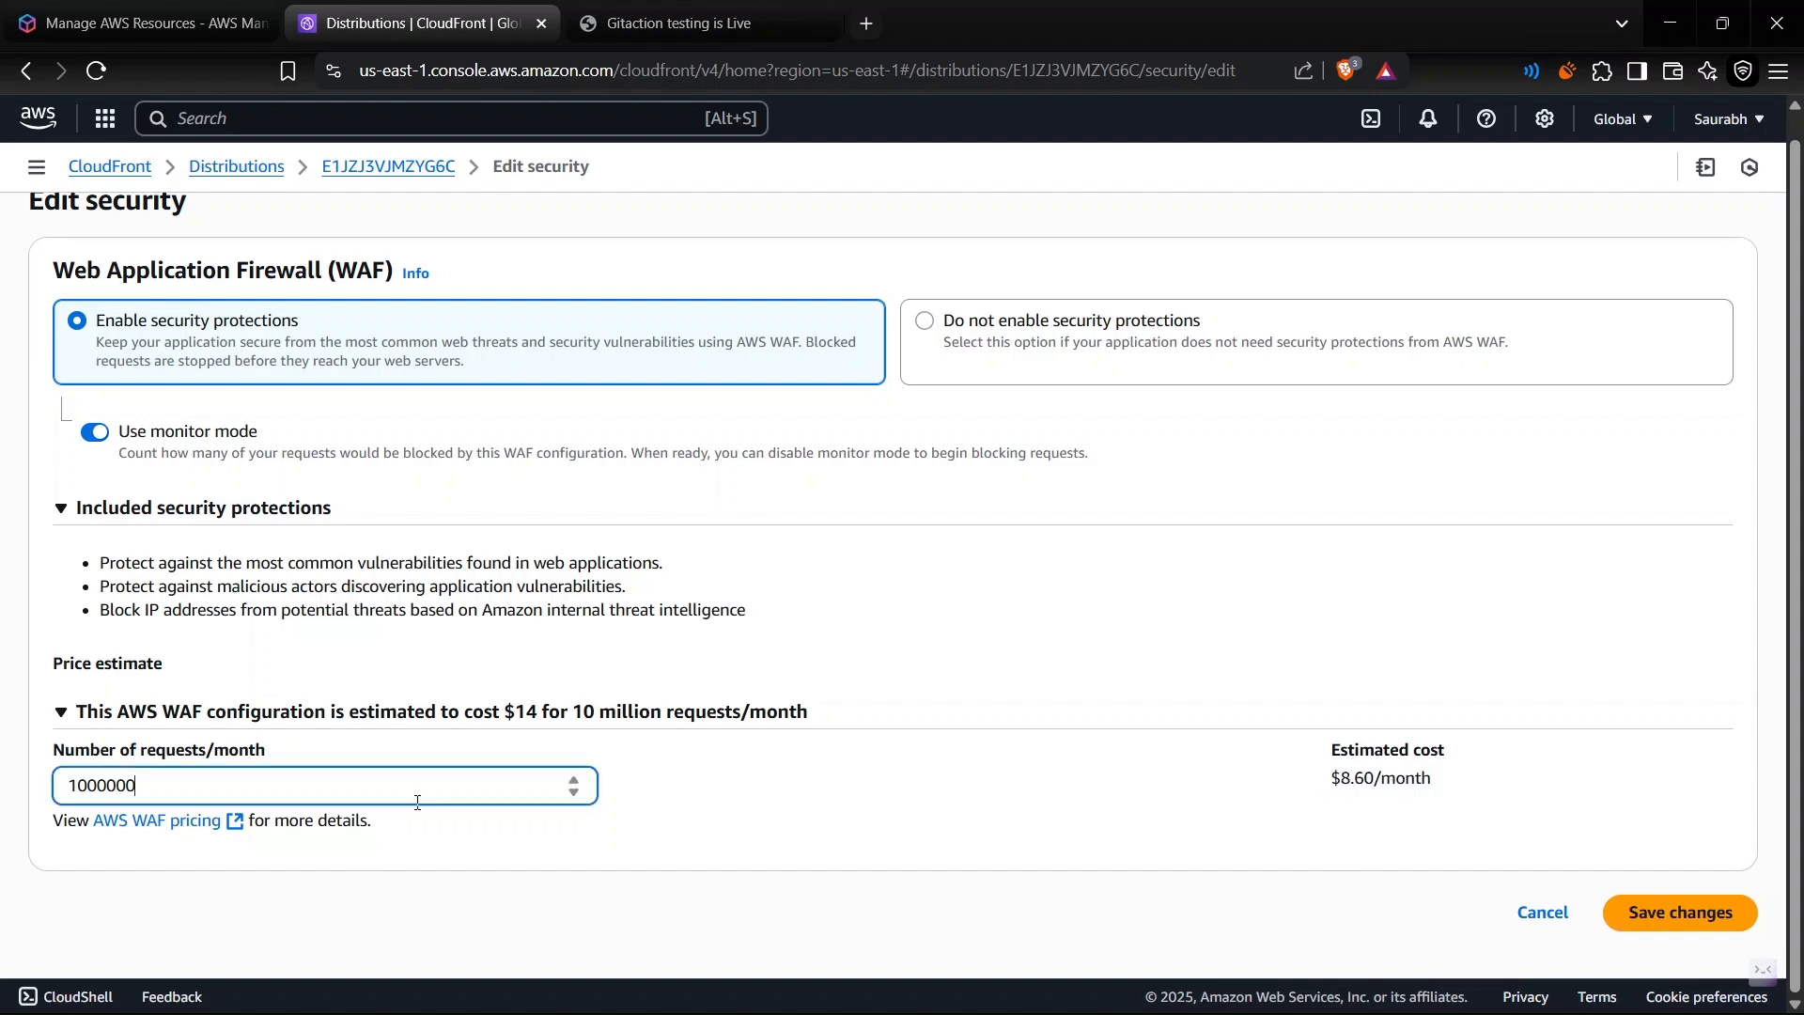
{"action": "type", "text": "0"}
{"action": "left_click", "coordinate": [1007, 784]}
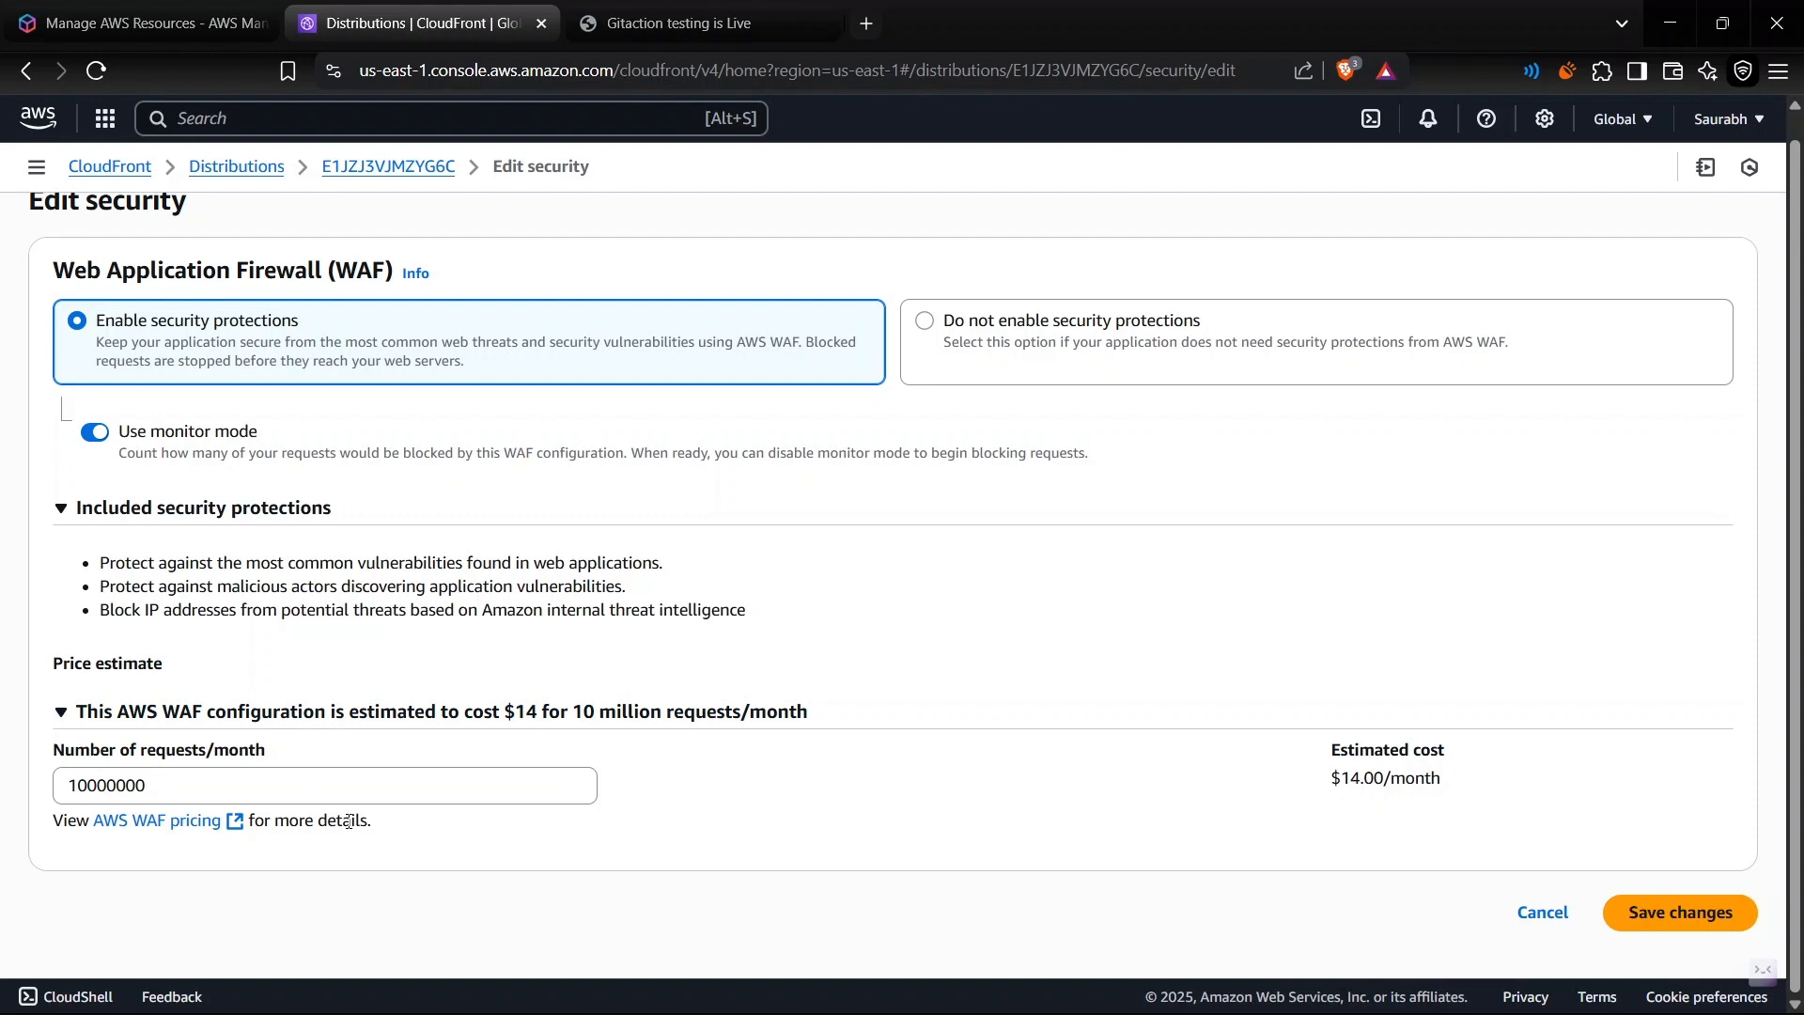
{"action": "triple_click", "coordinate": [1420, 779]}
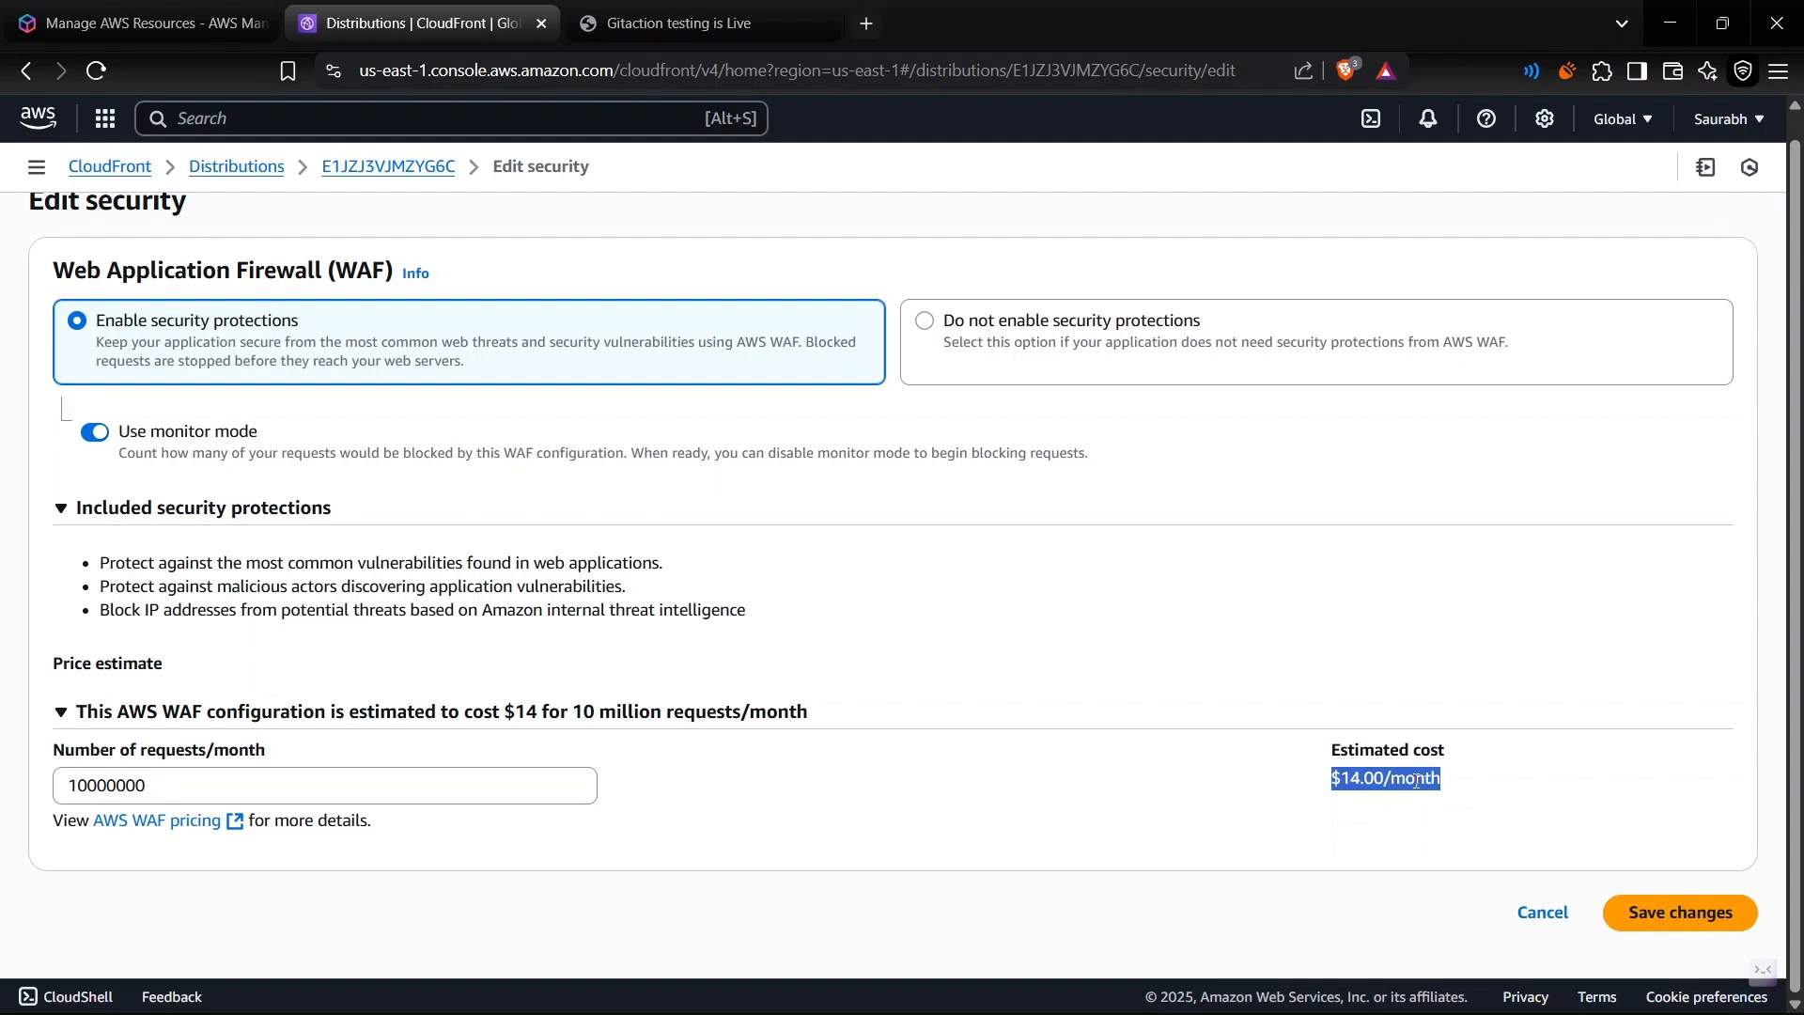
{"action": "left_click", "coordinate": [1682, 916]}
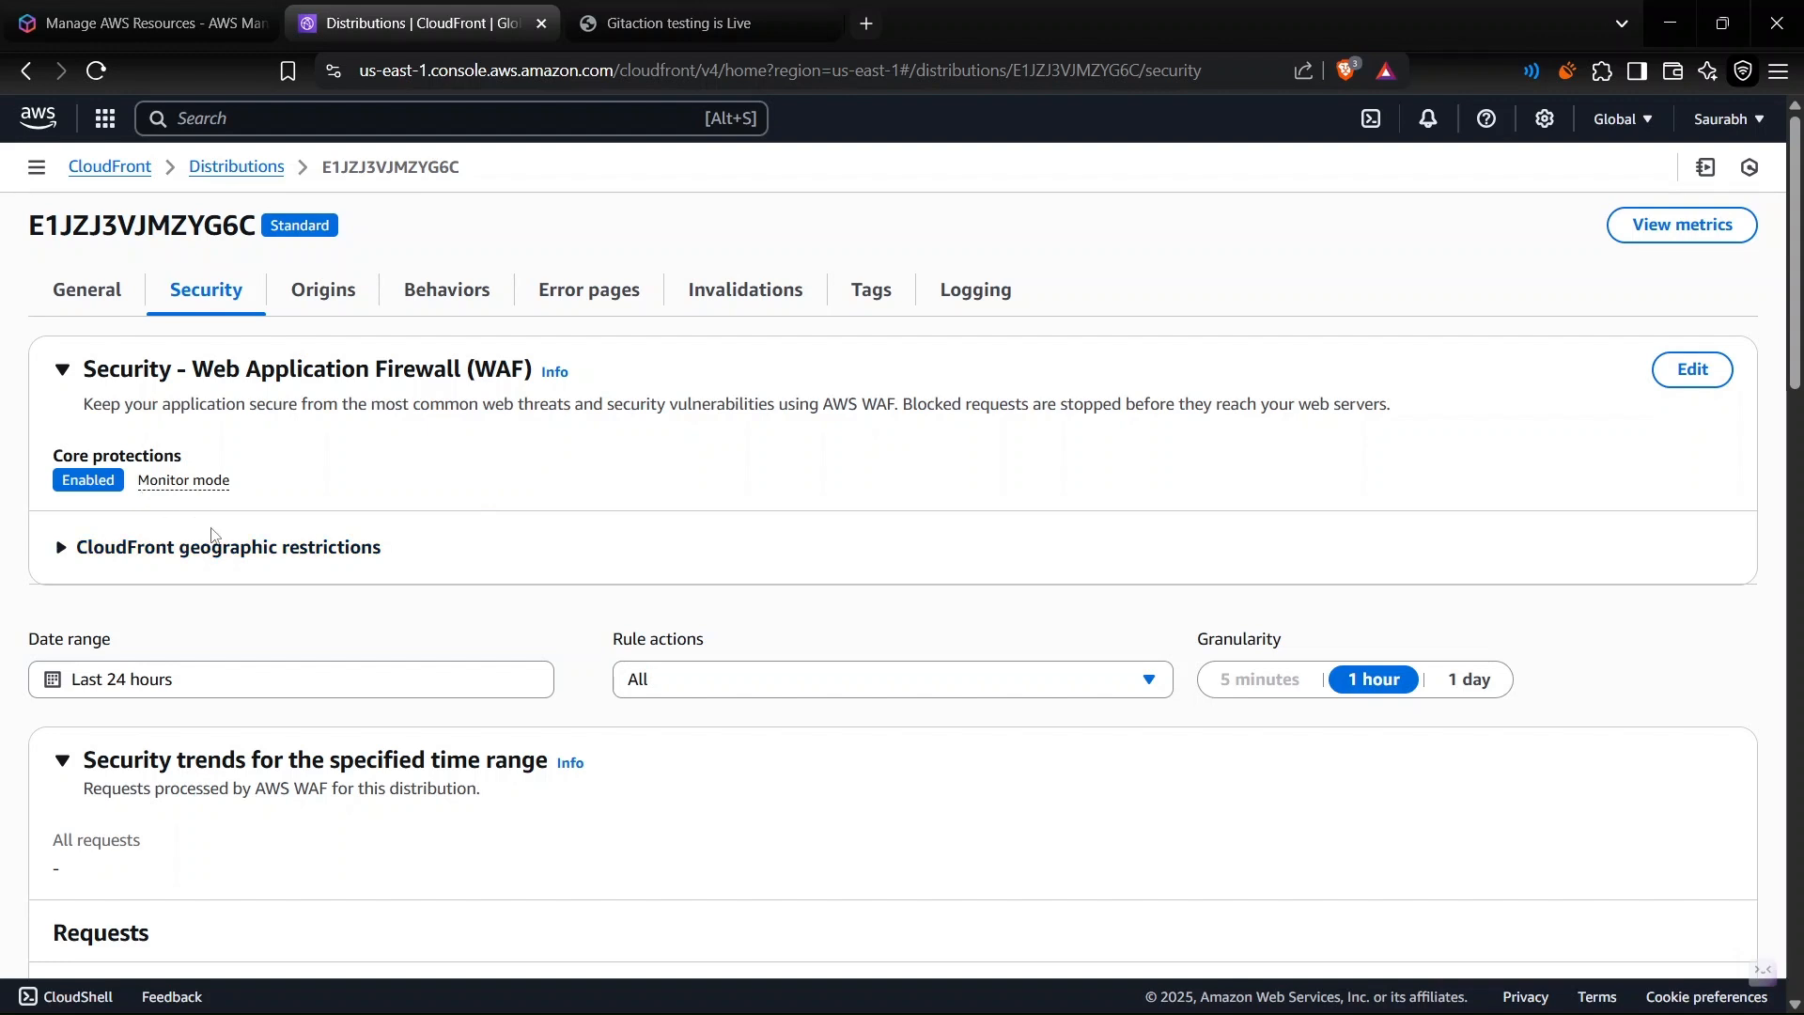
- Try an allow-list geographic restriction with Afghanistan, remove the country and cancel the restriction edit
{"action": "left_click", "coordinate": [230, 550]}
{"action": "scroll", "coordinate": [420, 684], "scroll_direction": "down", "scroll_amount": 1}
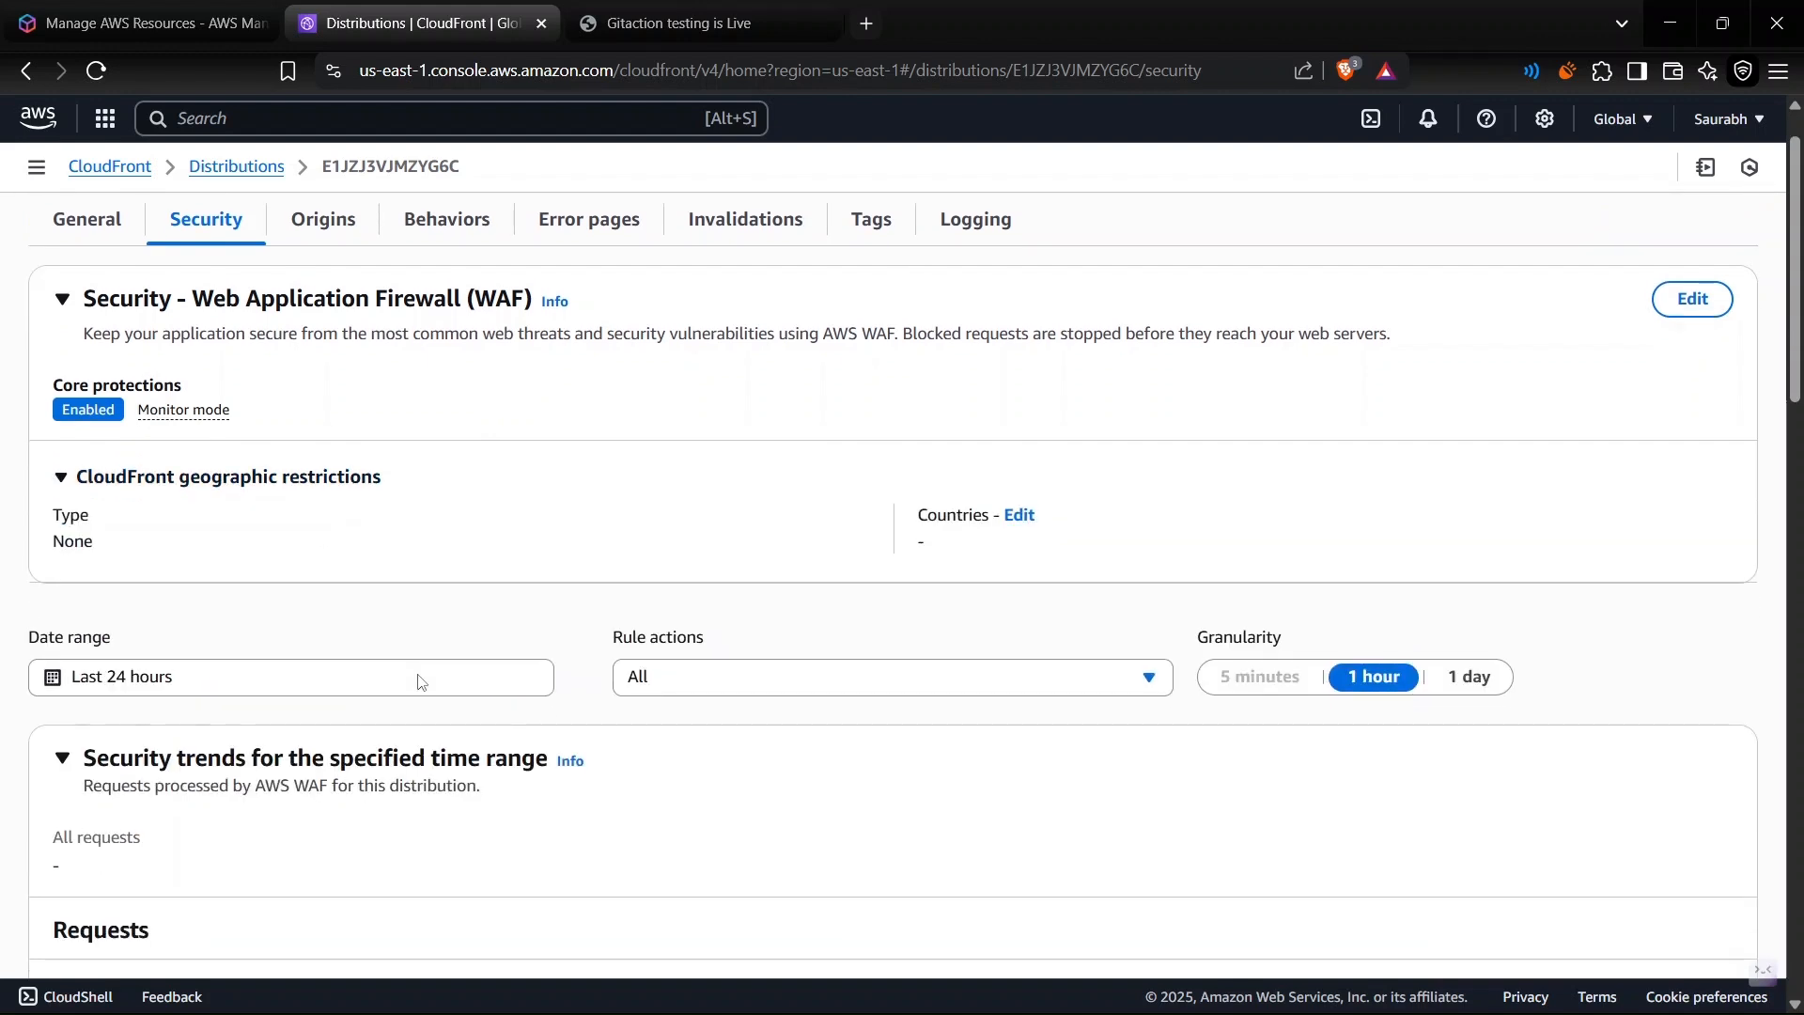
{"action": "left_click", "coordinate": [1019, 533]}
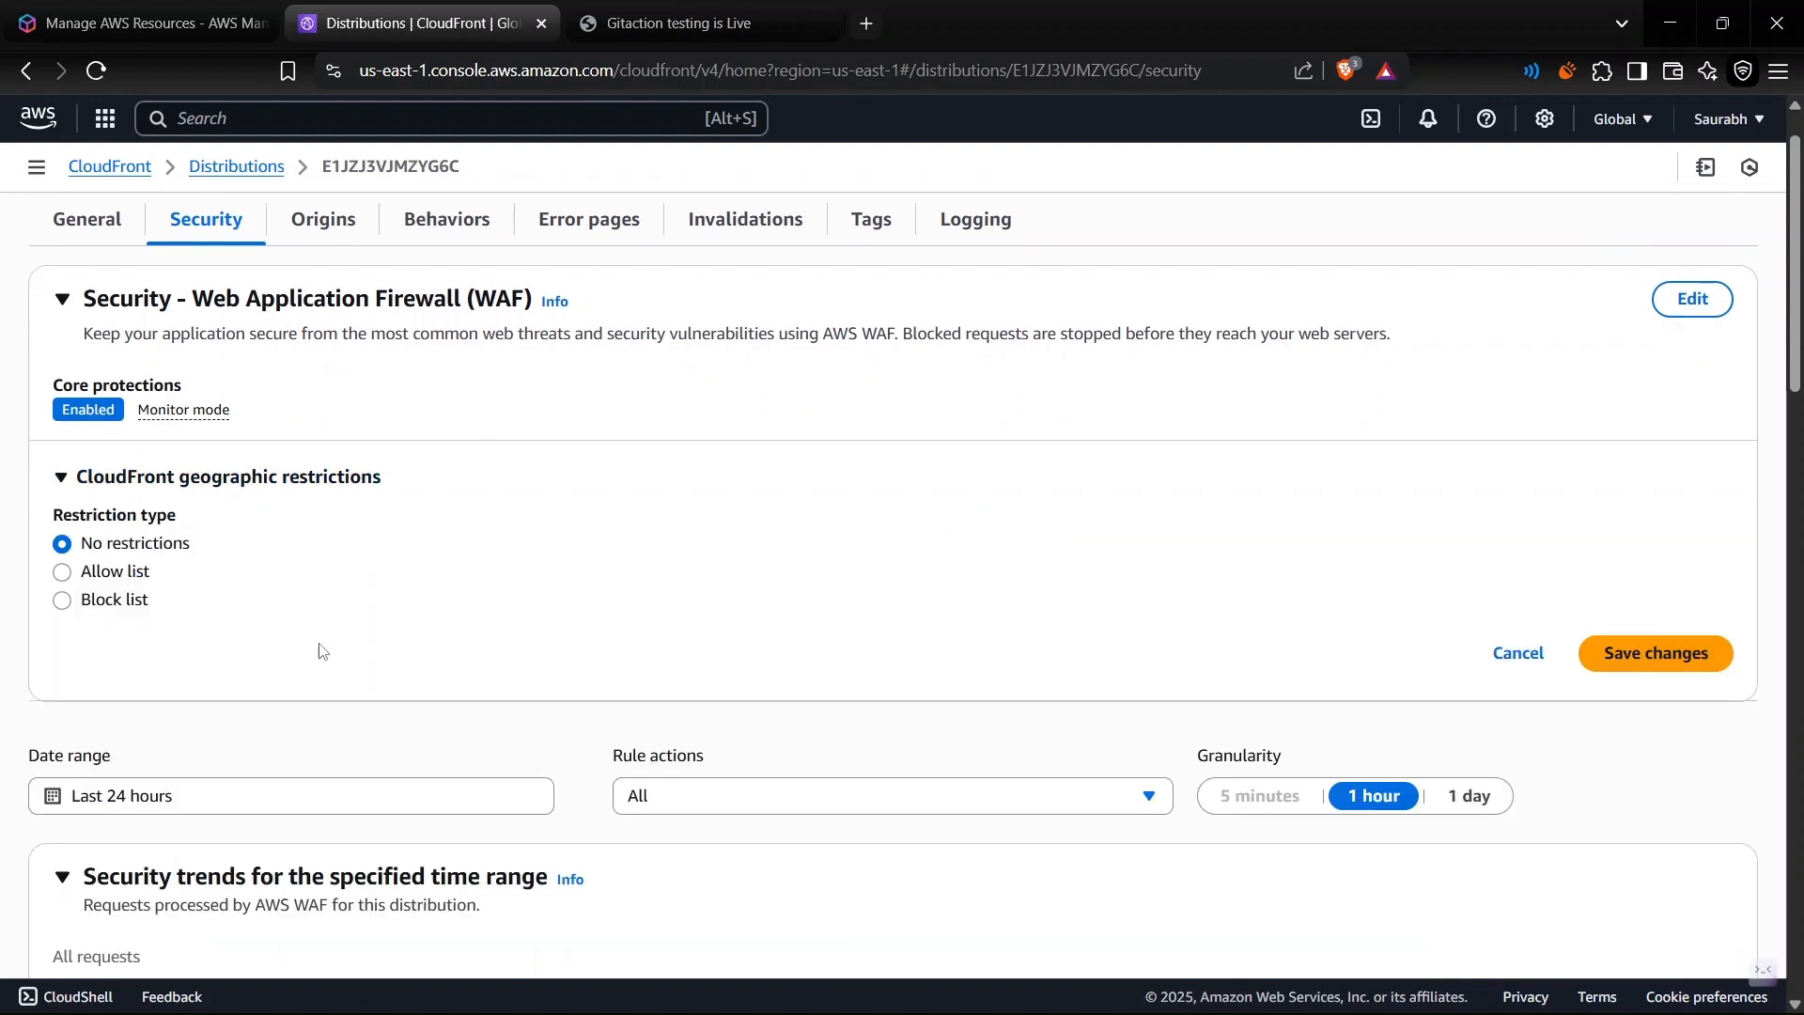
{"action": "left_click", "coordinate": [85, 578]}
{"action": "scroll", "coordinate": [376, 658], "scroll_direction": "down", "scroll_amount": 2}
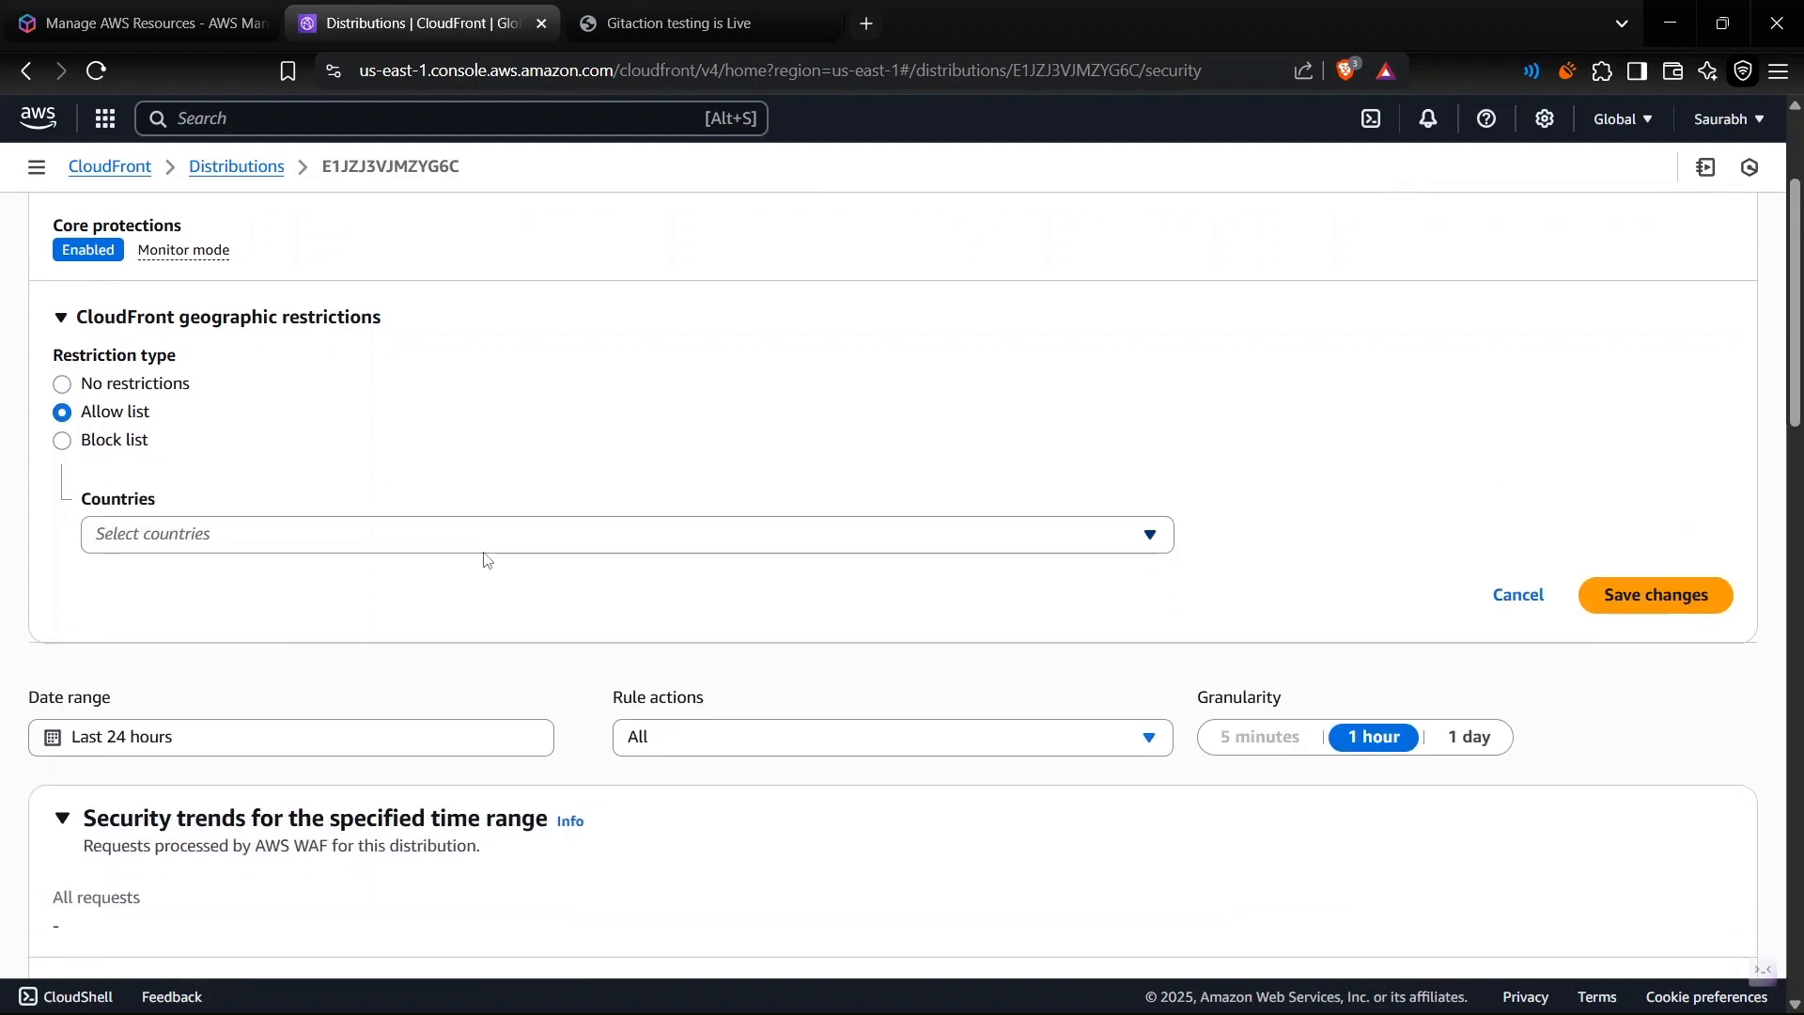
{"action": "left_click", "coordinate": [485, 549]}
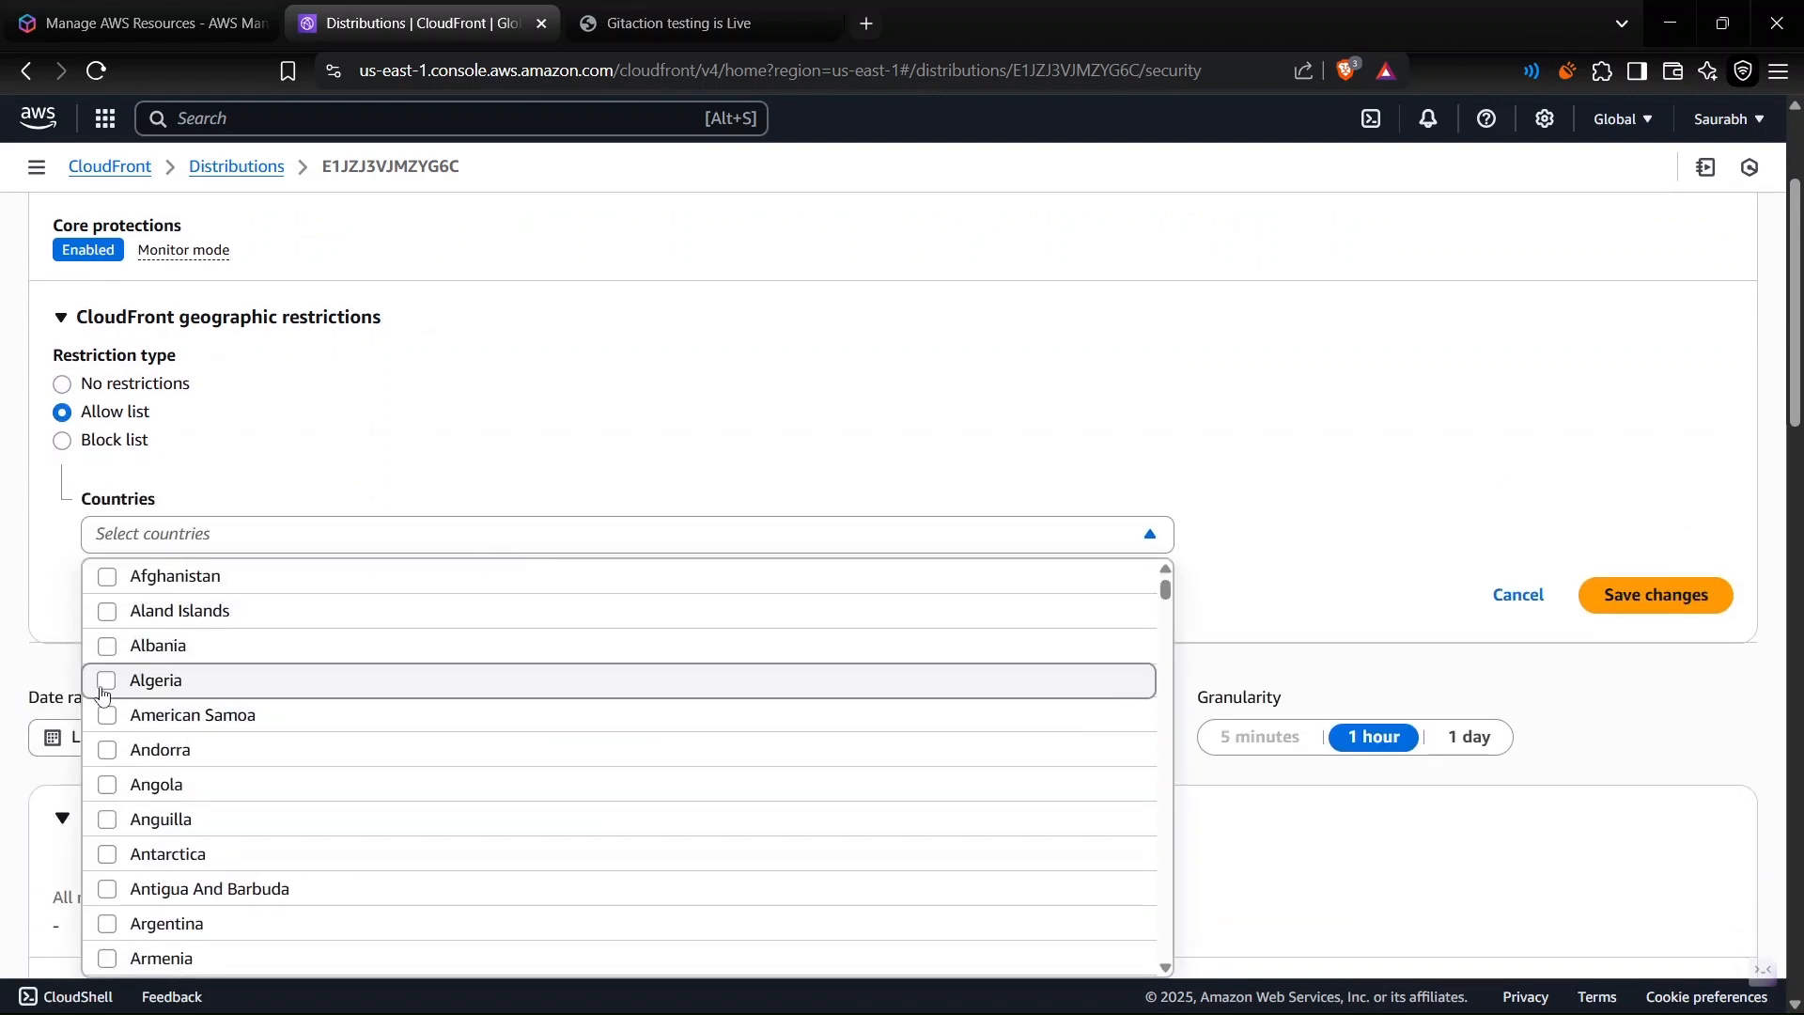
{"action": "left_click", "coordinate": [106, 577]}
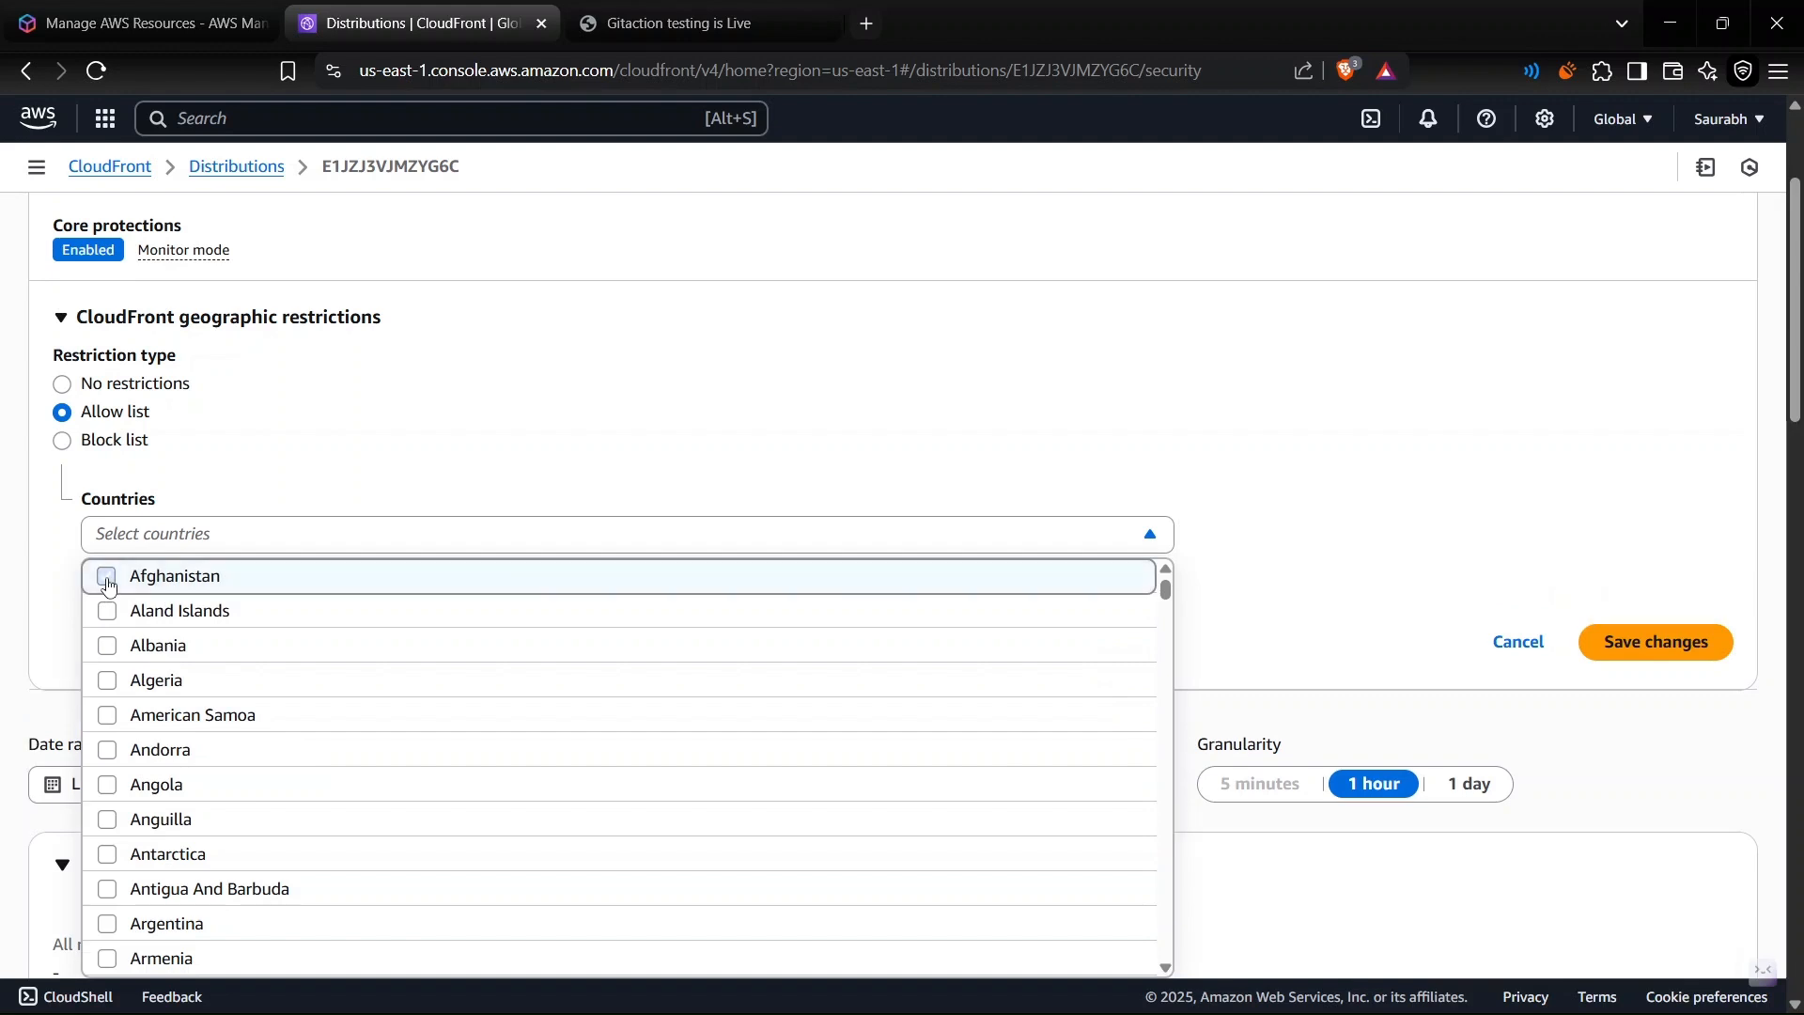
{"action": "left_click", "coordinate": [790, 476]}
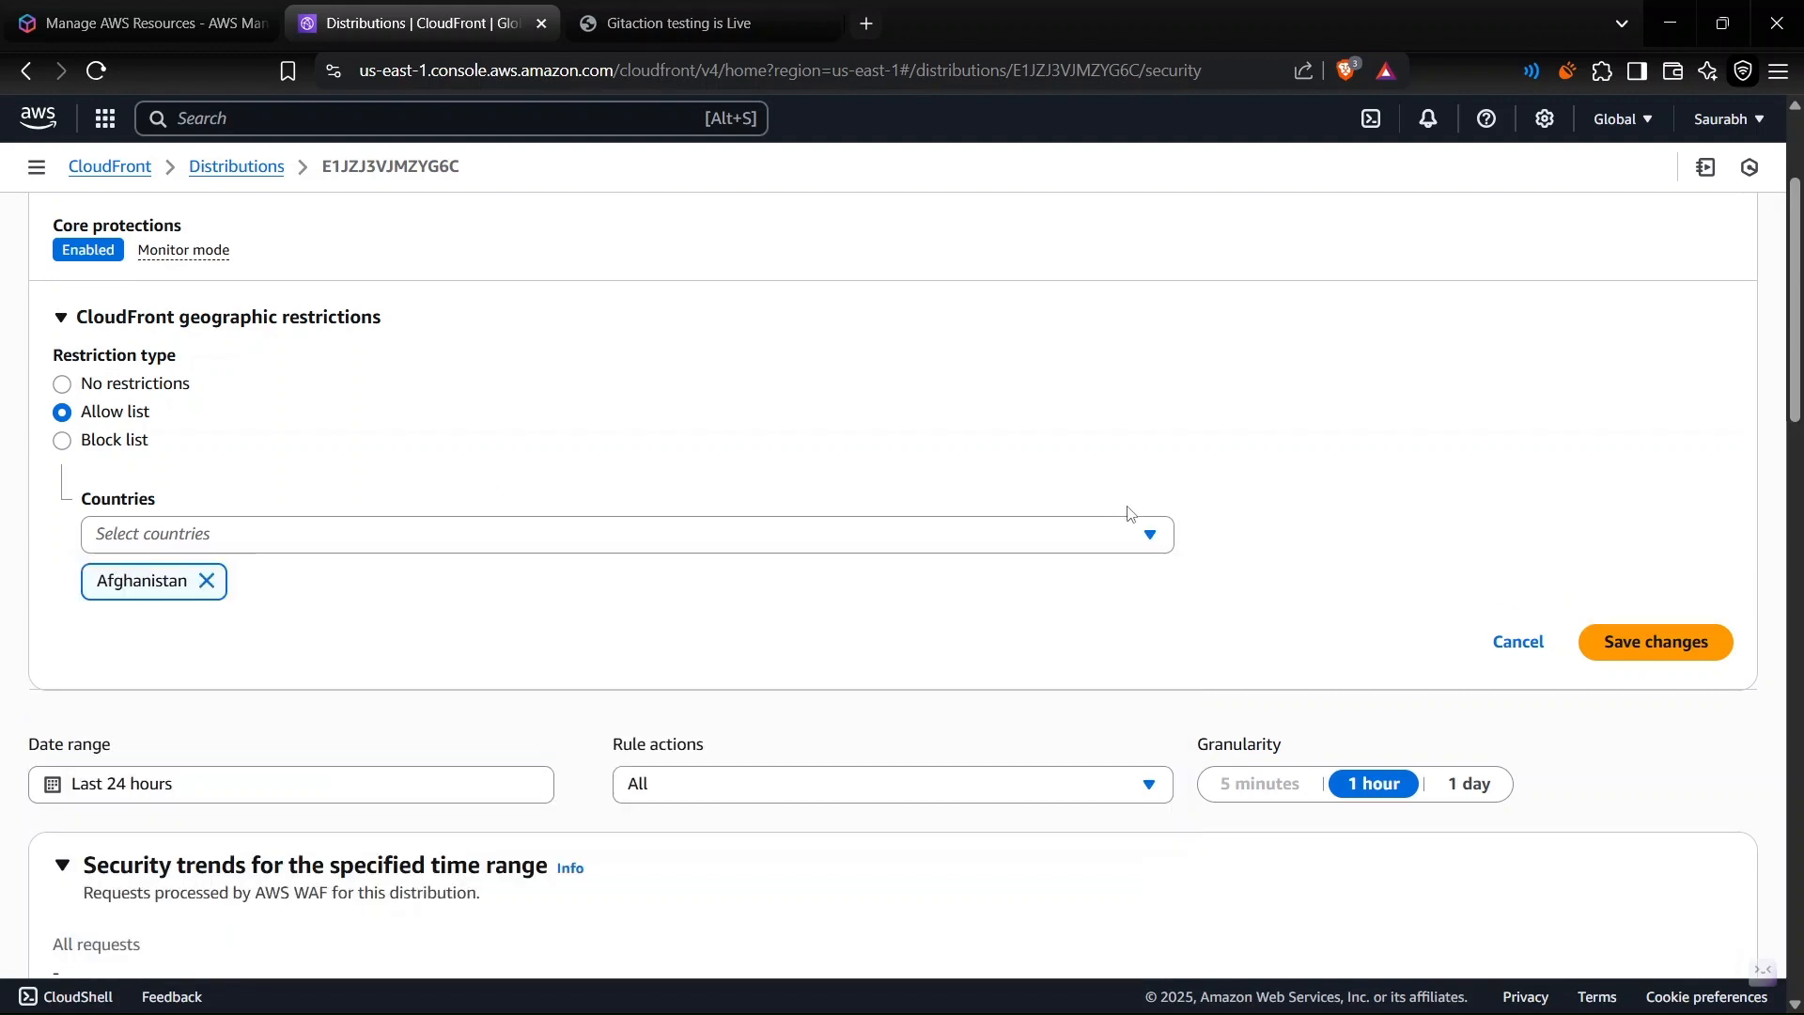
{"action": "left_click", "coordinate": [205, 590]}
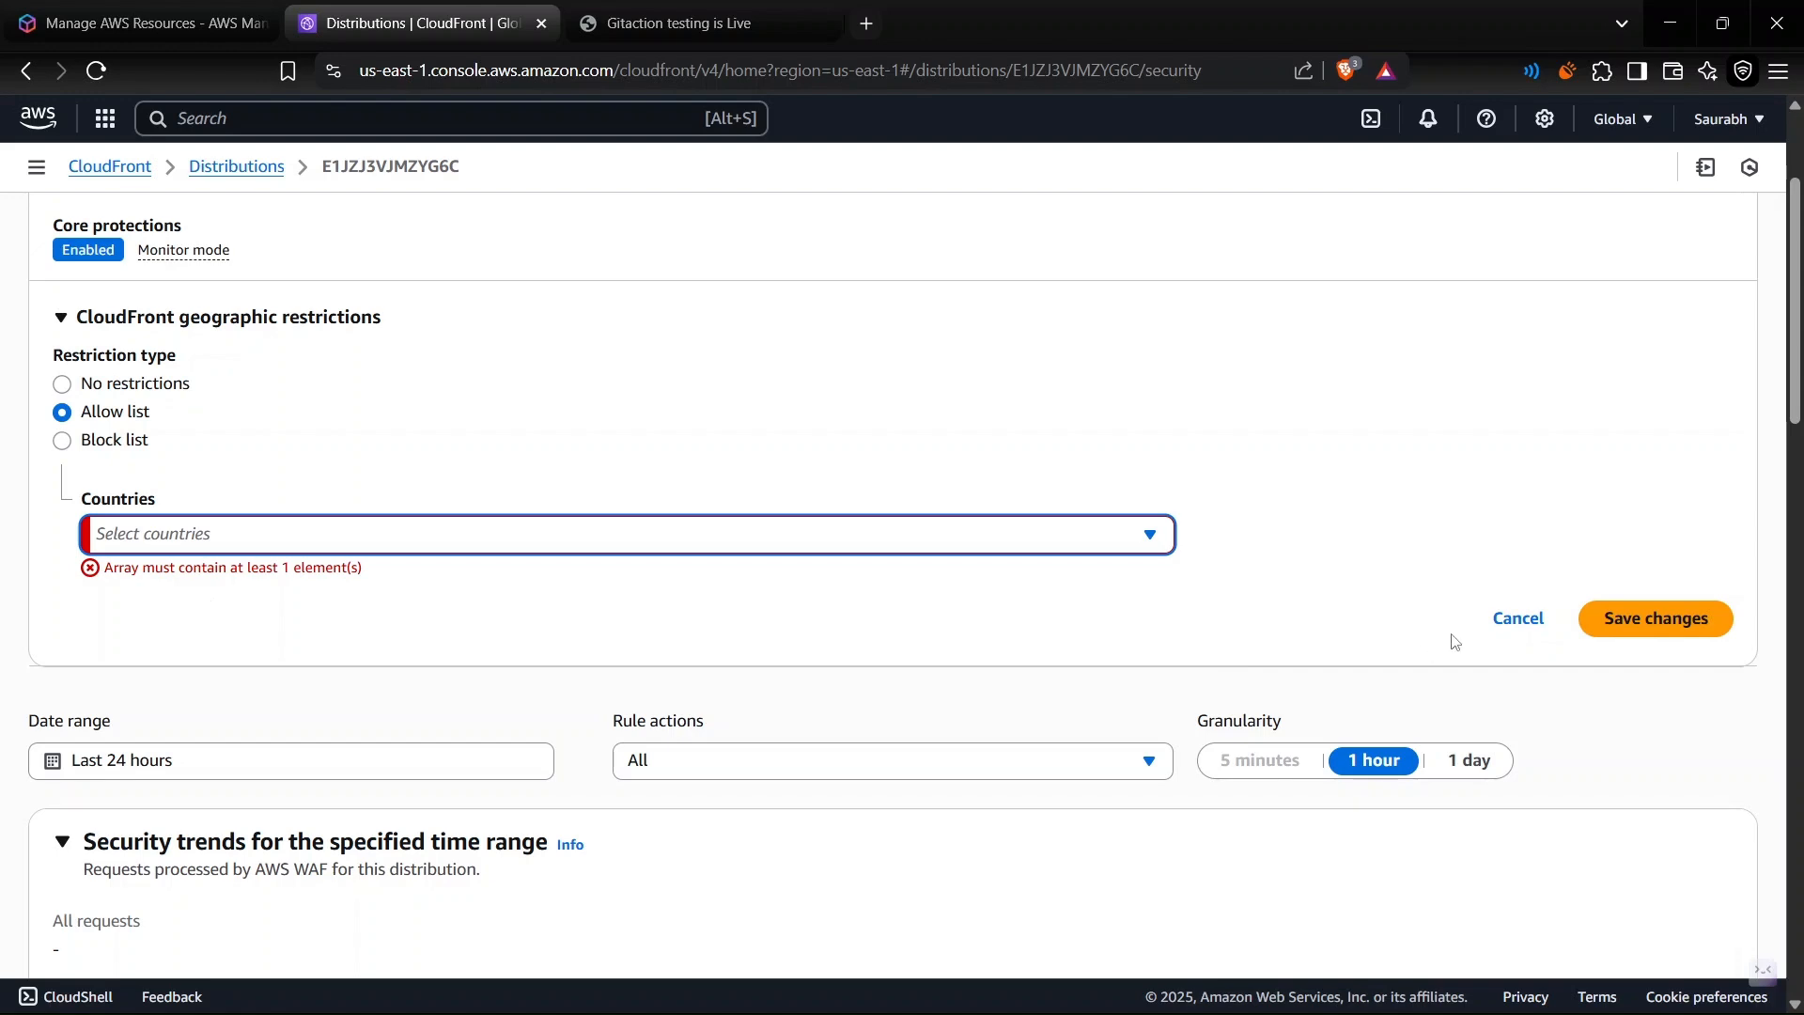
{"action": "left_click", "coordinate": [1501, 632]}
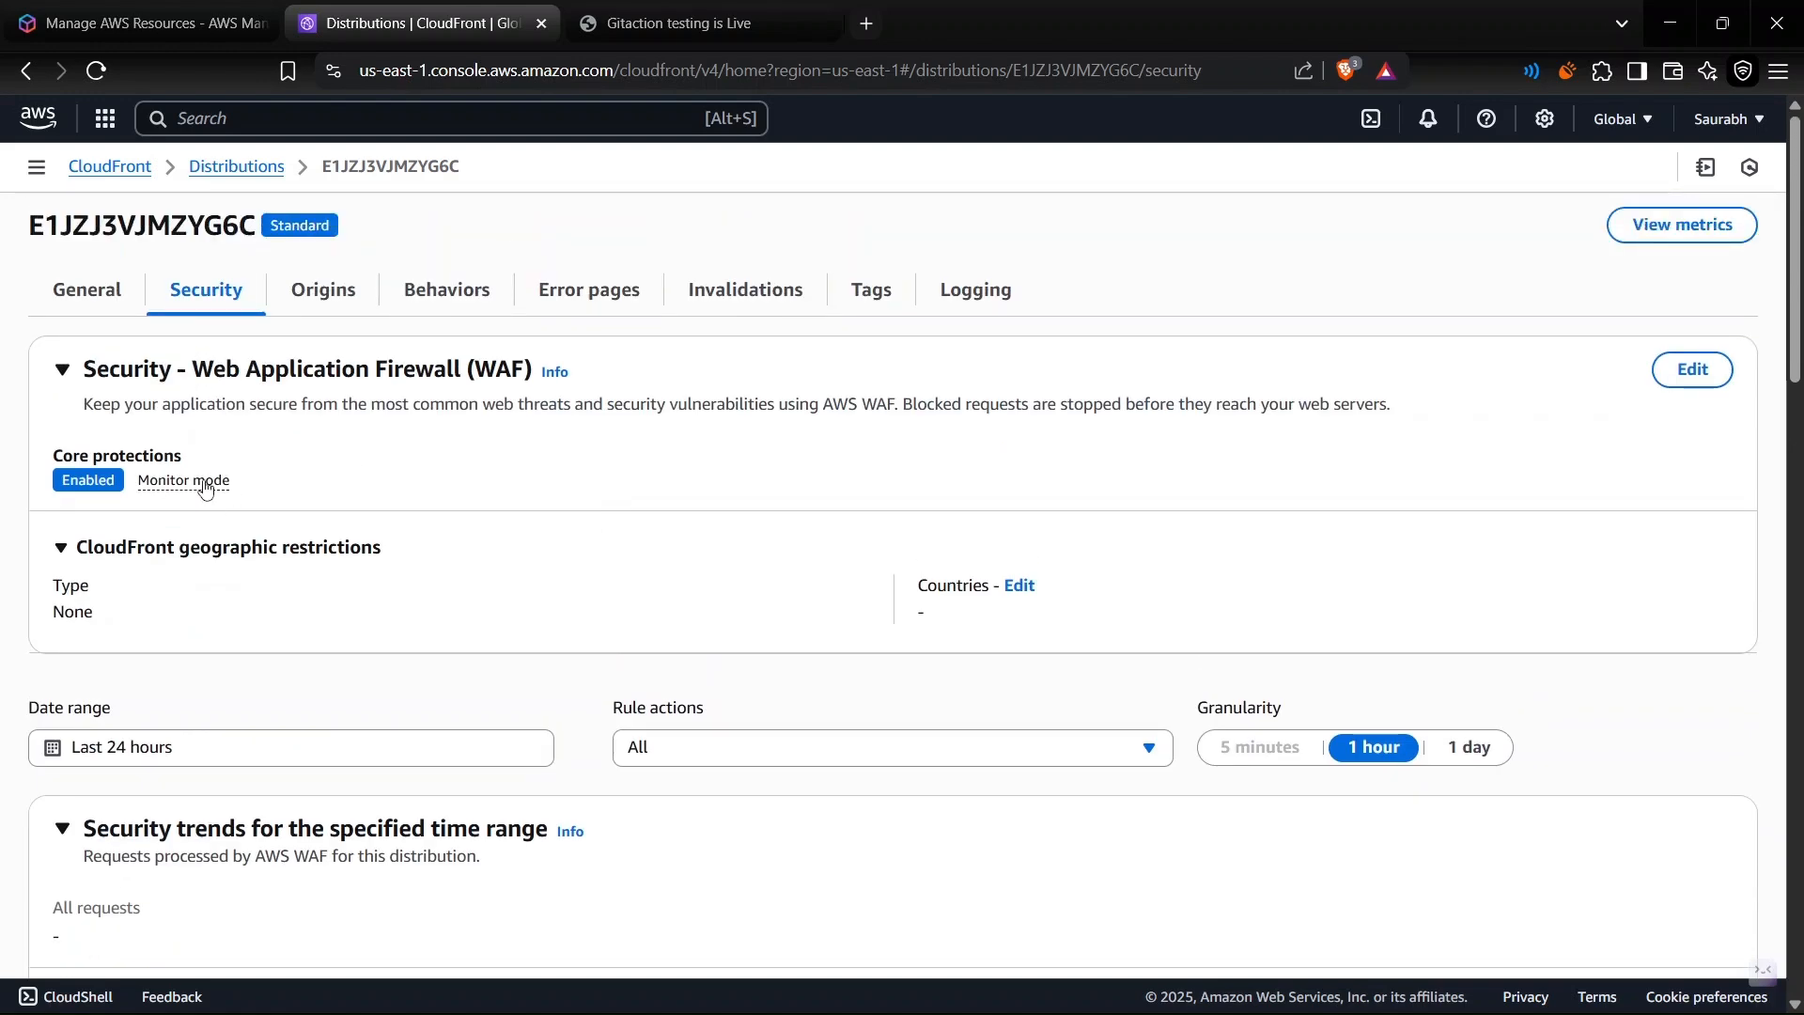
- Switch the WAF core protections from monitor mode to blocking
{"action": "left_click", "coordinate": [205, 484]}
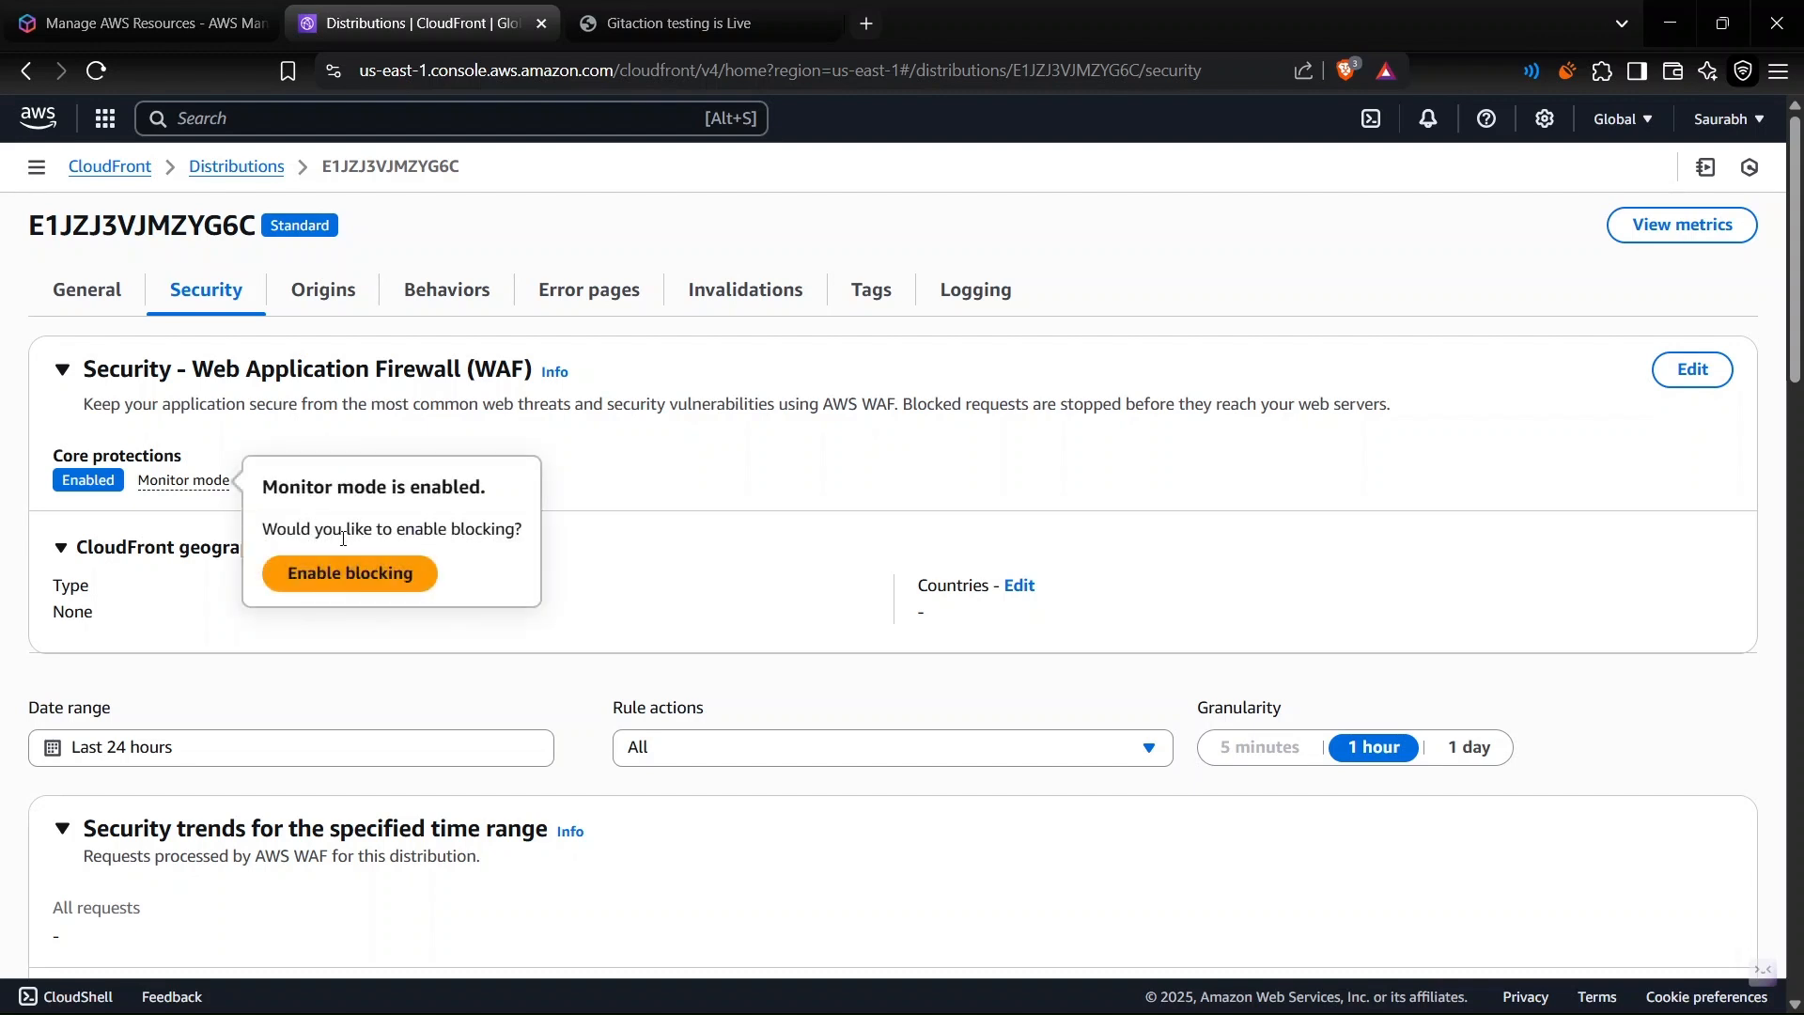
{"action": "left_click", "coordinate": [341, 585]}
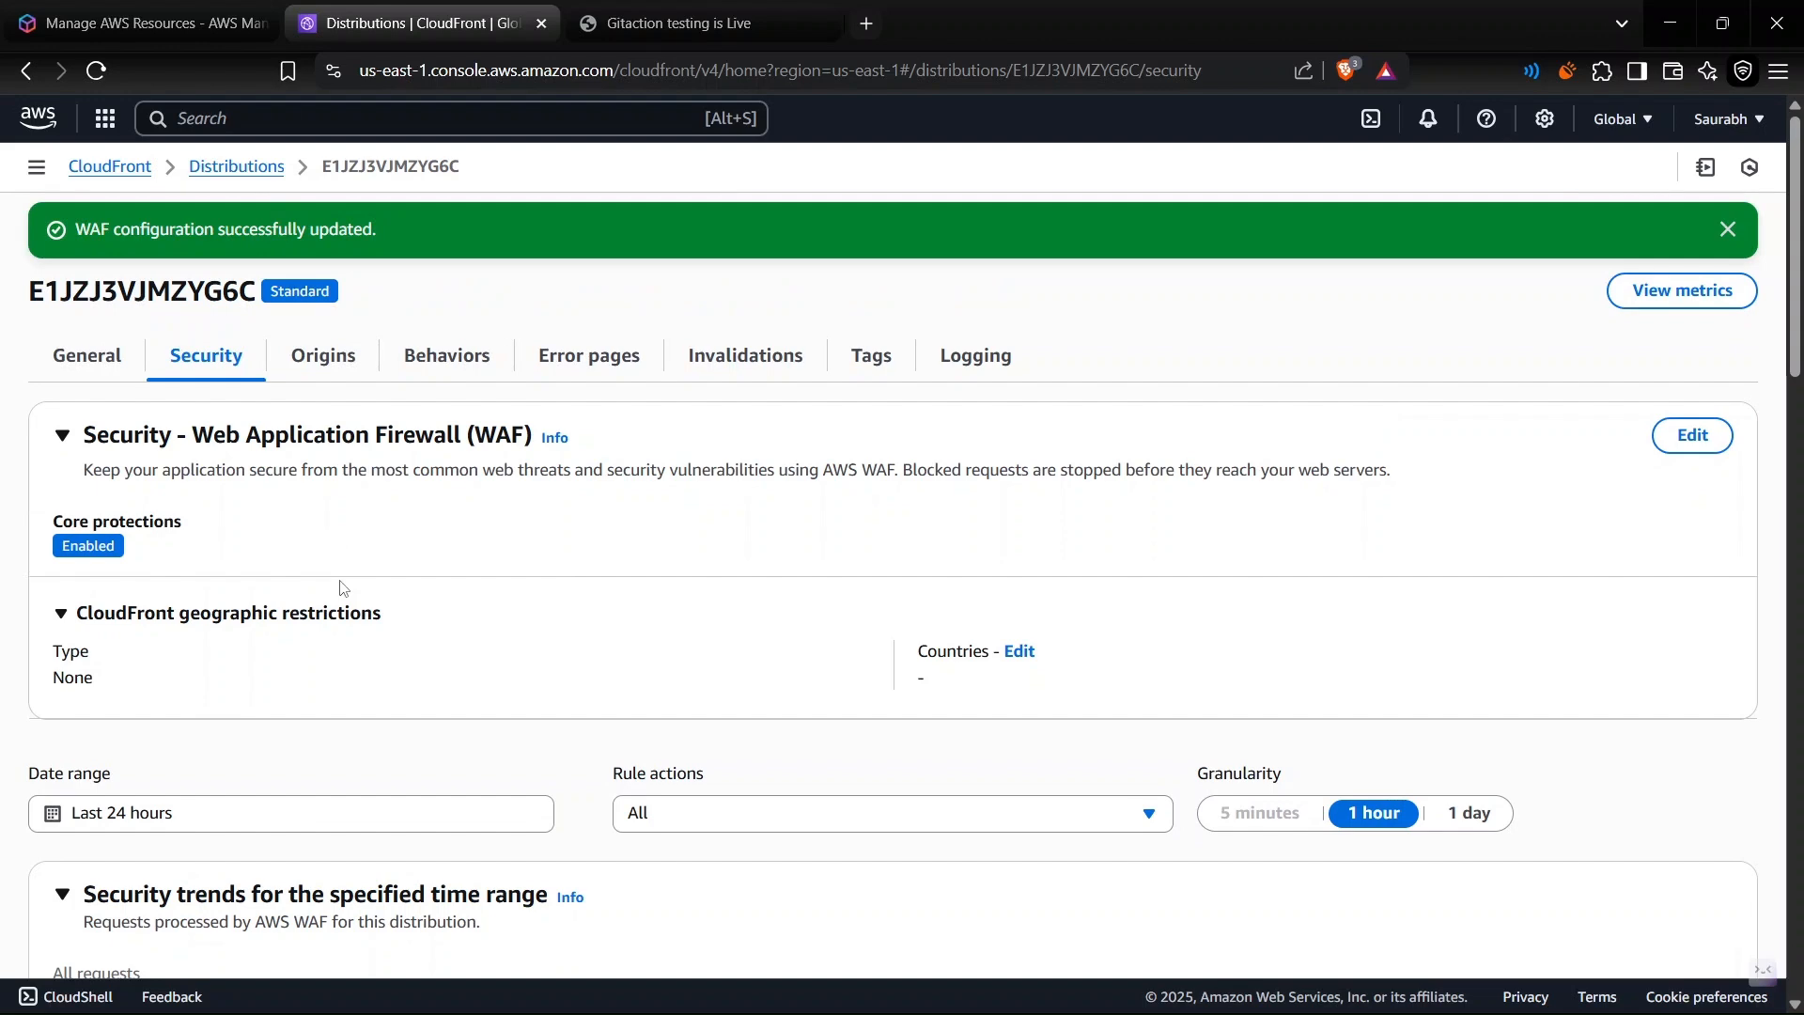
- Review the security dashboard sections, enable Bot Control for common bots in the bot protection settings and save the changes
{"action": "scroll", "coordinate": [341, 590], "scroll_direction": "down", "scroll_amount": 8}
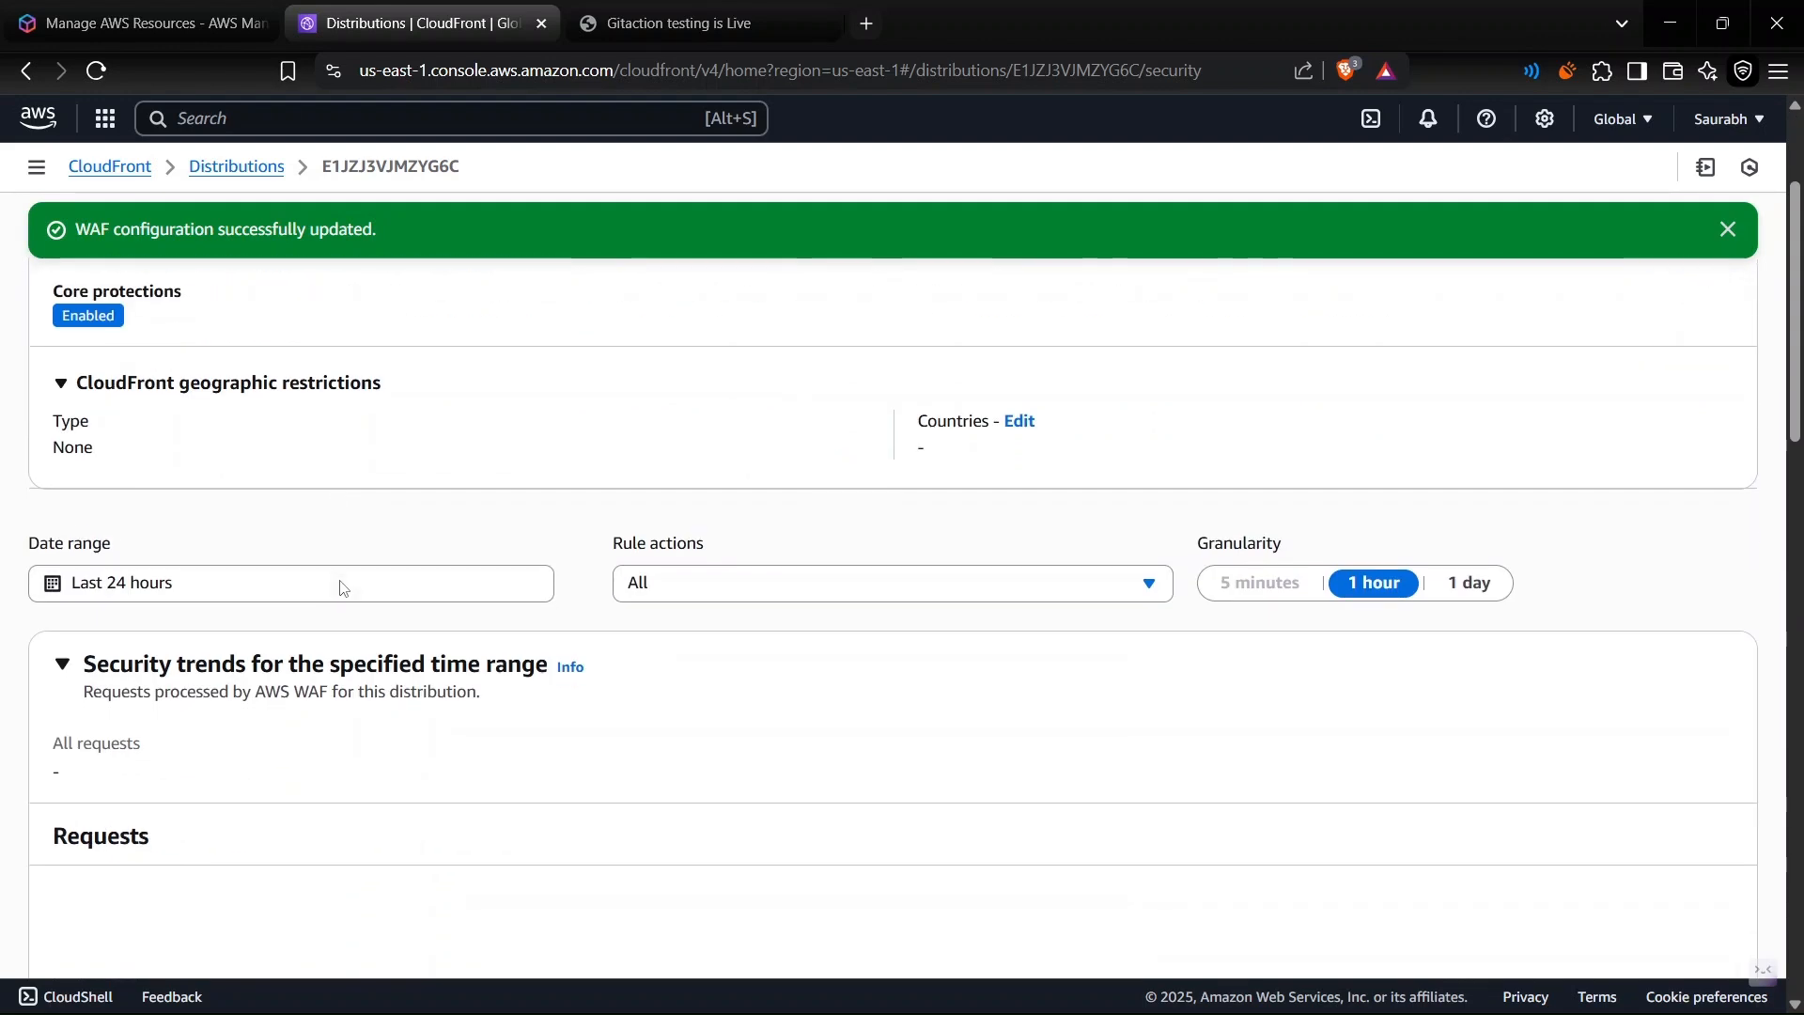
{"action": "scroll", "coordinate": [341, 589], "scroll_direction": "down", "scroll_amount": 15}
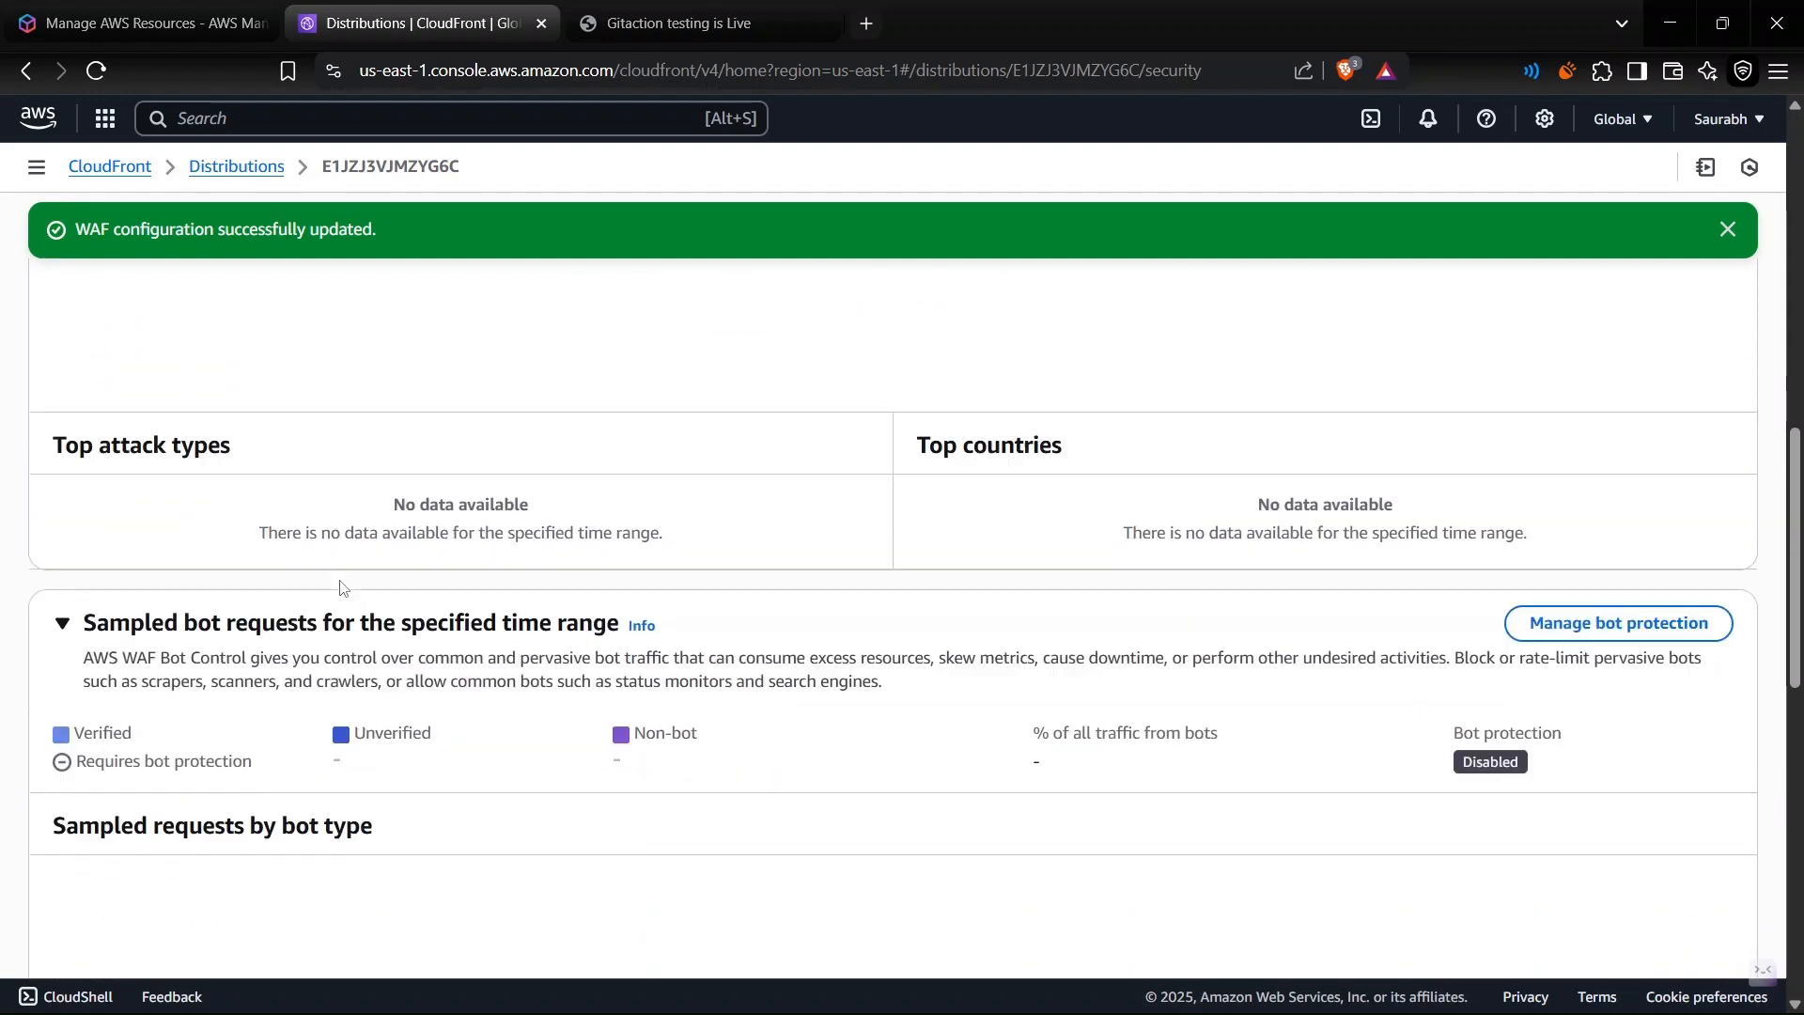
{"action": "scroll", "coordinate": [341, 589], "scroll_direction": "down", "scroll_amount": 1}
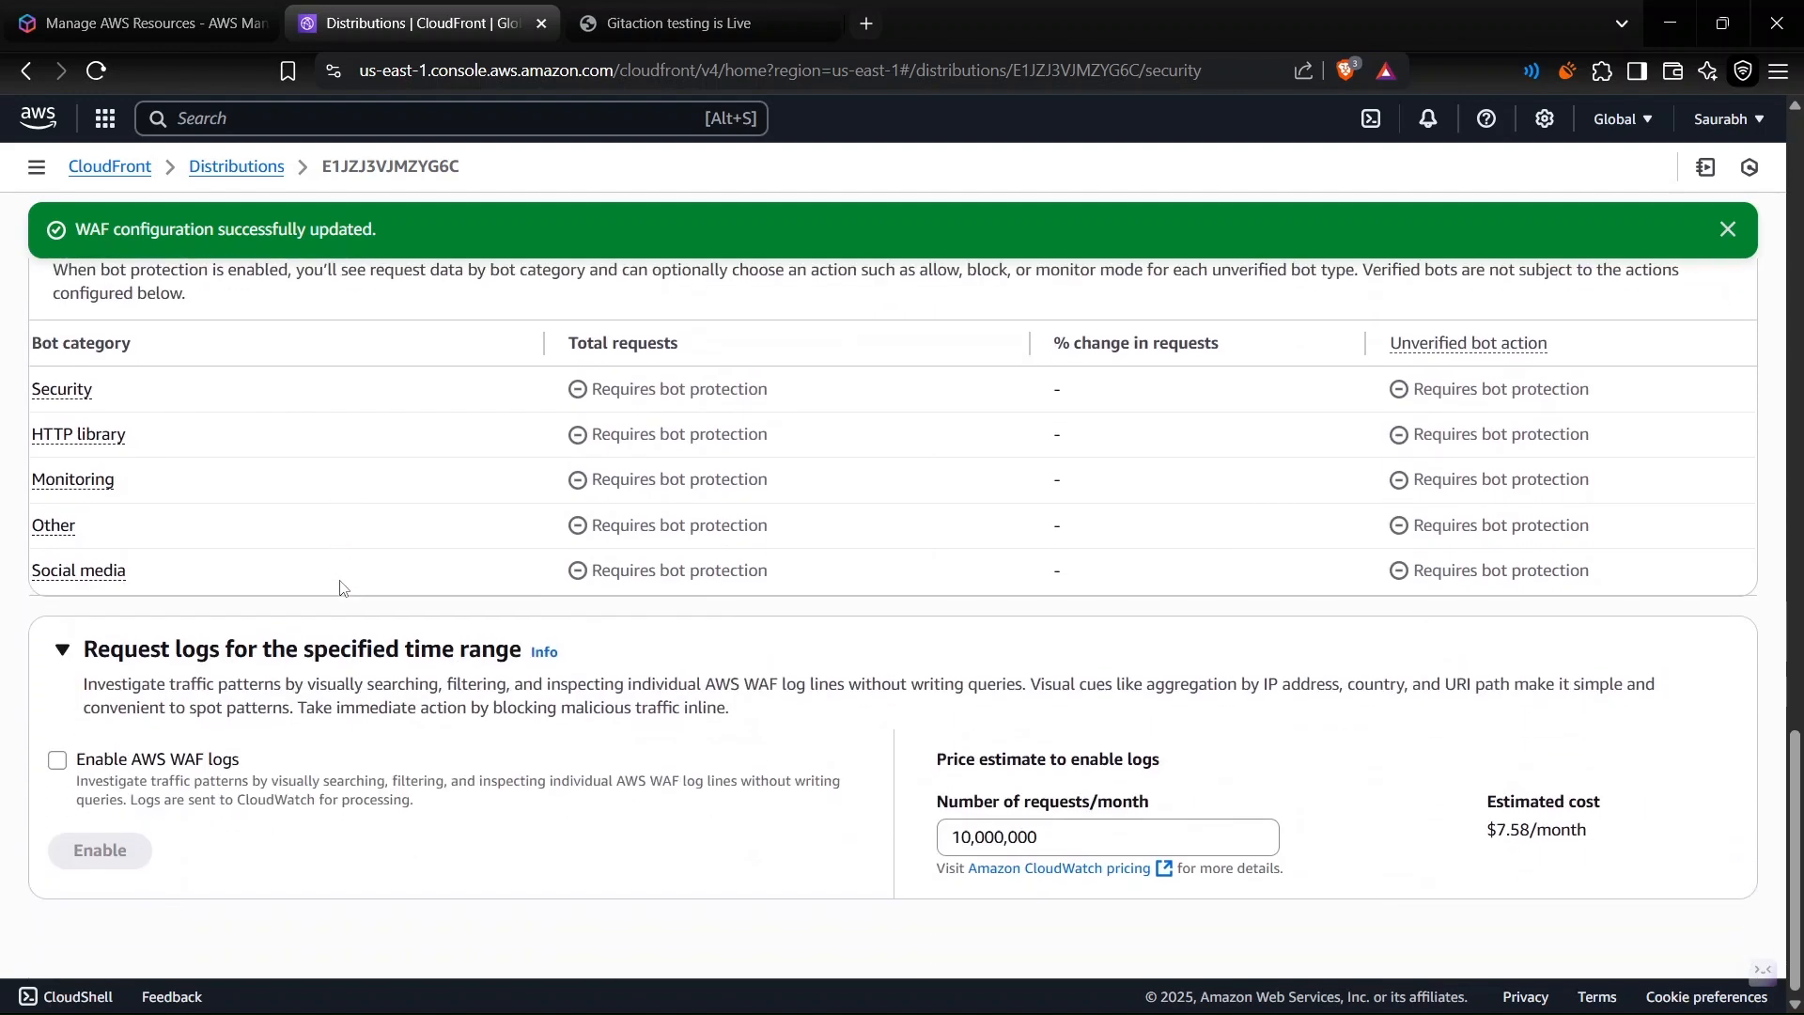
{"action": "scroll", "coordinate": [341, 589], "scroll_direction": "up", "scroll_amount": 10}
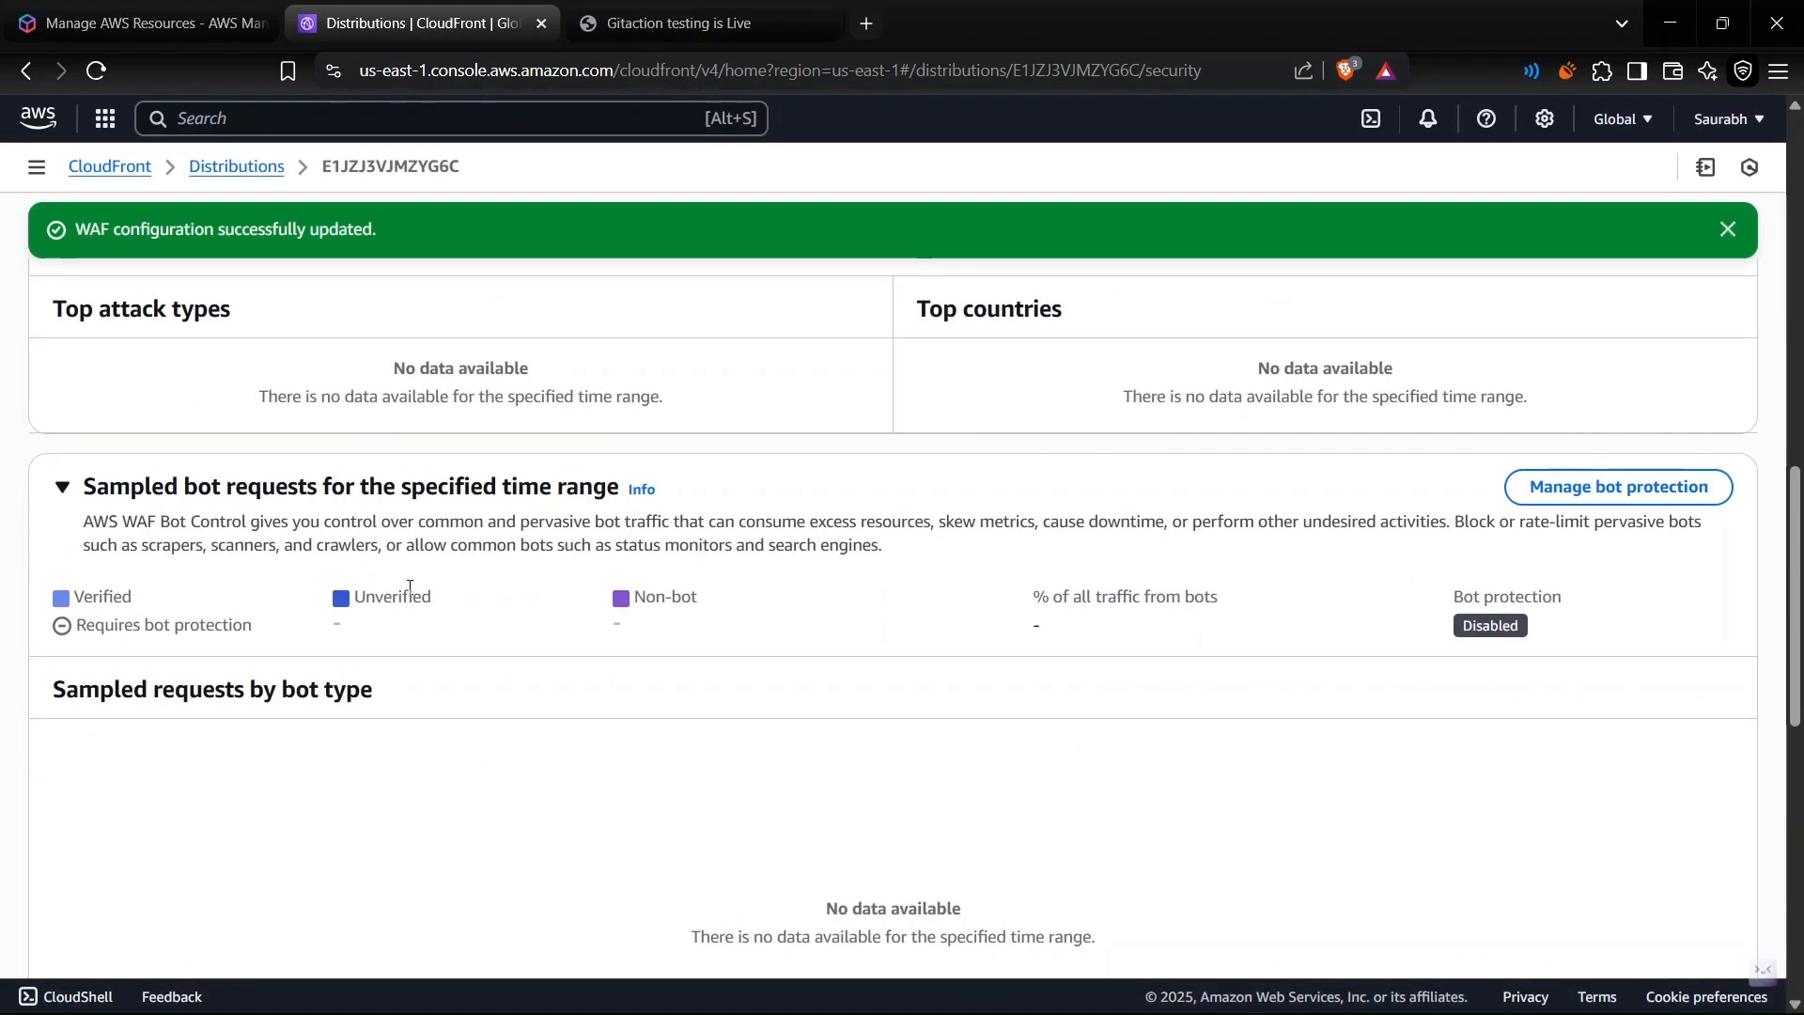
{"action": "triple_click", "coordinate": [324, 490]}
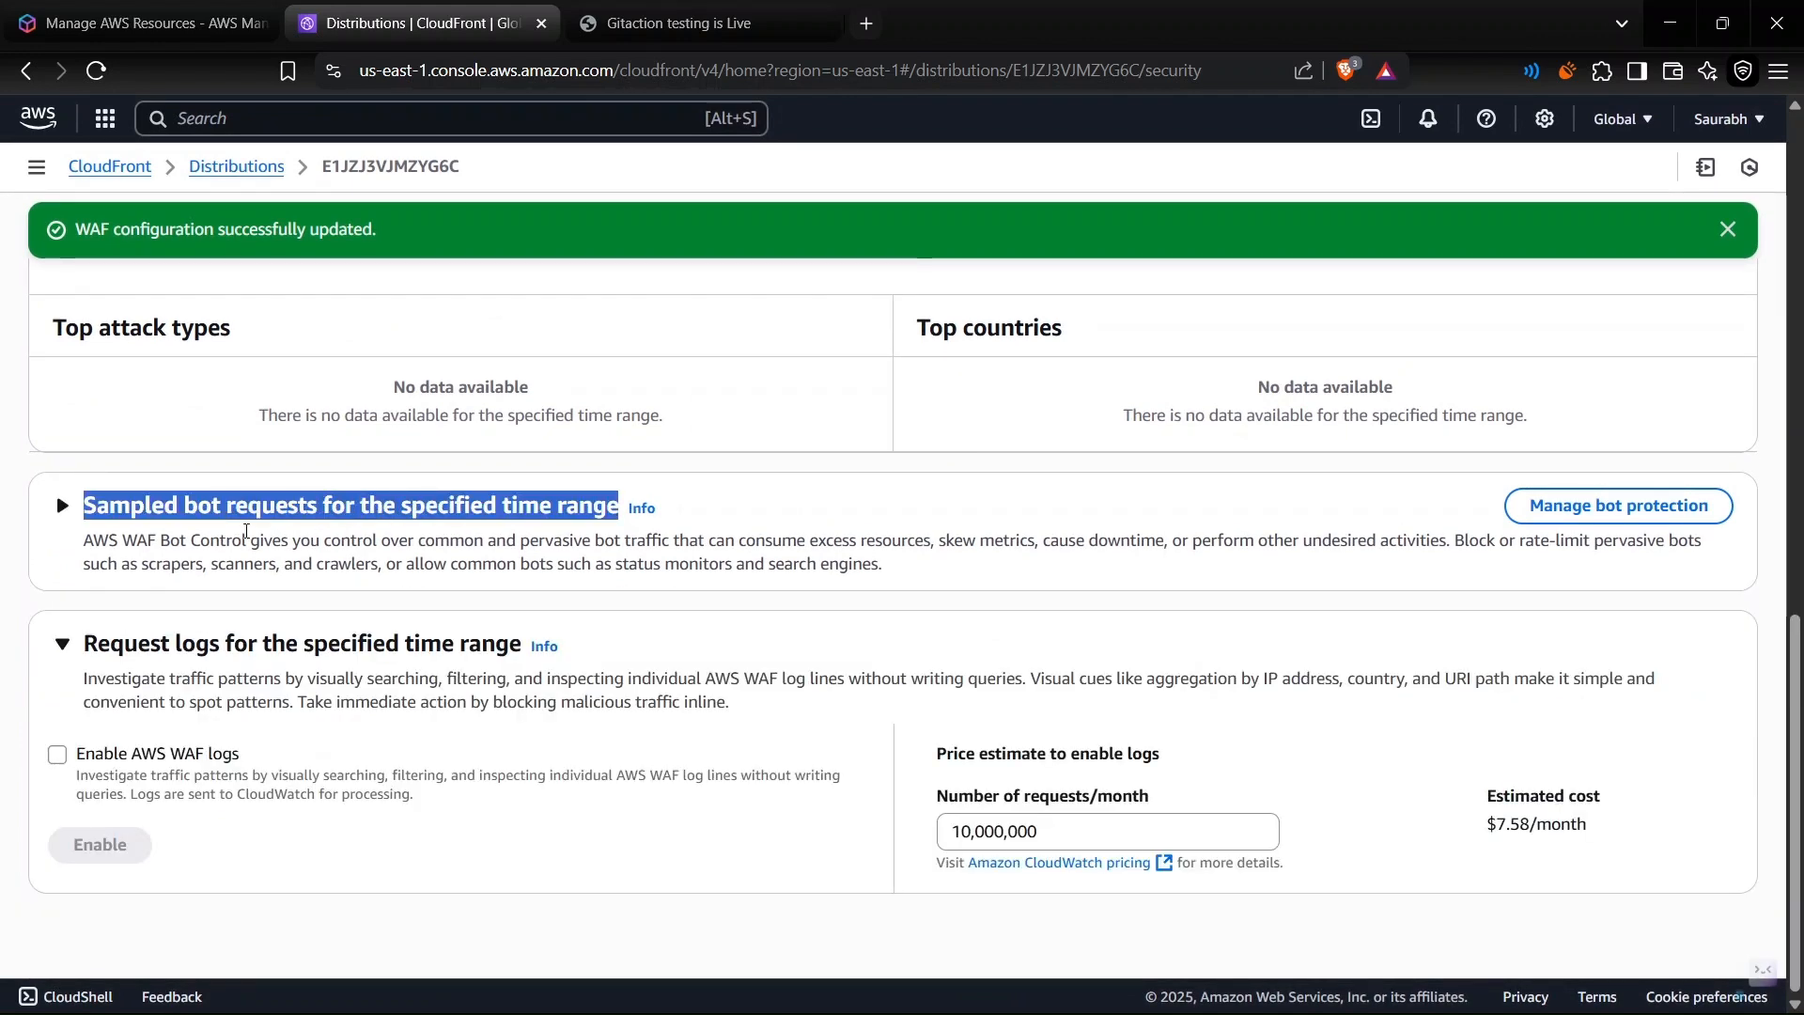
{"action": "left_click", "coordinate": [83, 508]}
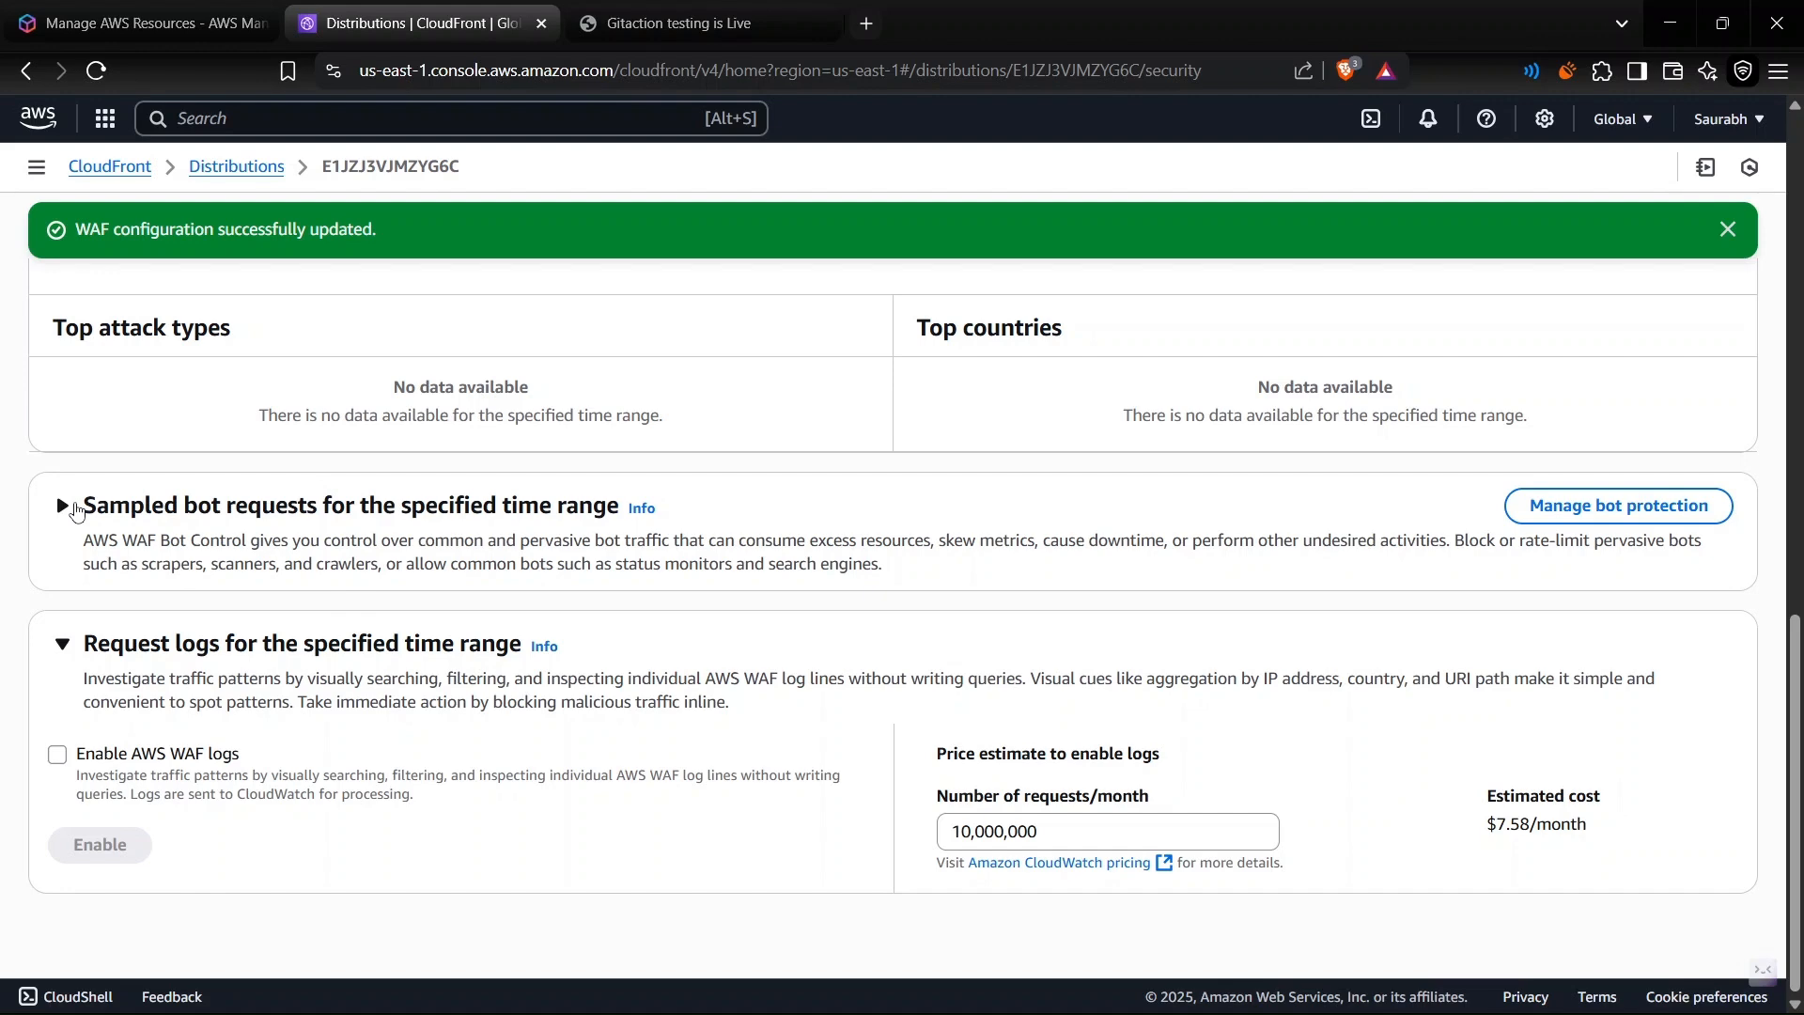
{"action": "left_click", "coordinate": [1639, 505]}
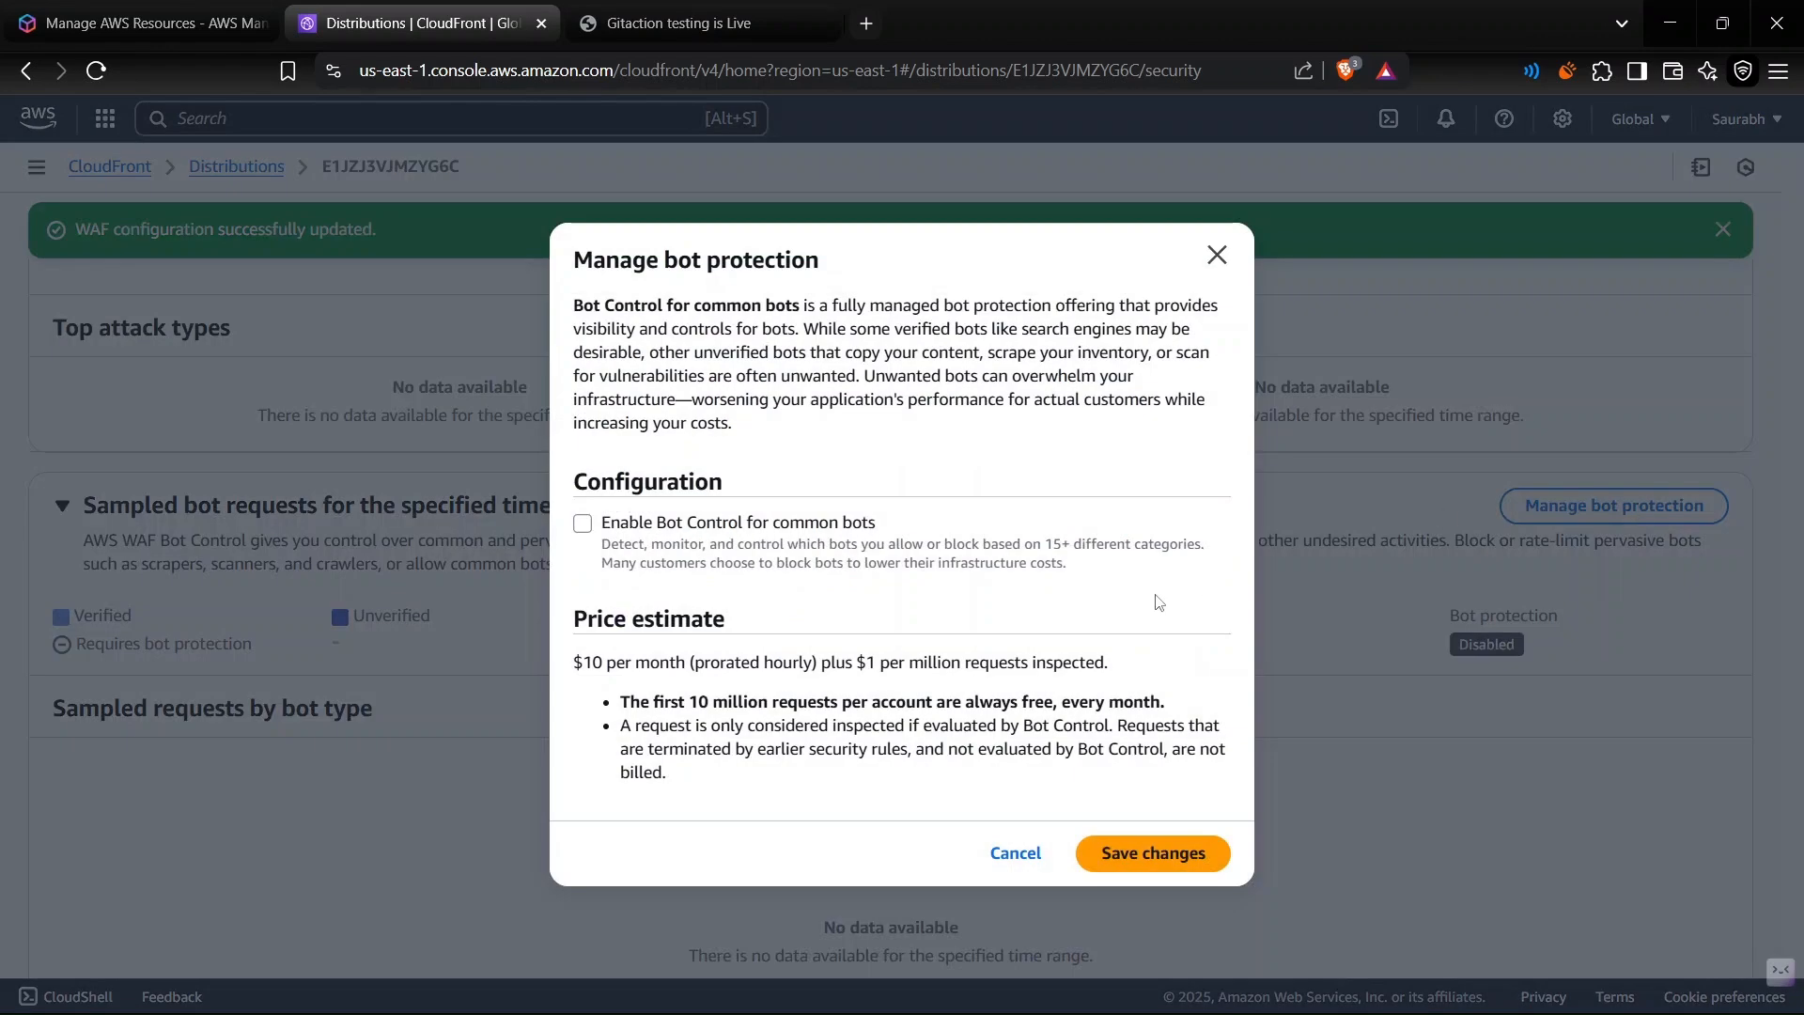
{"action": "left_click", "coordinate": [583, 524]}
{"action": "triple_click", "coordinate": [641, 665]}
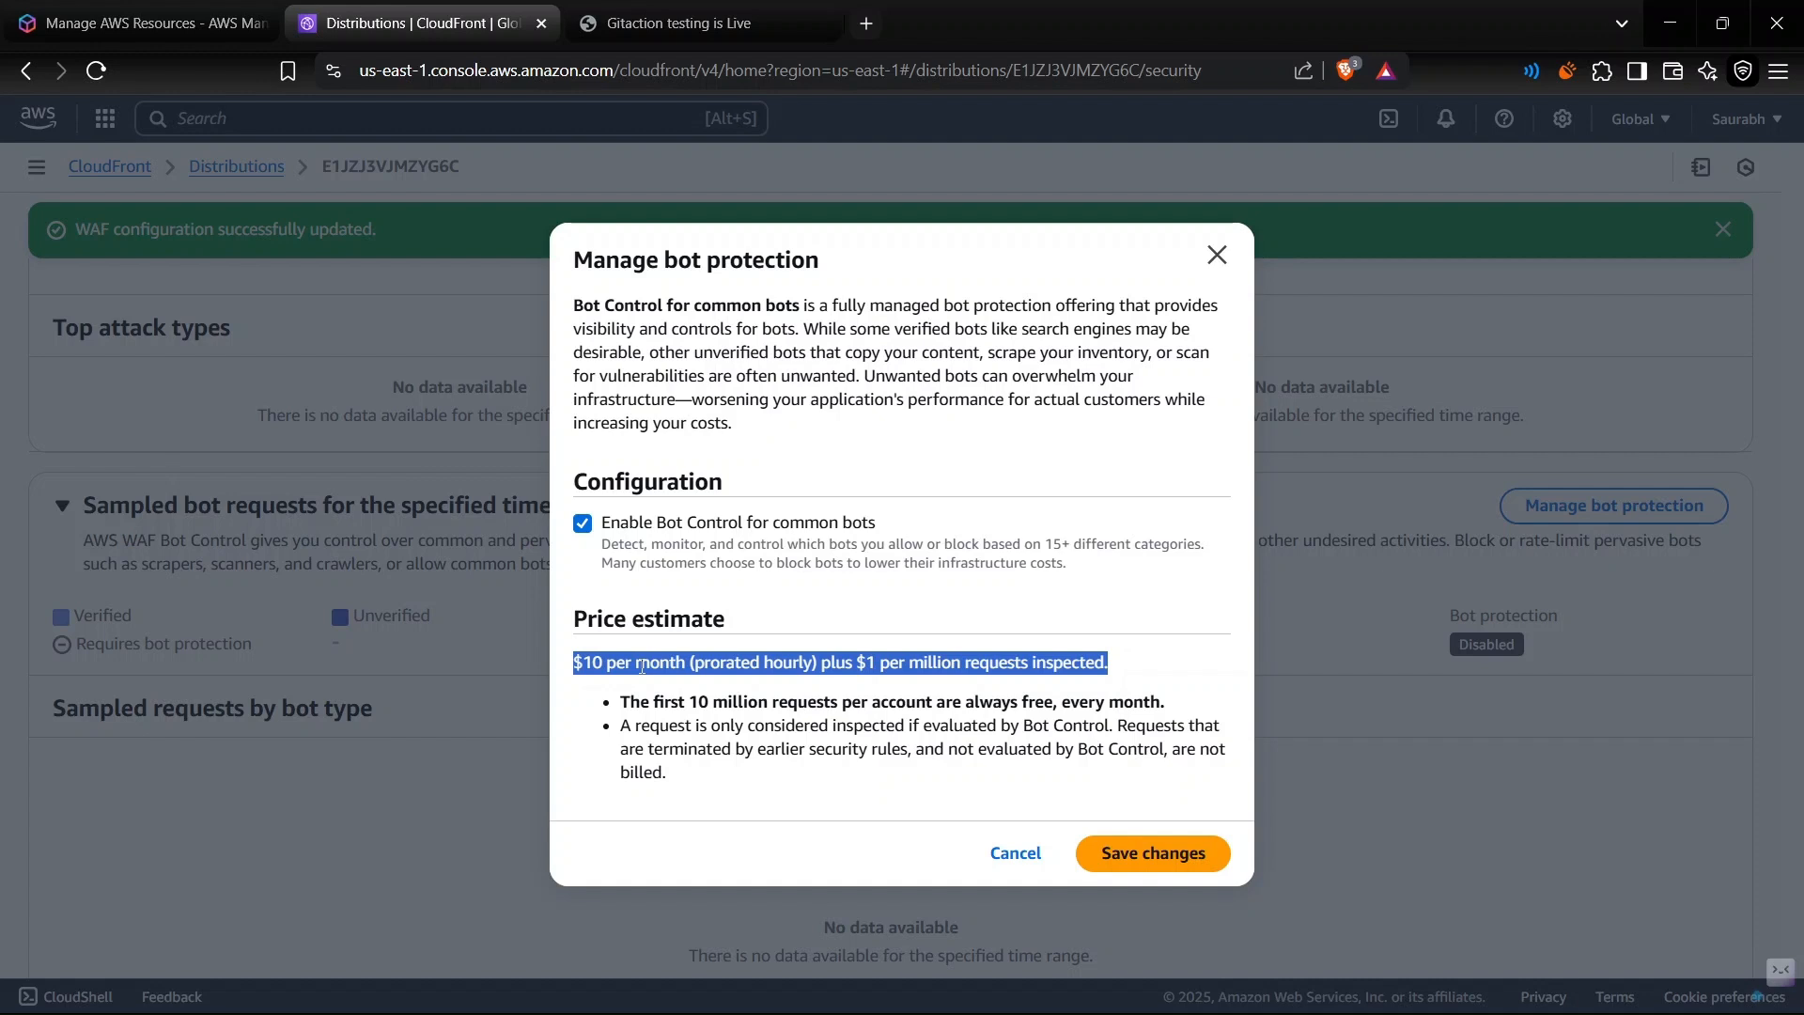
{"action": "double_click", "coordinate": [641, 664]}
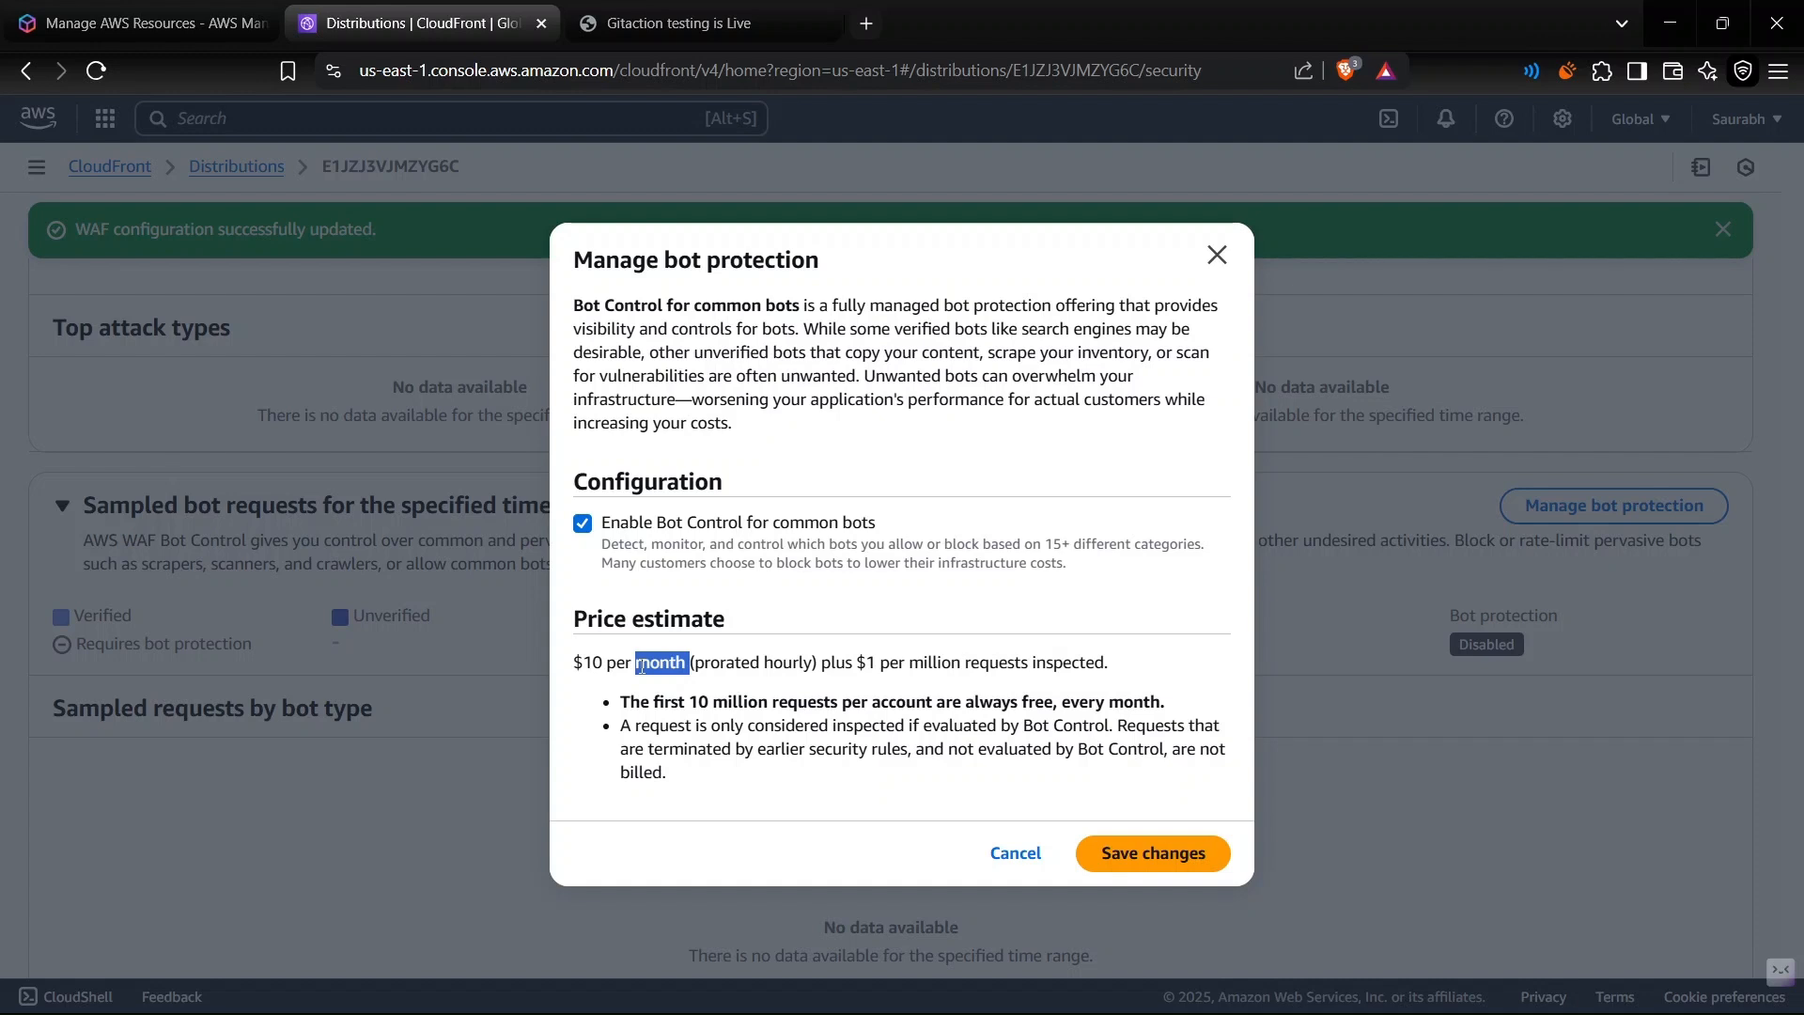
{"action": "left_click", "coordinate": [1153, 857]}
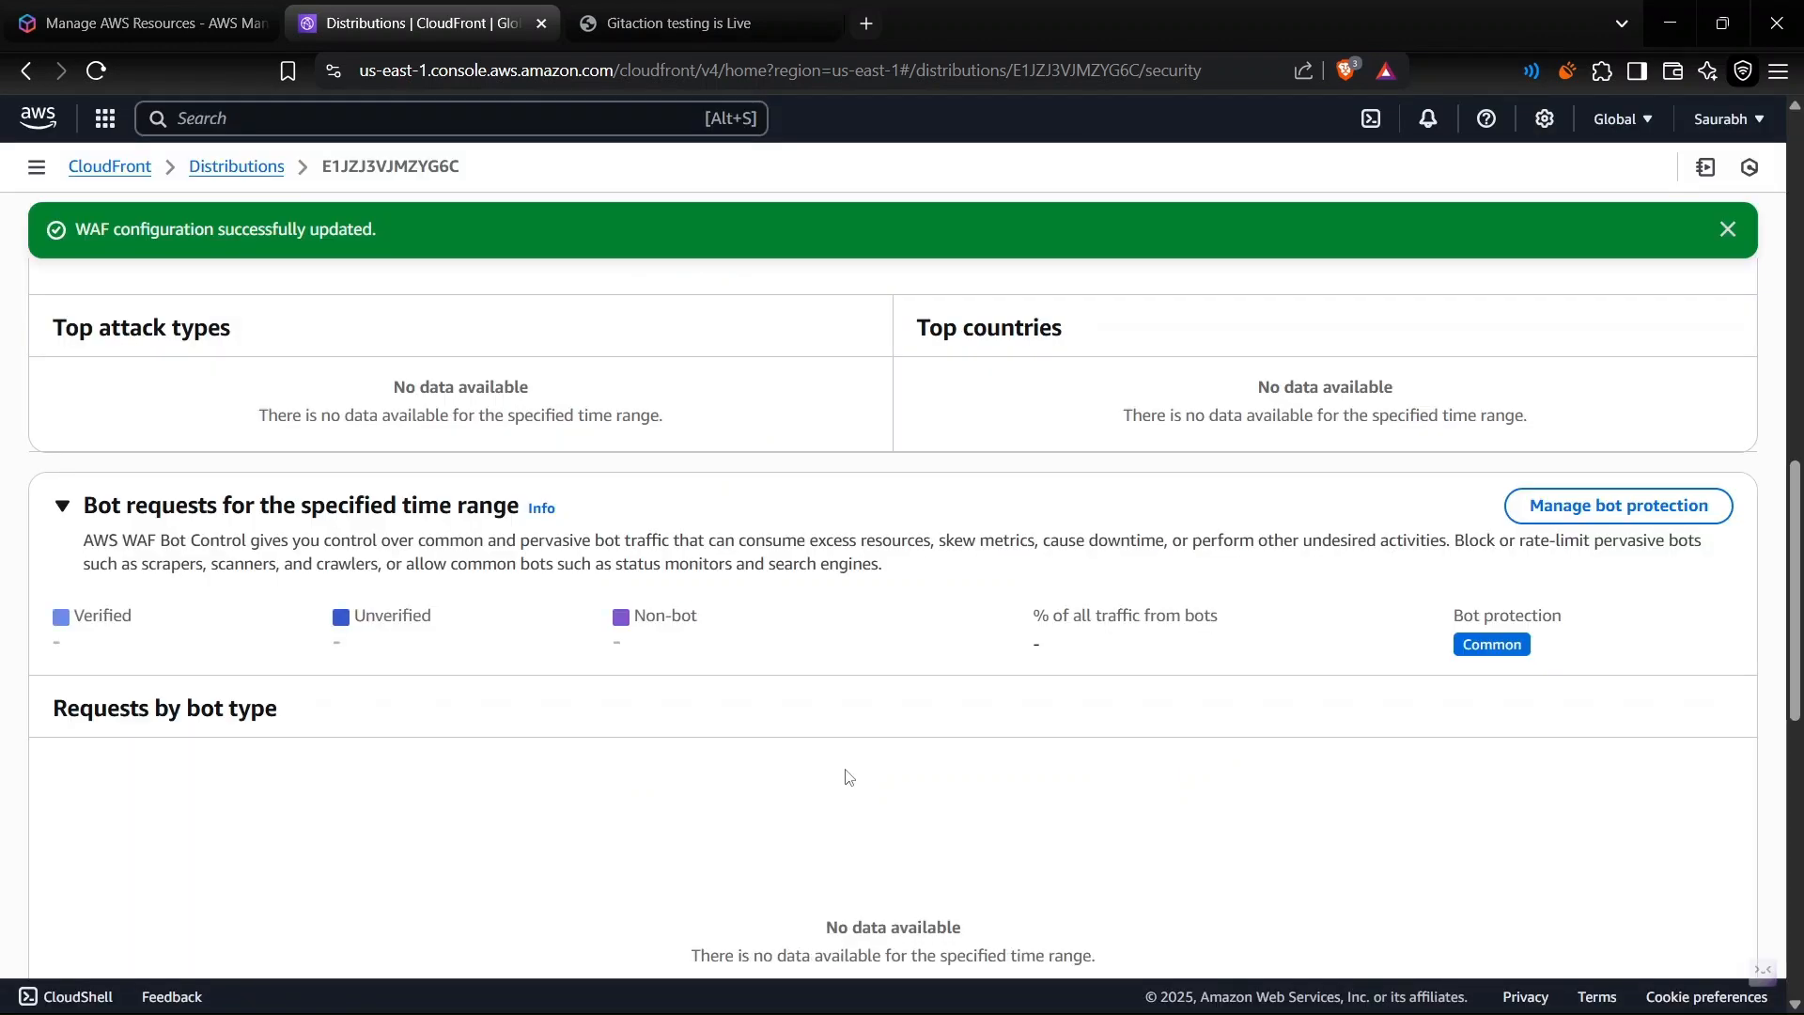
- Examine the bot categories and their unverified bot actions in the bot requests section
{"action": "scroll", "coordinate": [848, 776], "scroll_direction": "down", "scroll_amount": 6}
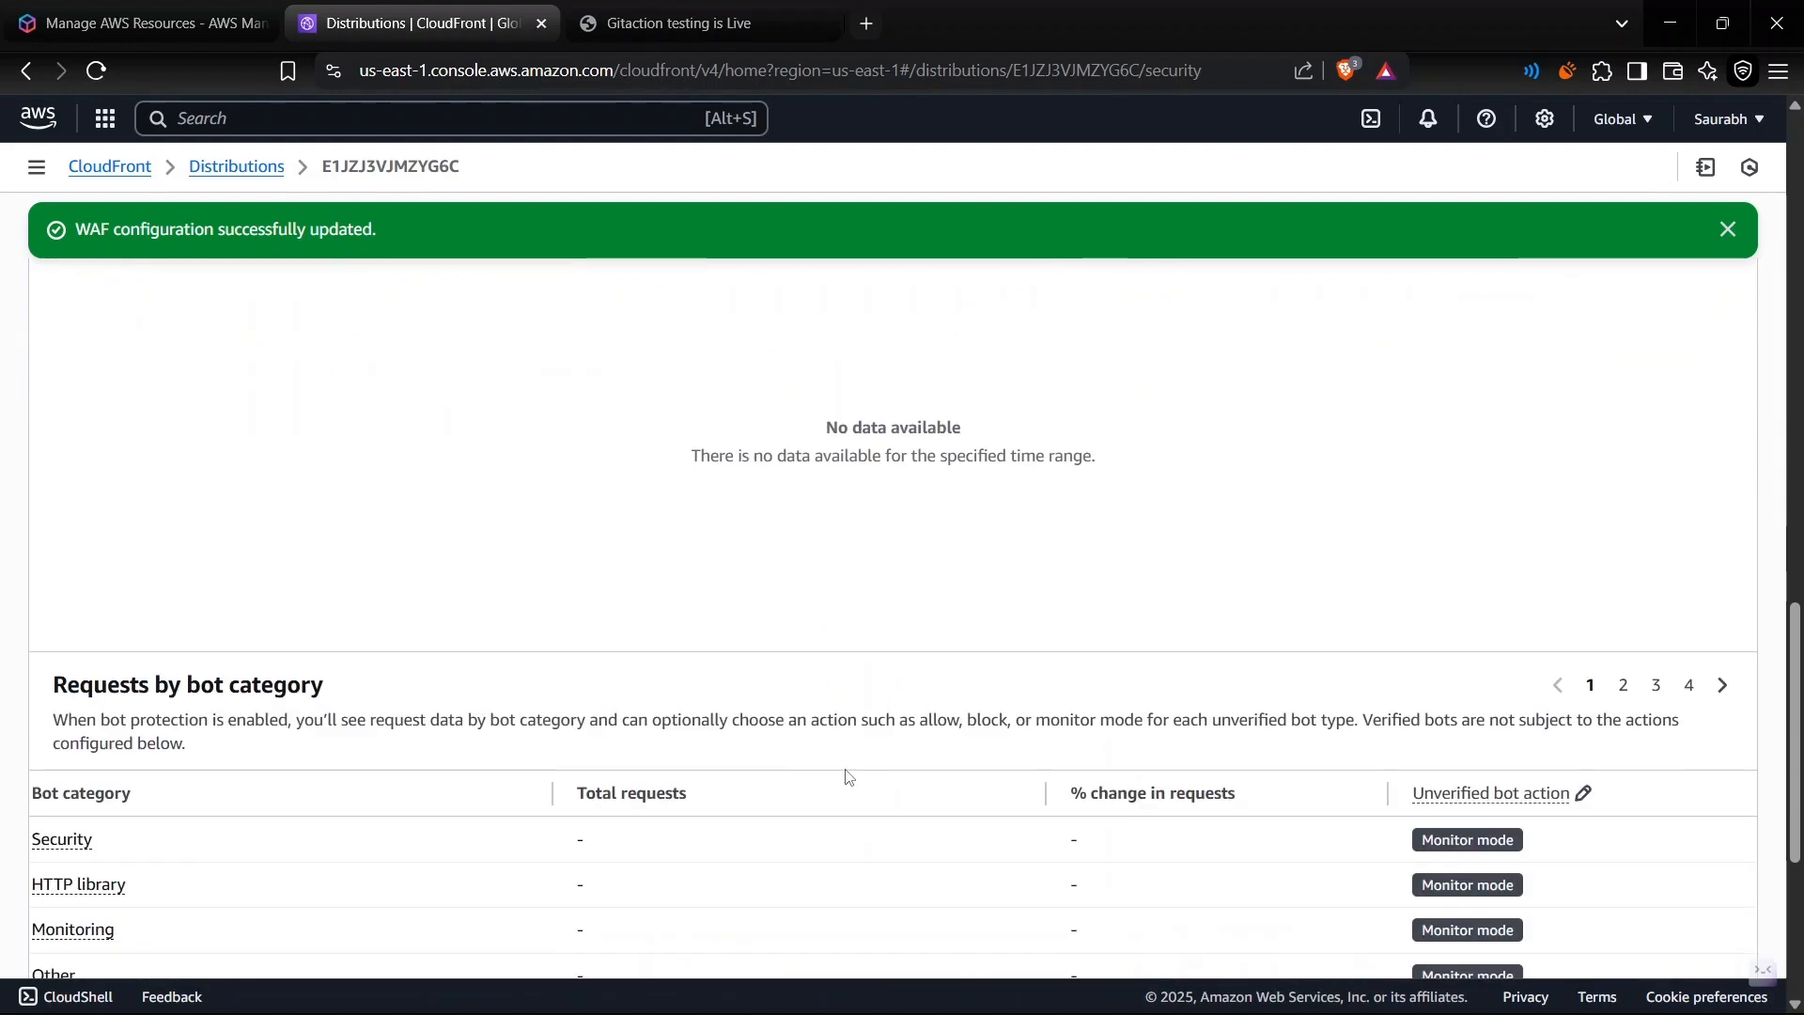
{"action": "mouse_move", "coordinate": [1716, 622]}
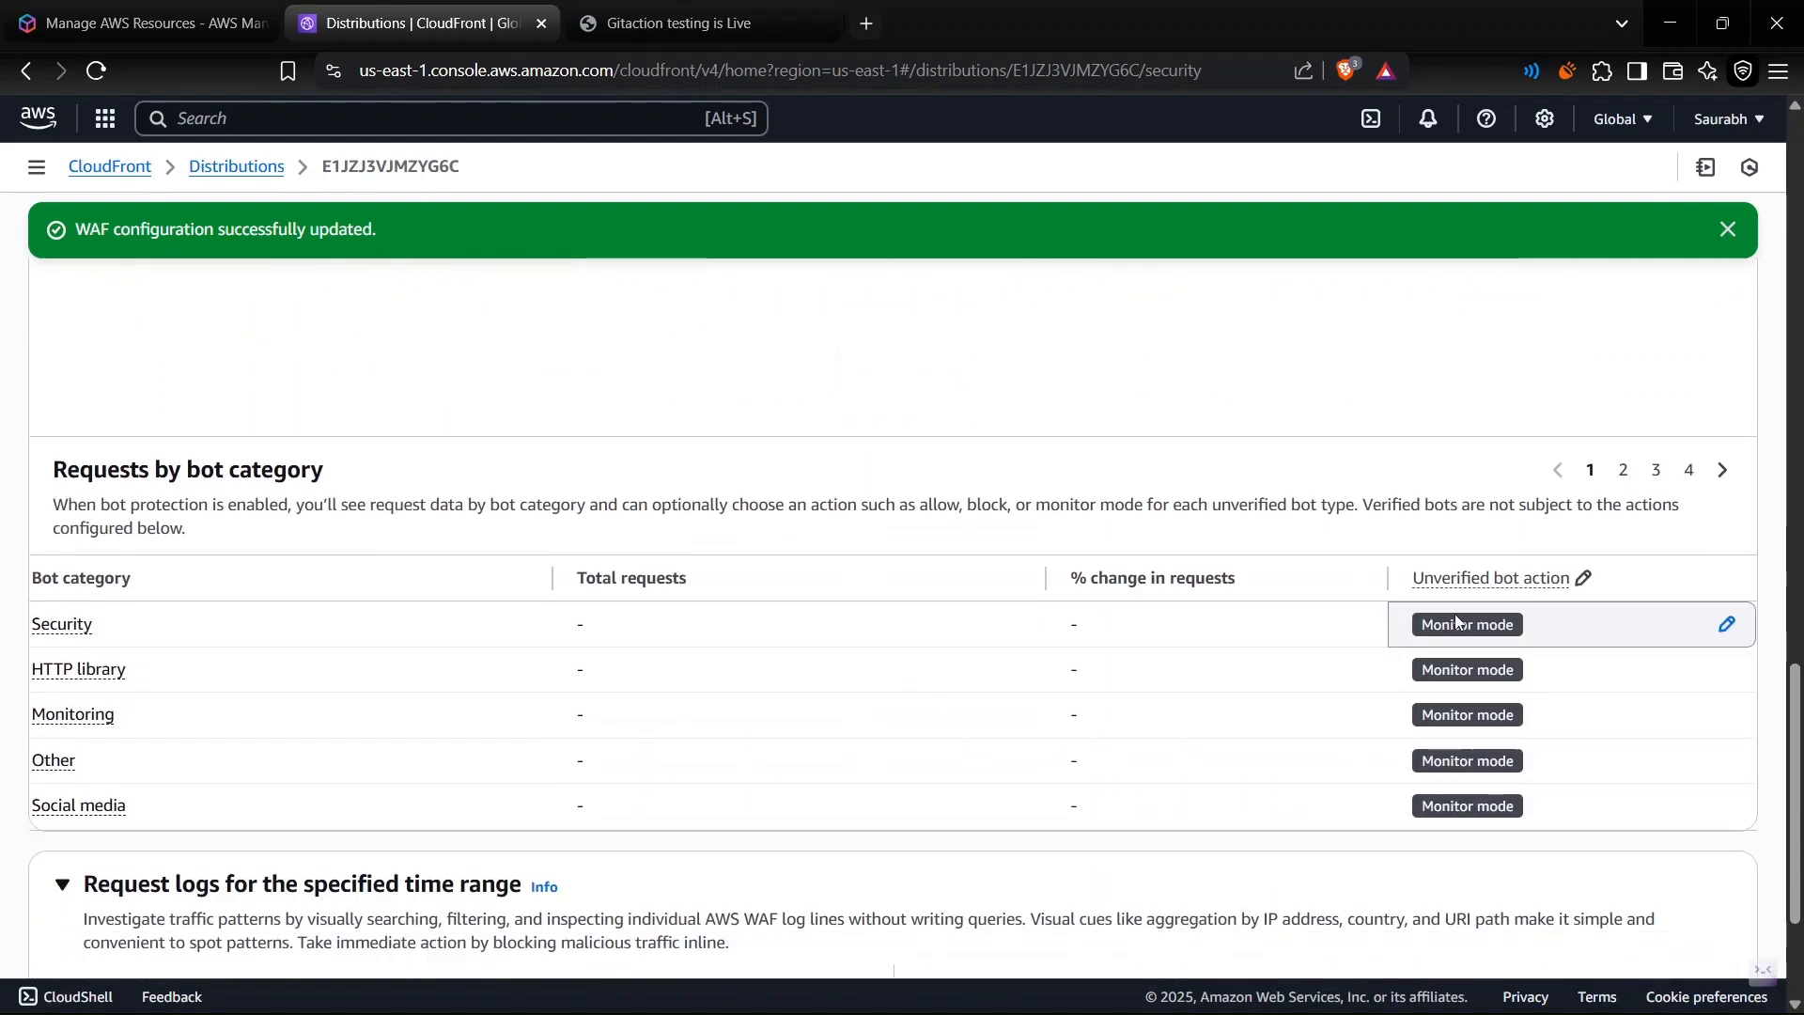
{"action": "scroll", "coordinate": [1322, 668], "scroll_direction": "up", "scroll_amount": 5}
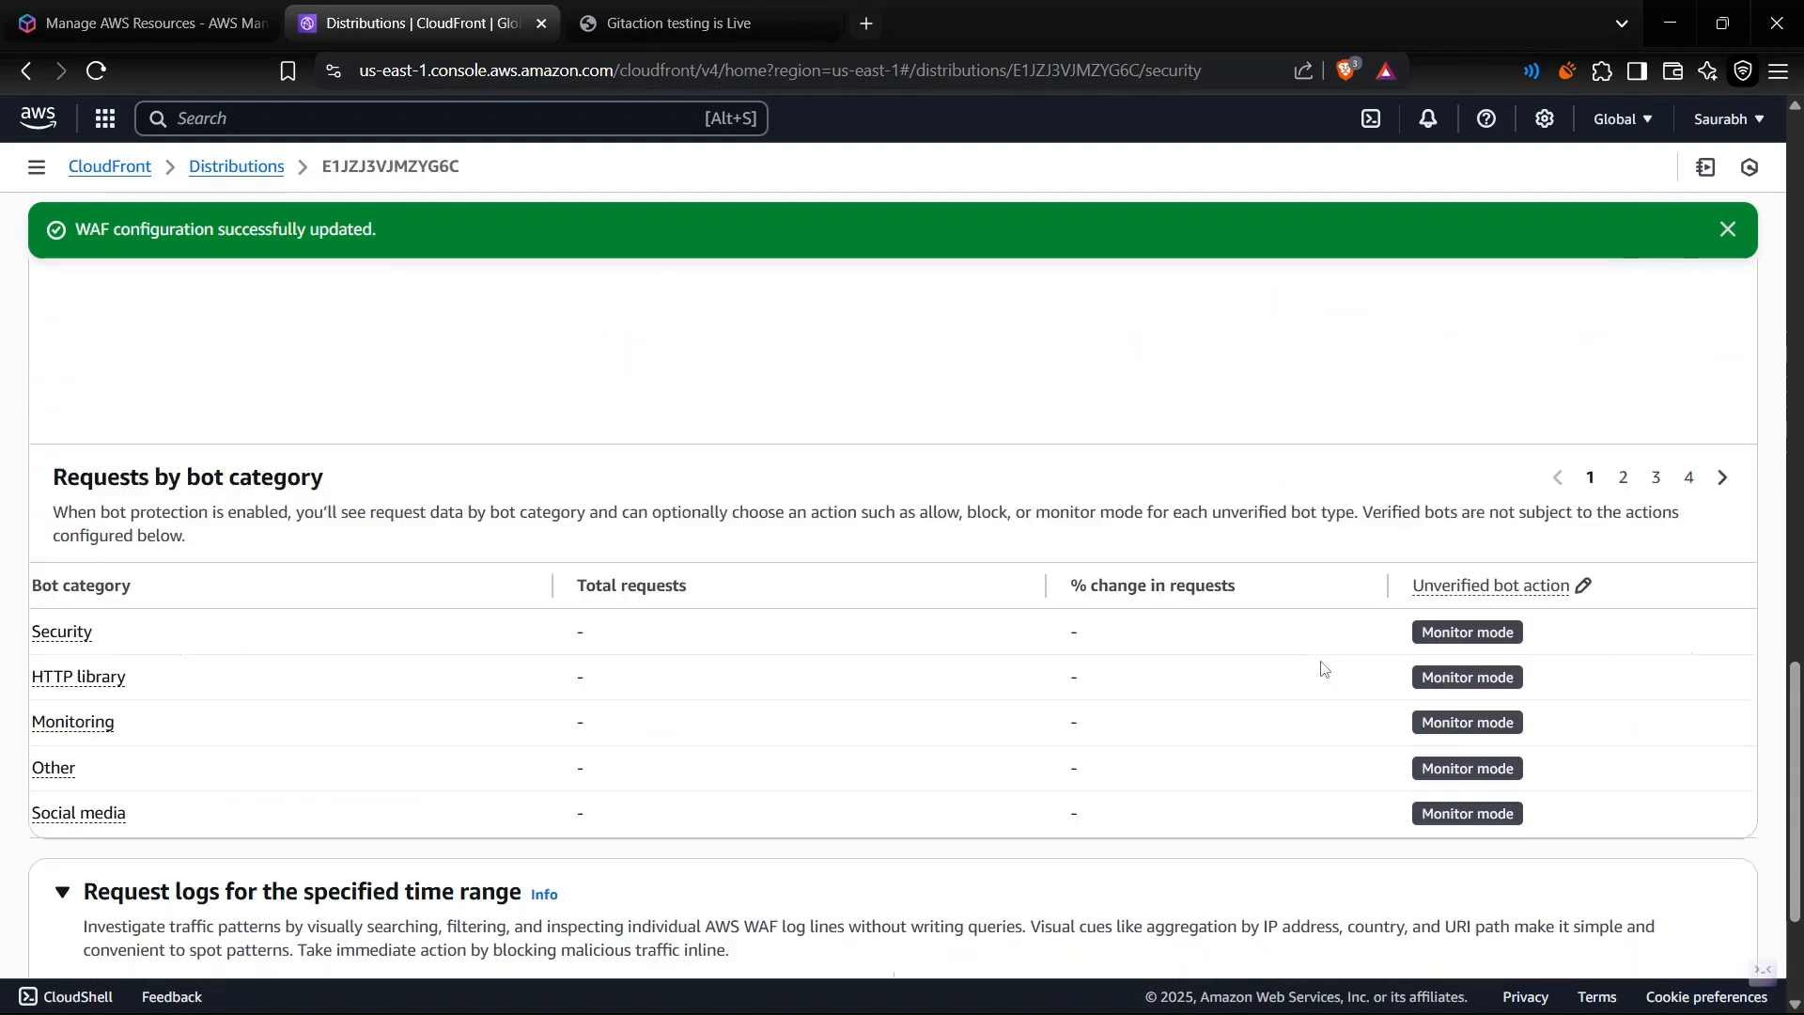
{"action": "scroll", "coordinate": [1321, 668], "scroll_direction": "down", "scroll_amount": 6}
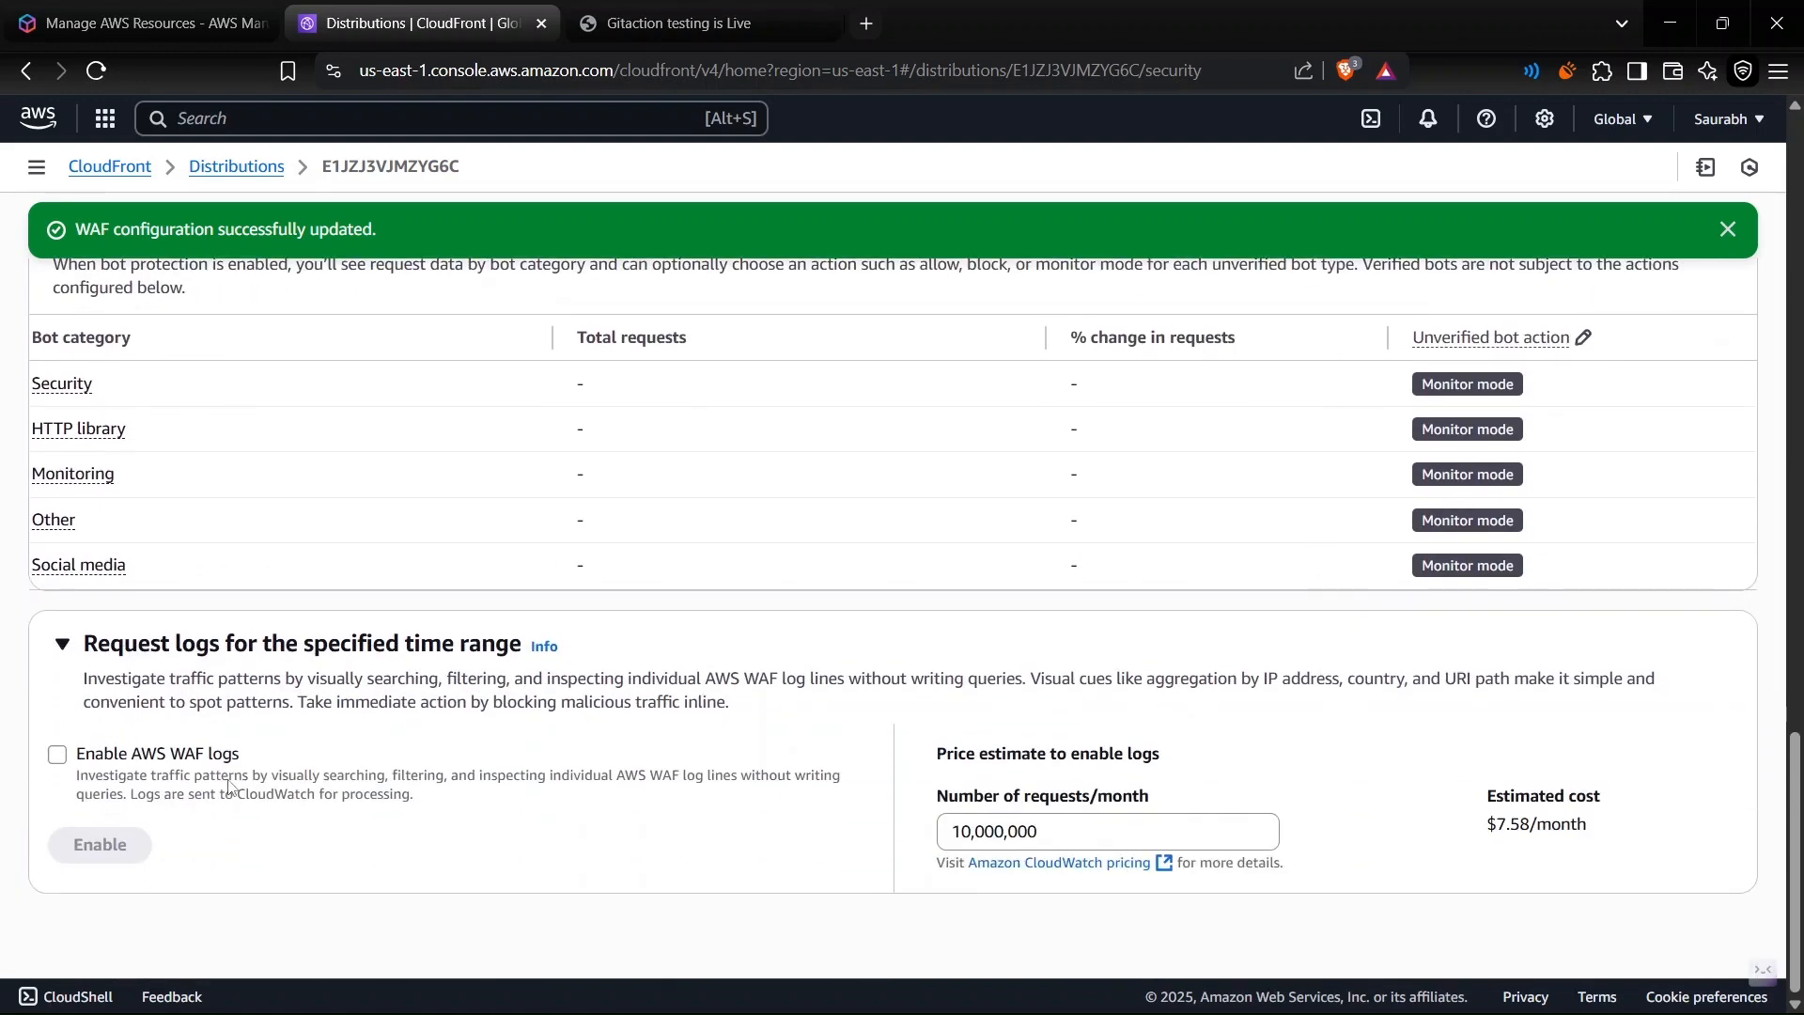
- Select the option to enable AWS WAF logs and check the estimated monthly logging cost
{"action": "left_click", "coordinate": [58, 757]}
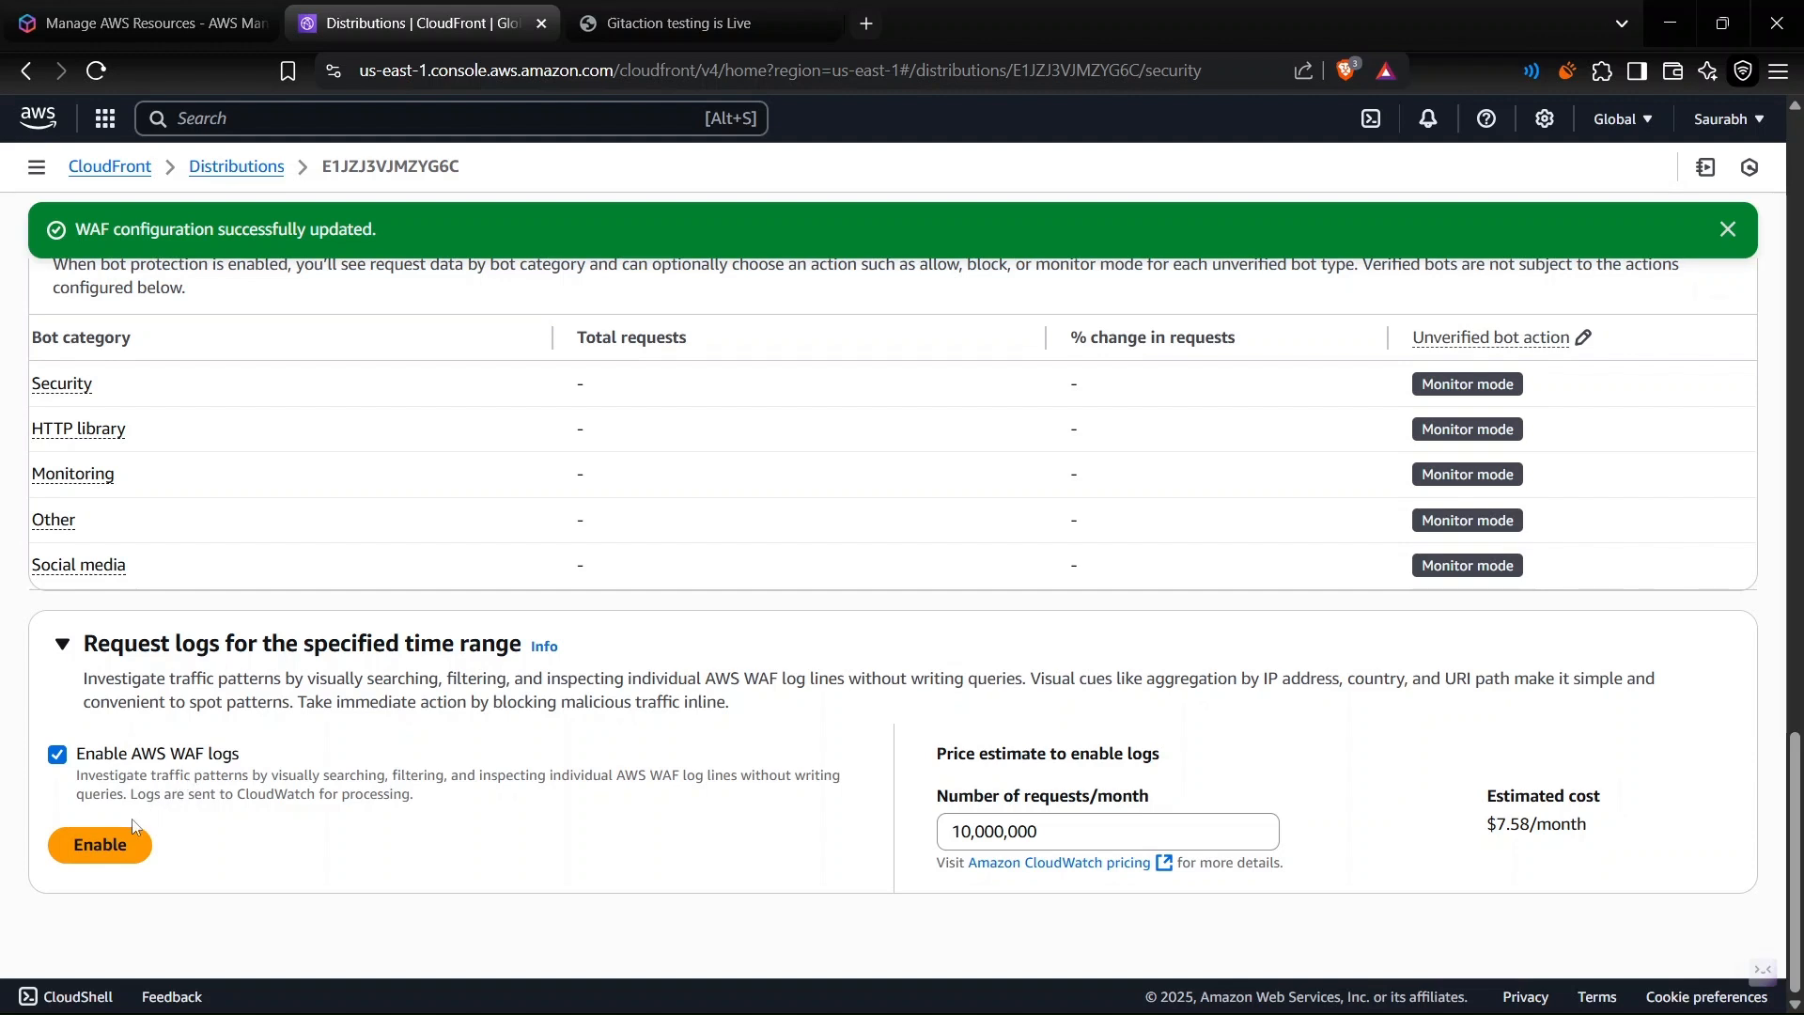
{"action": "triple_click", "coordinate": [1542, 826]}
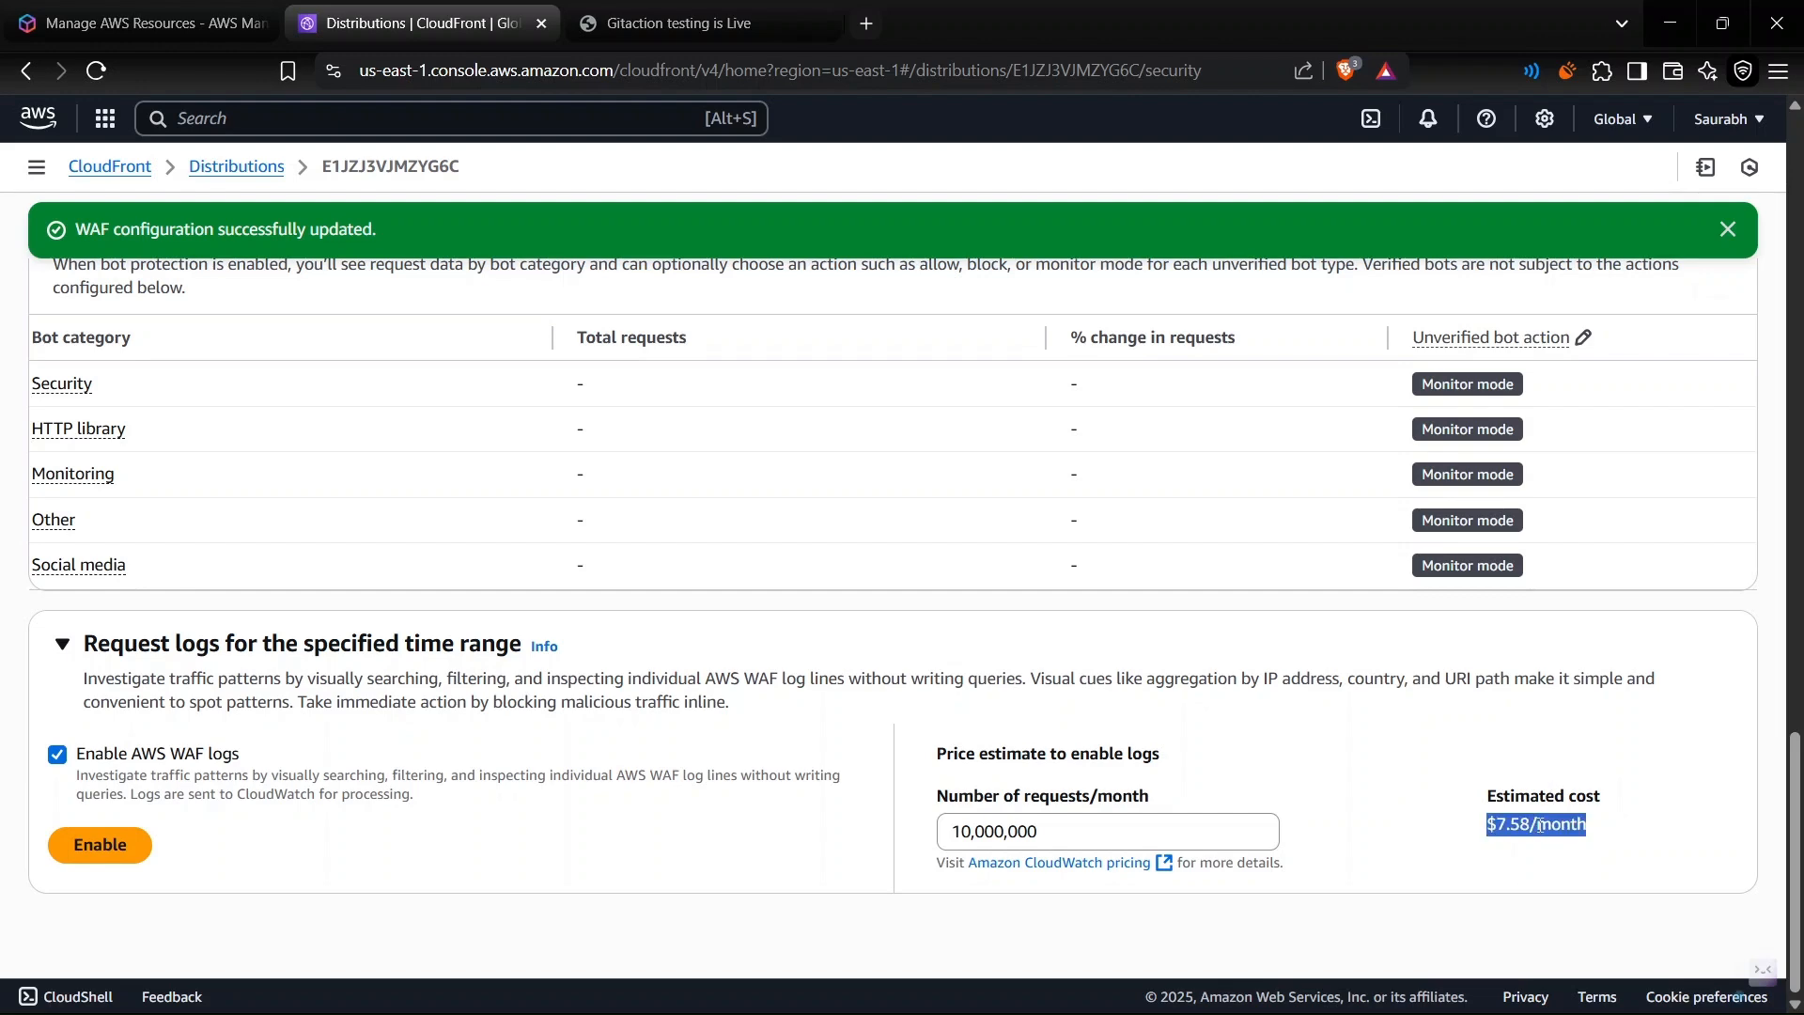
{"action": "left_click", "coordinate": [683, 832]}
{"action": "scroll", "coordinate": [684, 832], "scroll_direction": "up", "scroll_amount": 1}
{"action": "scroll", "coordinate": [683, 833], "scroll_direction": "down", "scroll_amount": 1}
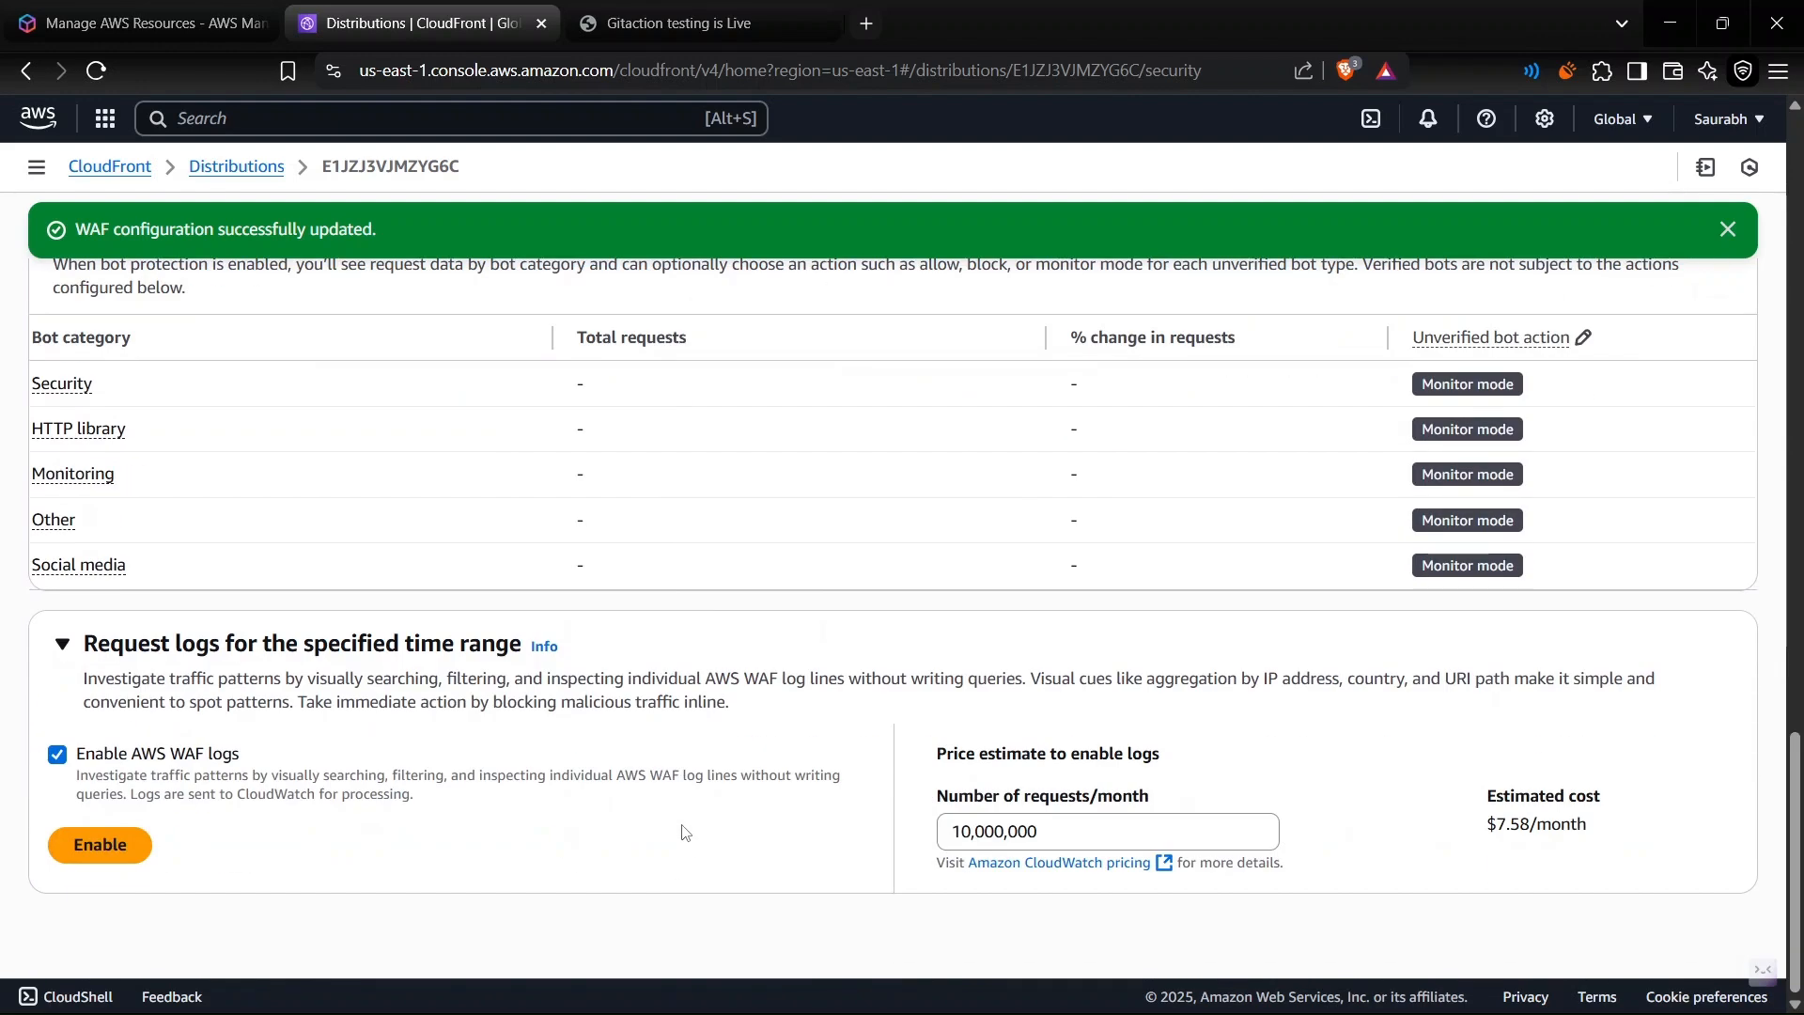
- Return to the WAF overview and collapse the CloudFront geographic restrictions section
{"action": "scroll", "coordinate": [684, 827], "scroll_direction": "up", "scroll_amount": 2}
{"action": "scroll", "coordinate": [683, 825], "scroll_direction": "up", "scroll_amount": 18}
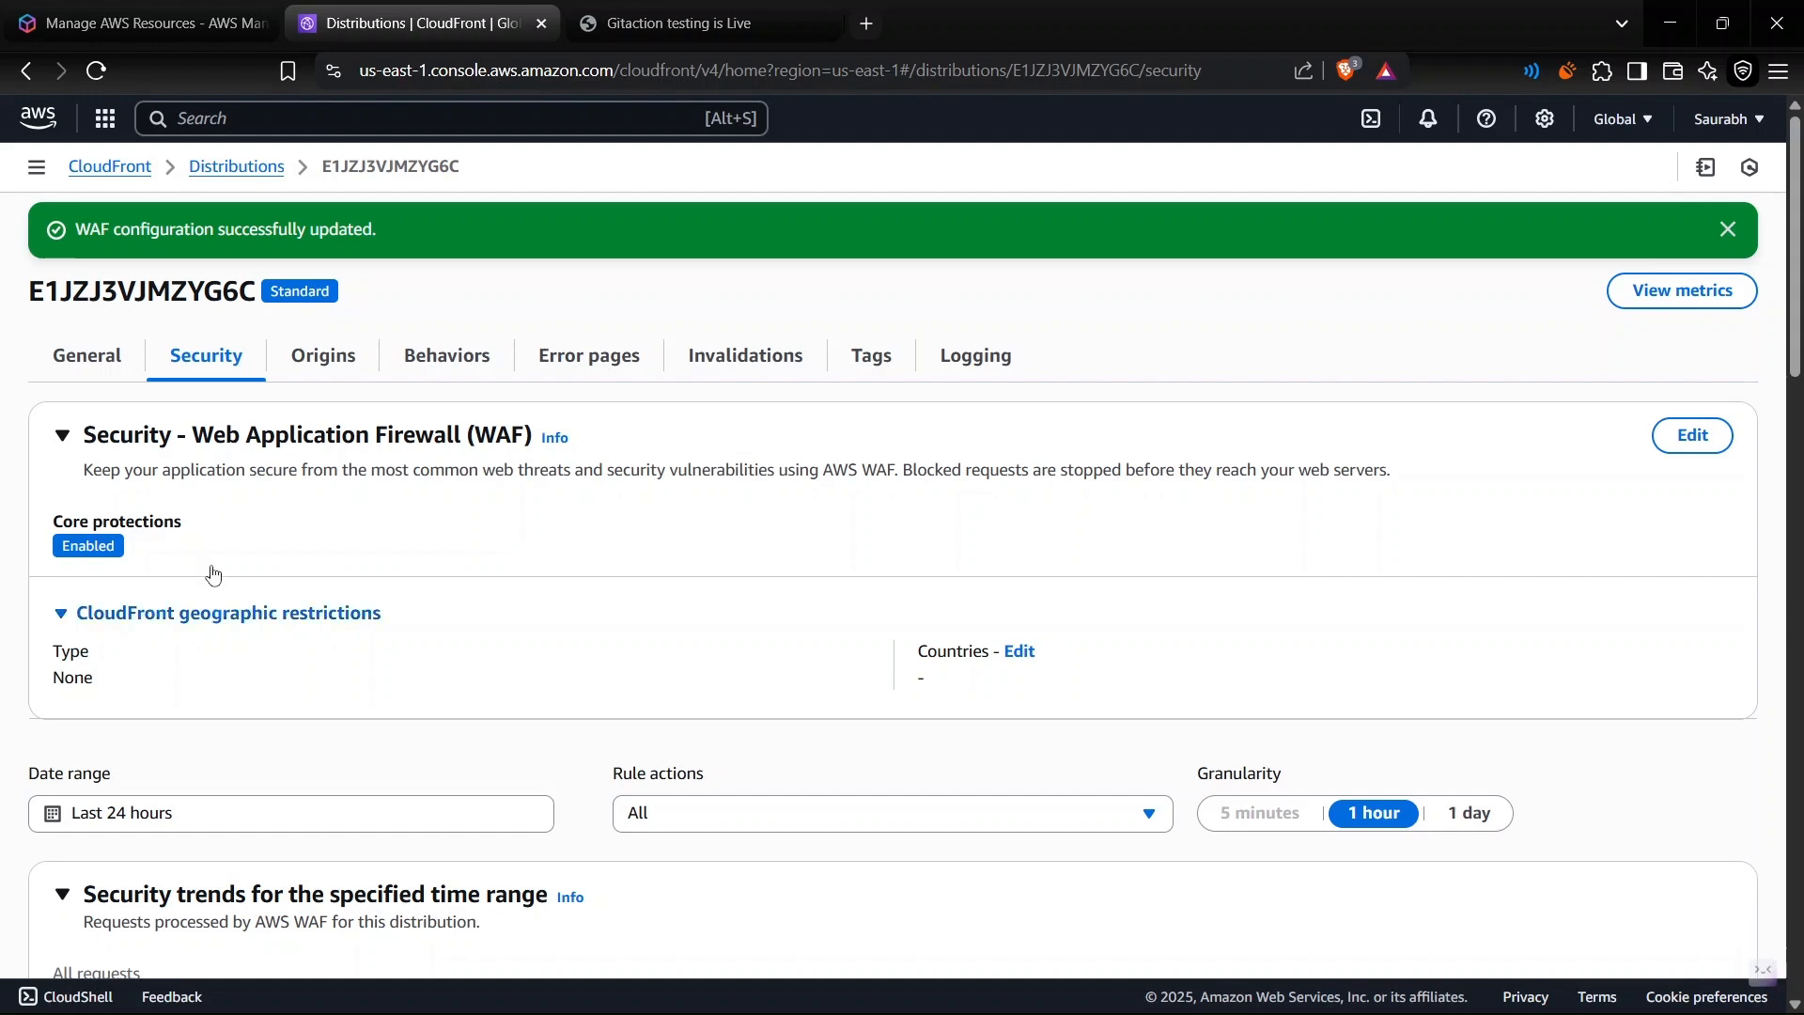
{"action": "left_click", "coordinate": [217, 613]}
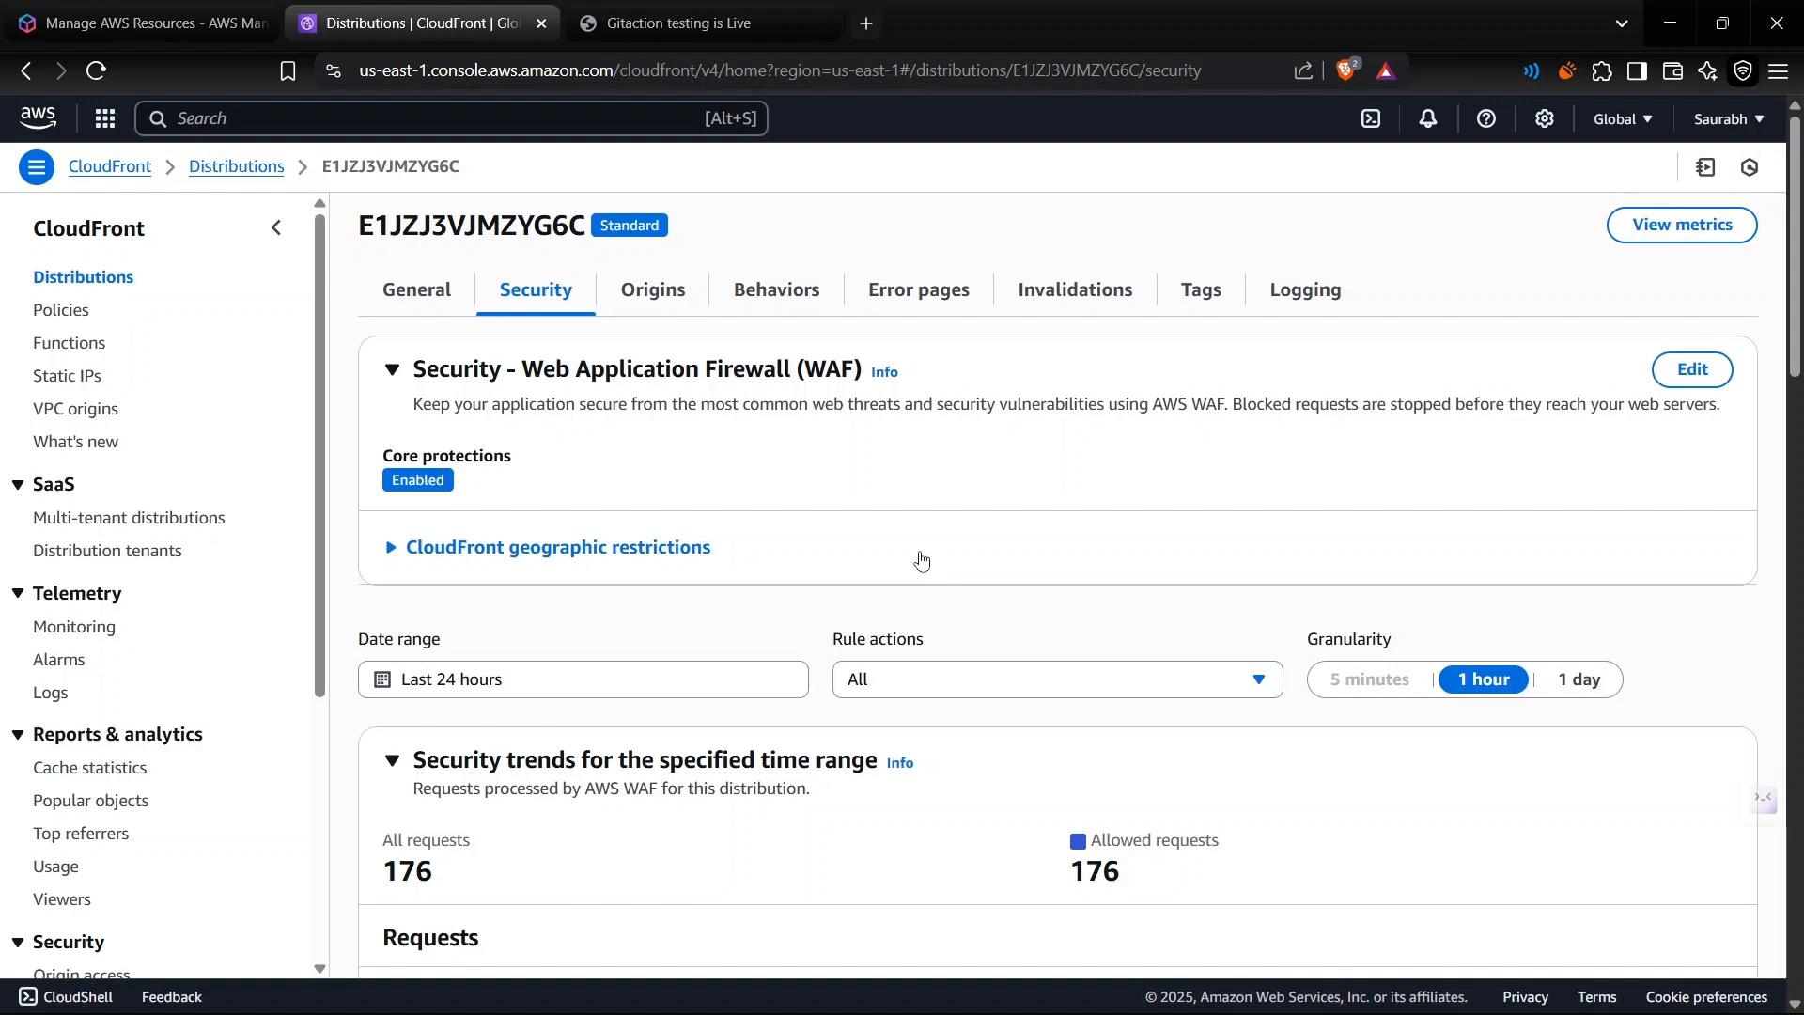
- Check the live production site, and examine the distribution's security trends, bot requests, bot categories and request log sections
{"action": "left_click", "coordinate": [682, 22]}
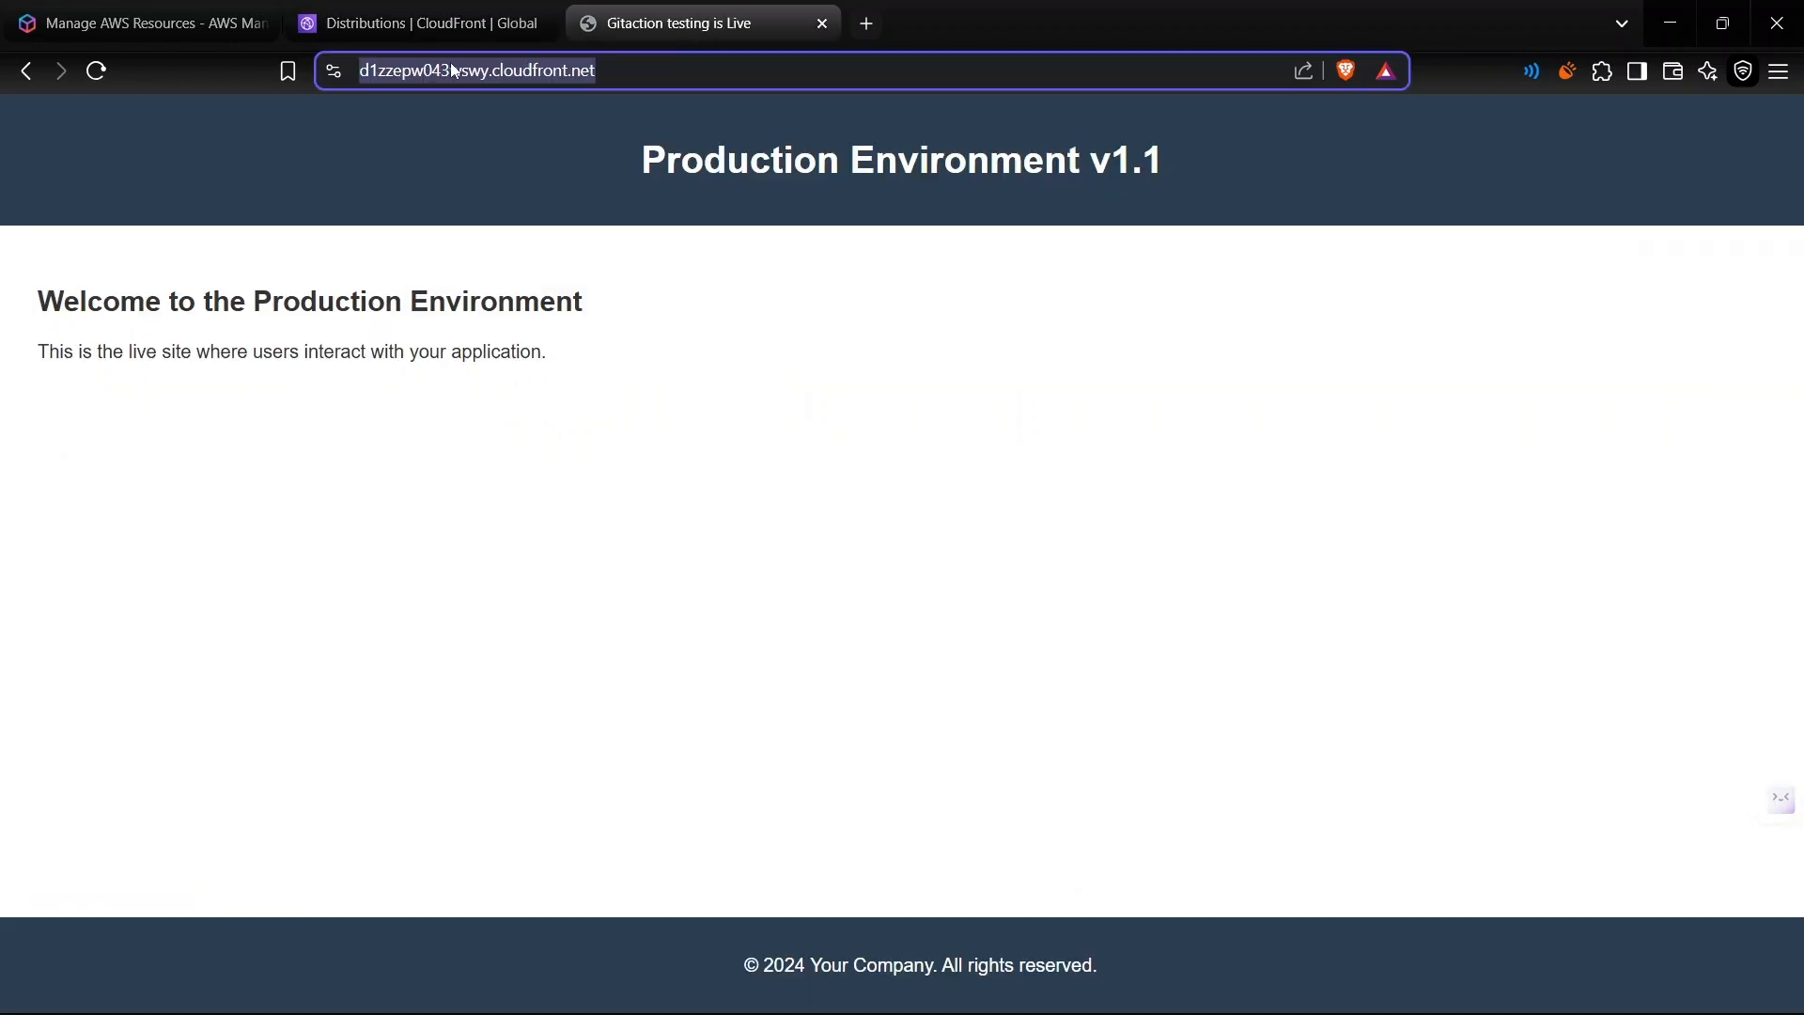
{"action": "left_click", "coordinate": [413, 22]}
{"action": "scroll", "coordinate": [924, 636], "scroll_direction": "down", "scroll_amount": 3}
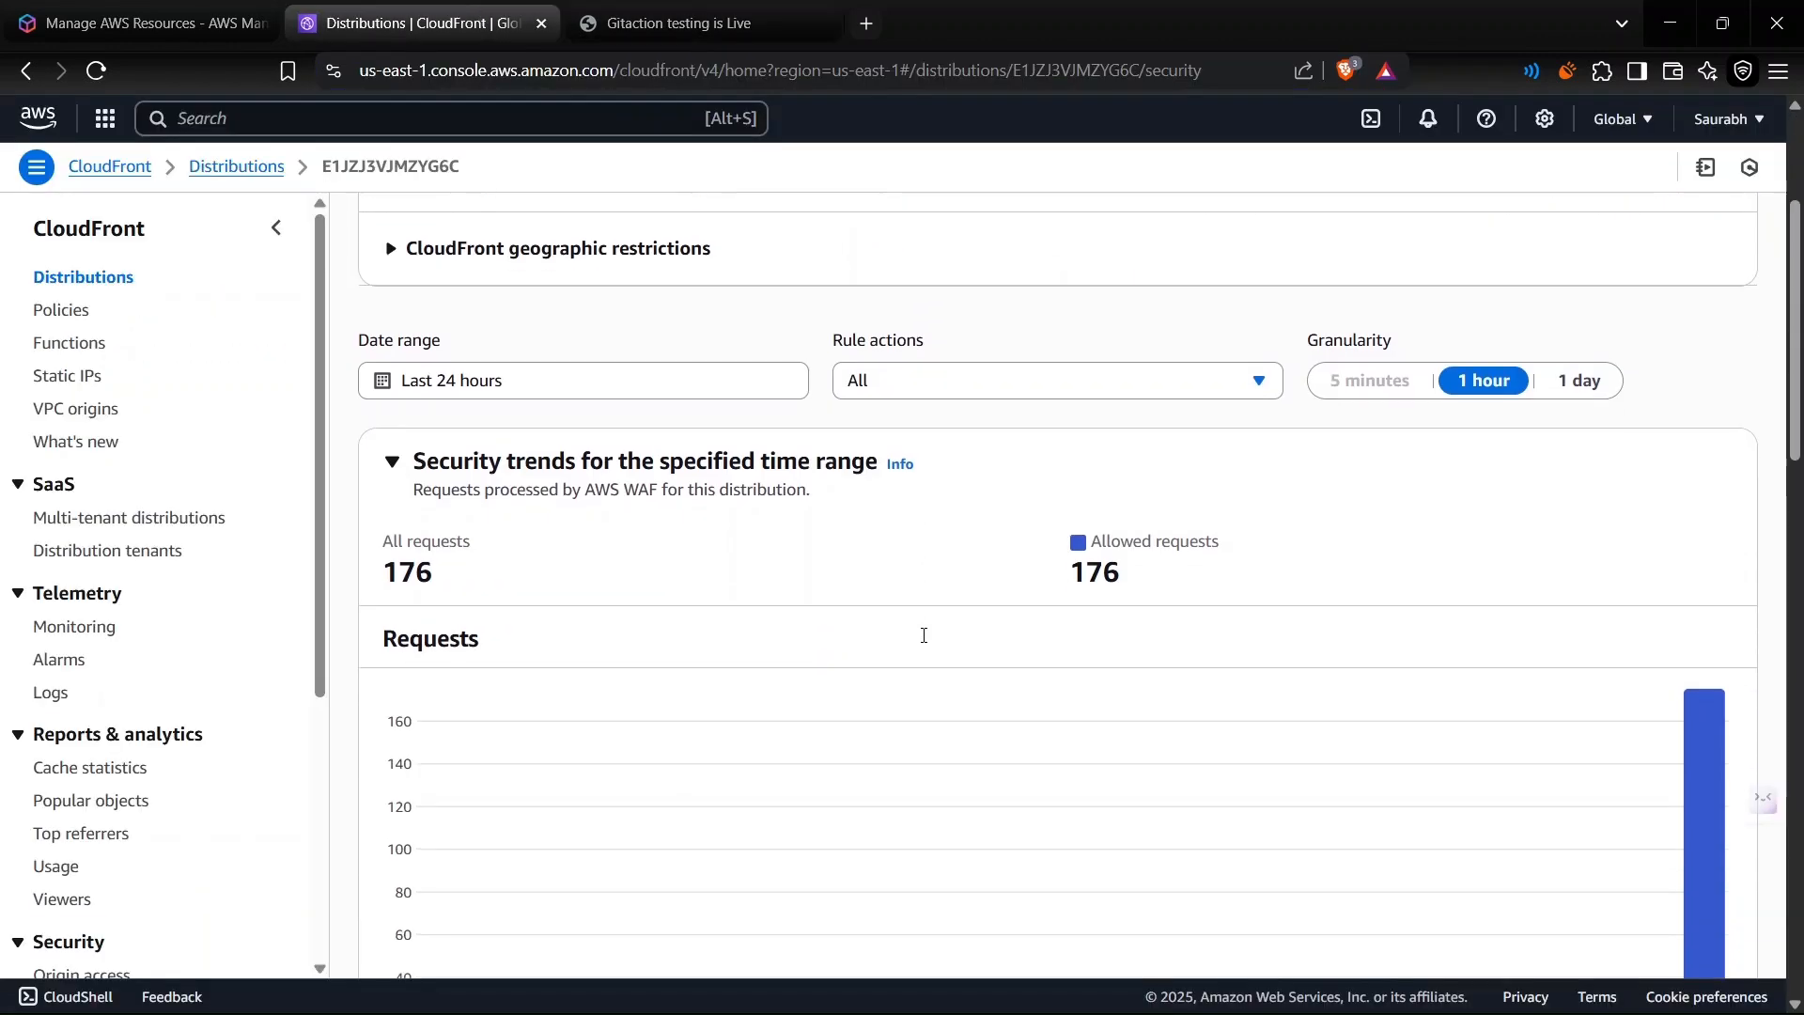
{"action": "scroll", "coordinate": [924, 639], "scroll_direction": "down", "scroll_amount": 2}
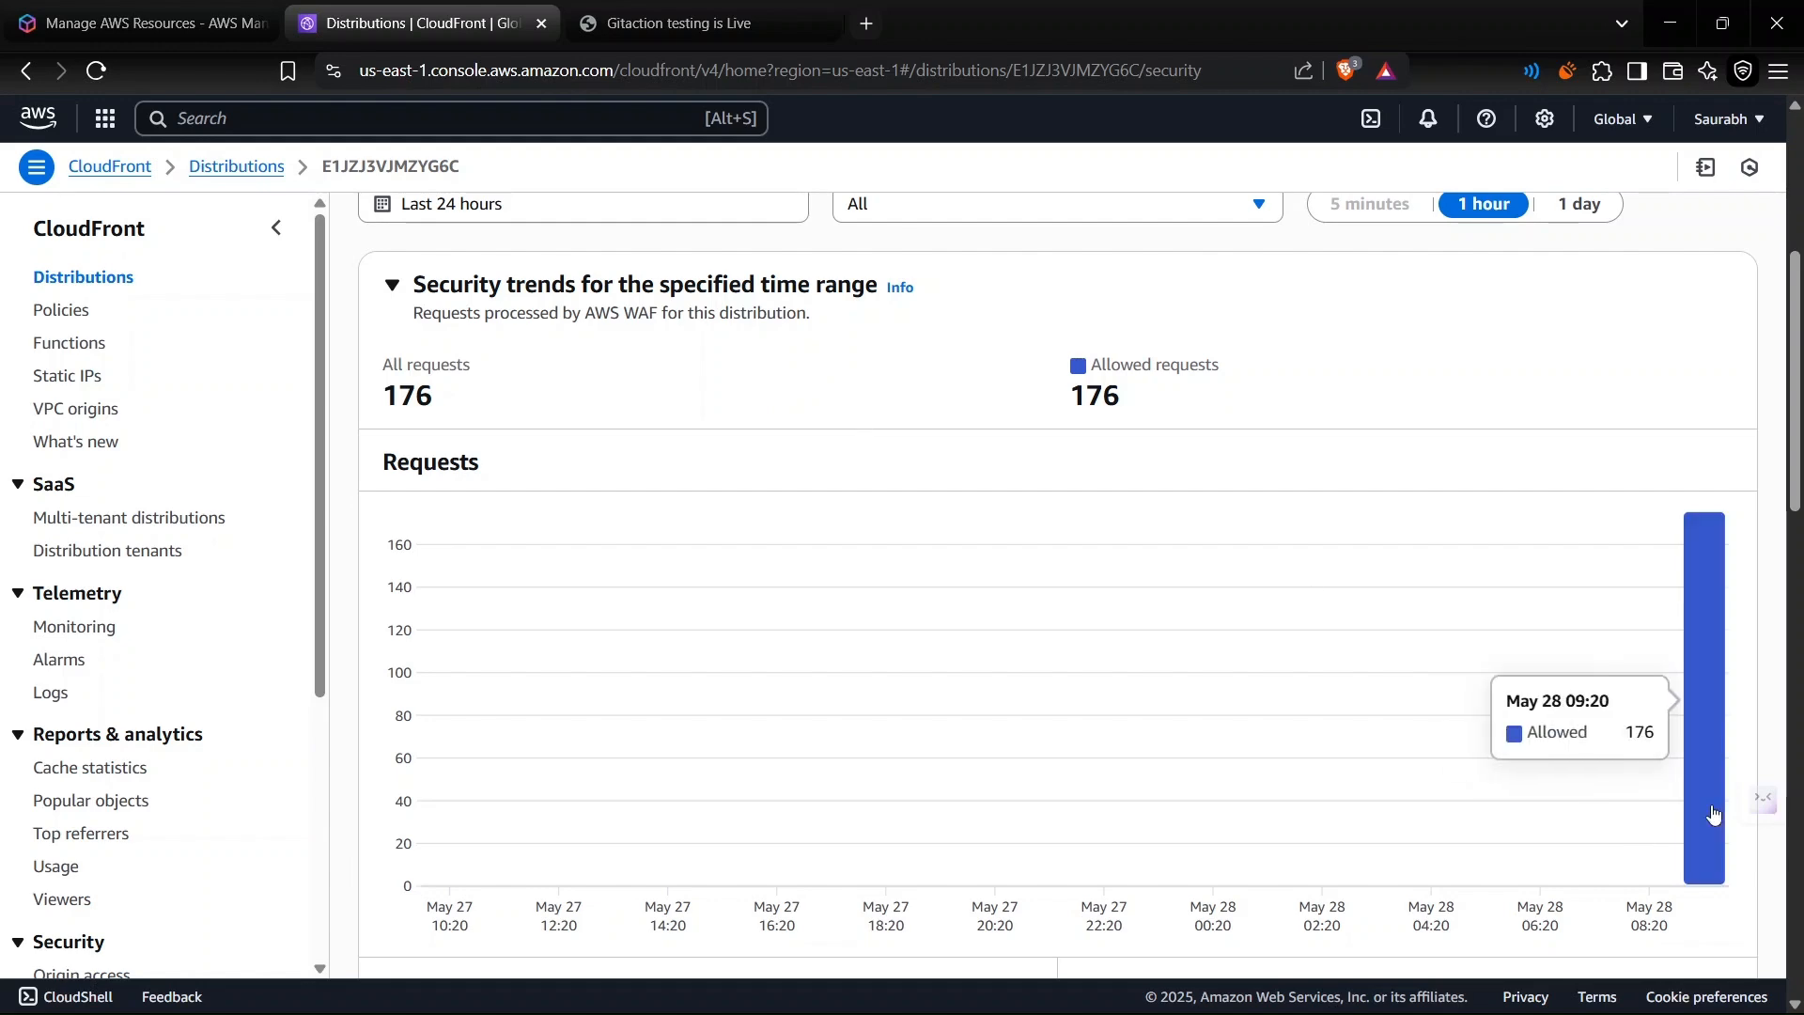
{"action": "scroll", "coordinate": [1712, 816], "scroll_direction": "down", "scroll_amount": 5}
{"action": "scroll", "coordinate": [1715, 813], "scroll_direction": "up", "scroll_amount": 4}
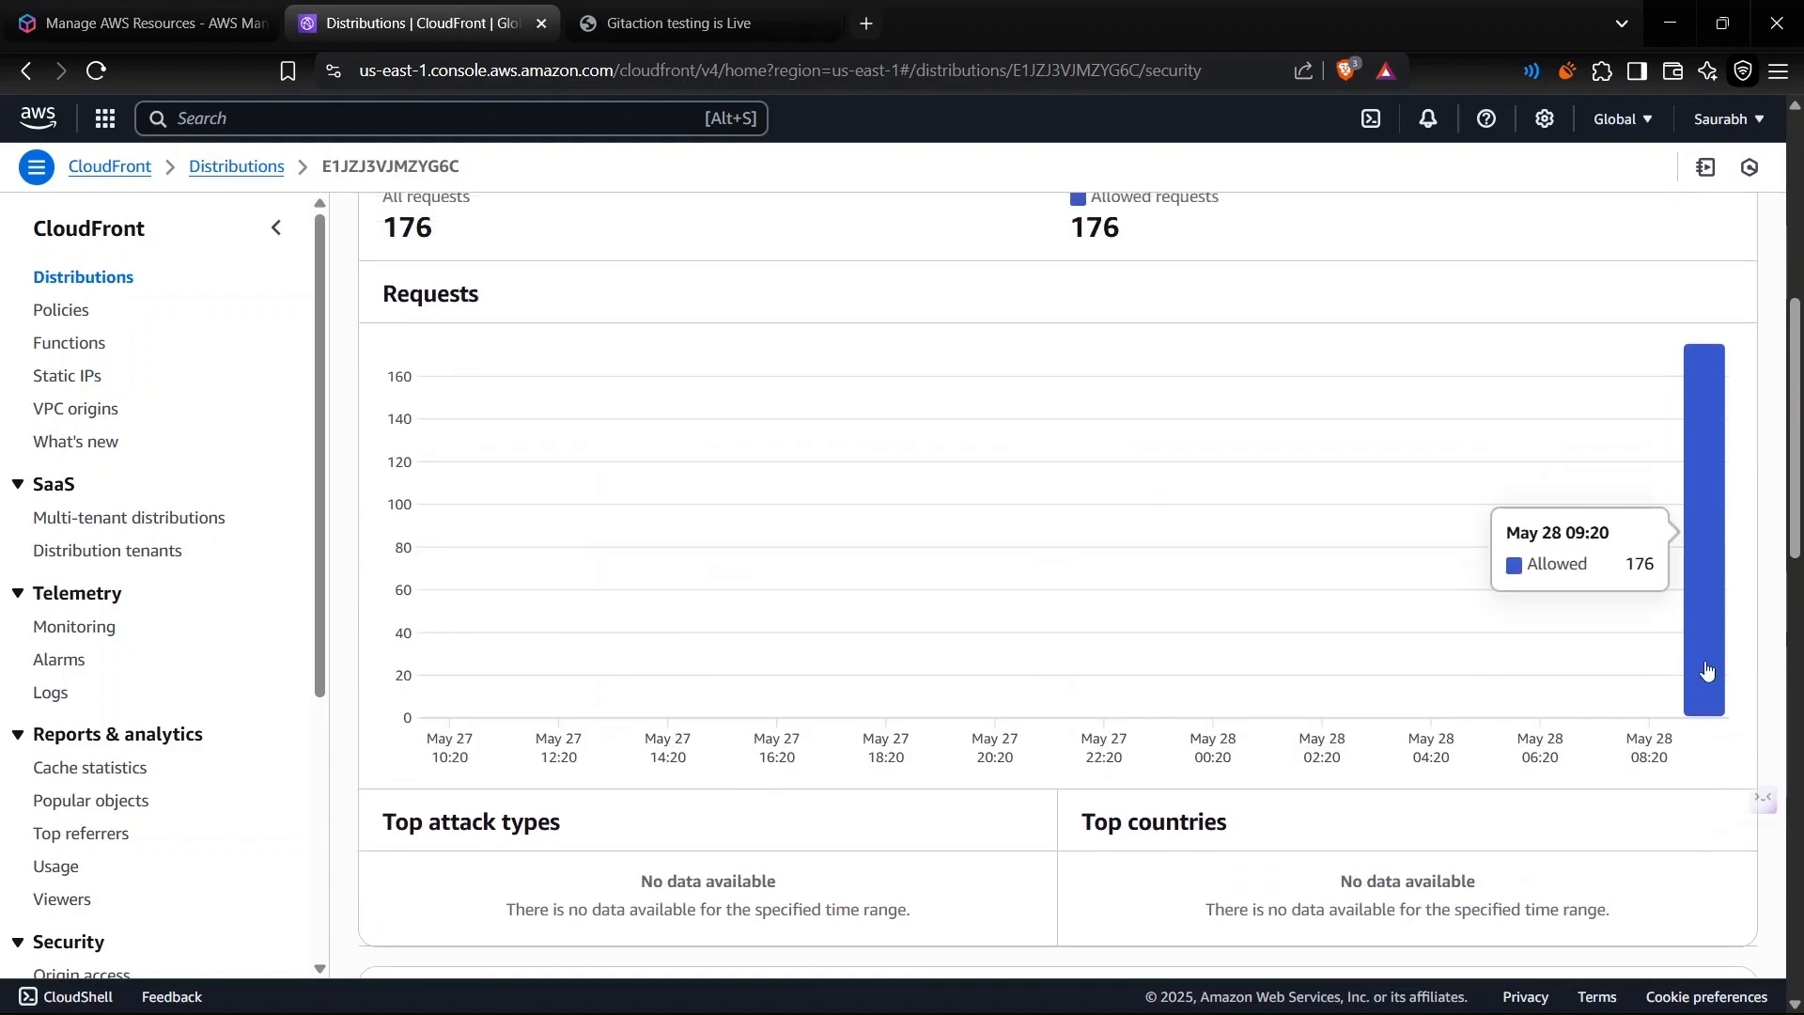
{"action": "scroll", "coordinate": [1708, 668], "scroll_direction": "down", "scroll_amount": 6}
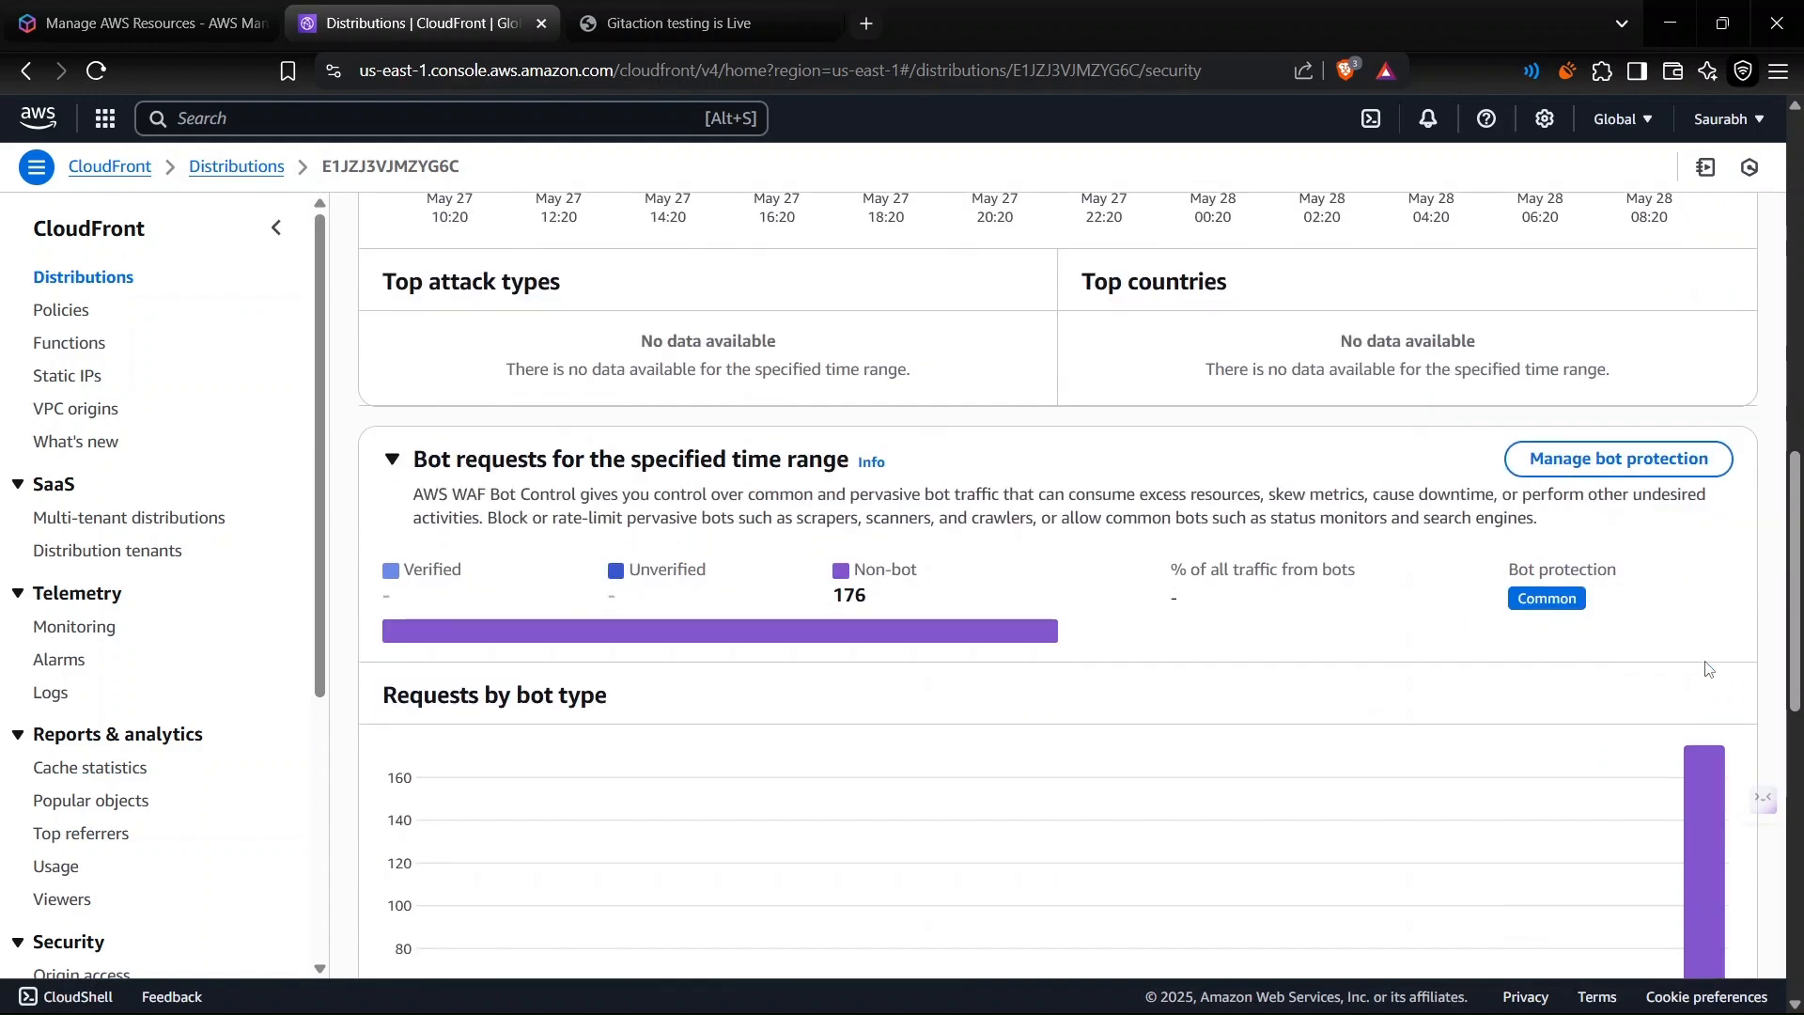
{"action": "scroll", "coordinate": [1707, 668], "scroll_direction": "down", "scroll_amount": 1}
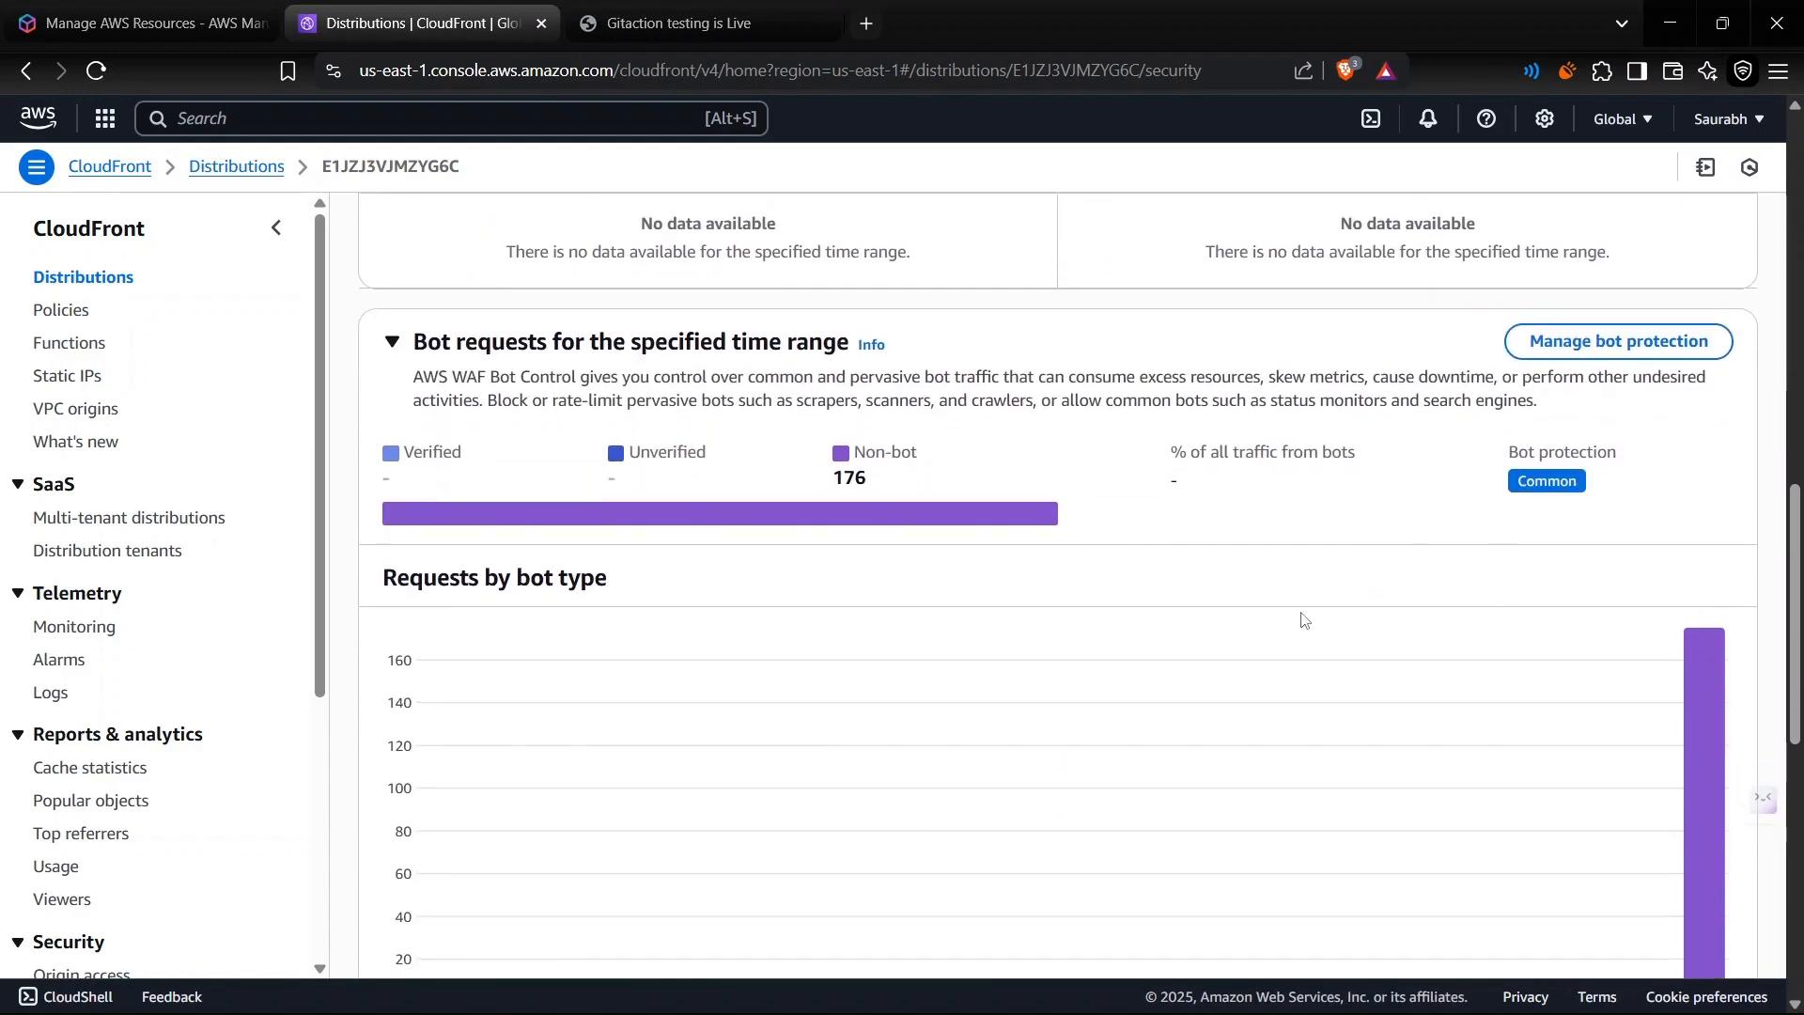
{"action": "scroll", "coordinate": [1302, 617], "scroll_direction": "down", "scroll_amount": 3}
{"action": "scroll", "coordinate": [1303, 621], "scroll_direction": "up", "scroll_amount": 5}
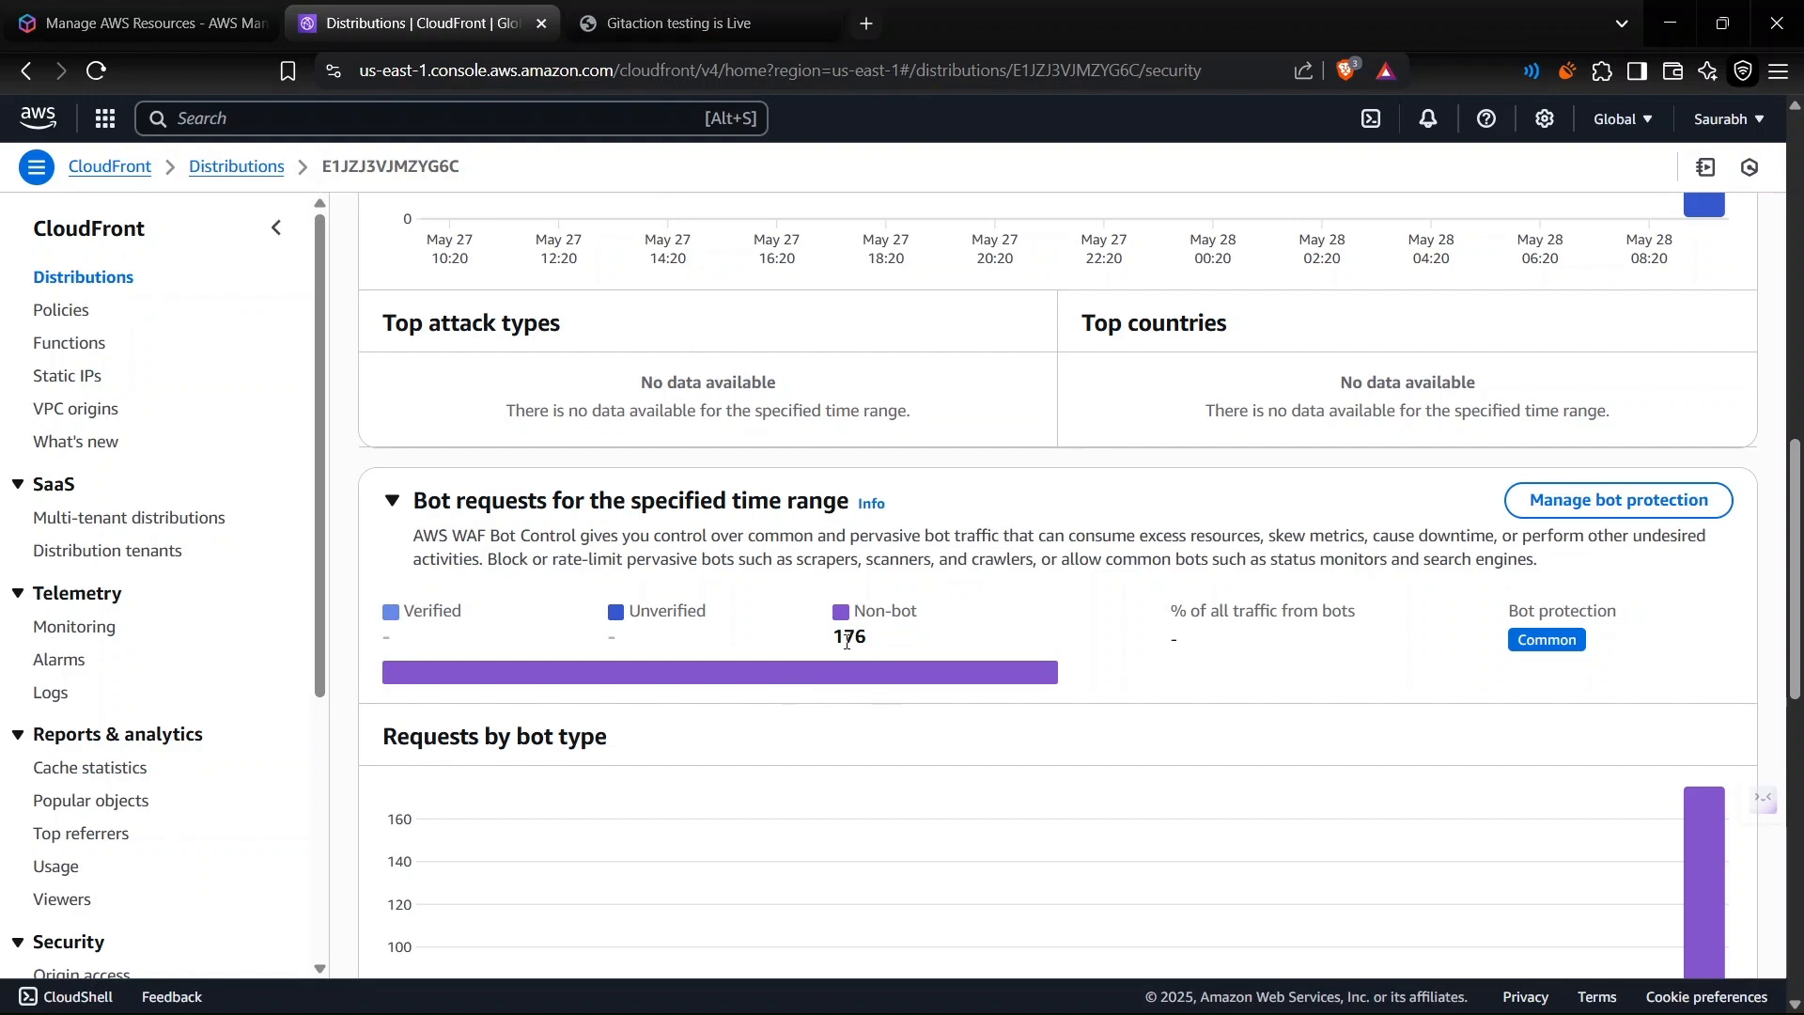
{"action": "scroll", "coordinate": [839, 675], "scroll_direction": "down", "scroll_amount": 10}
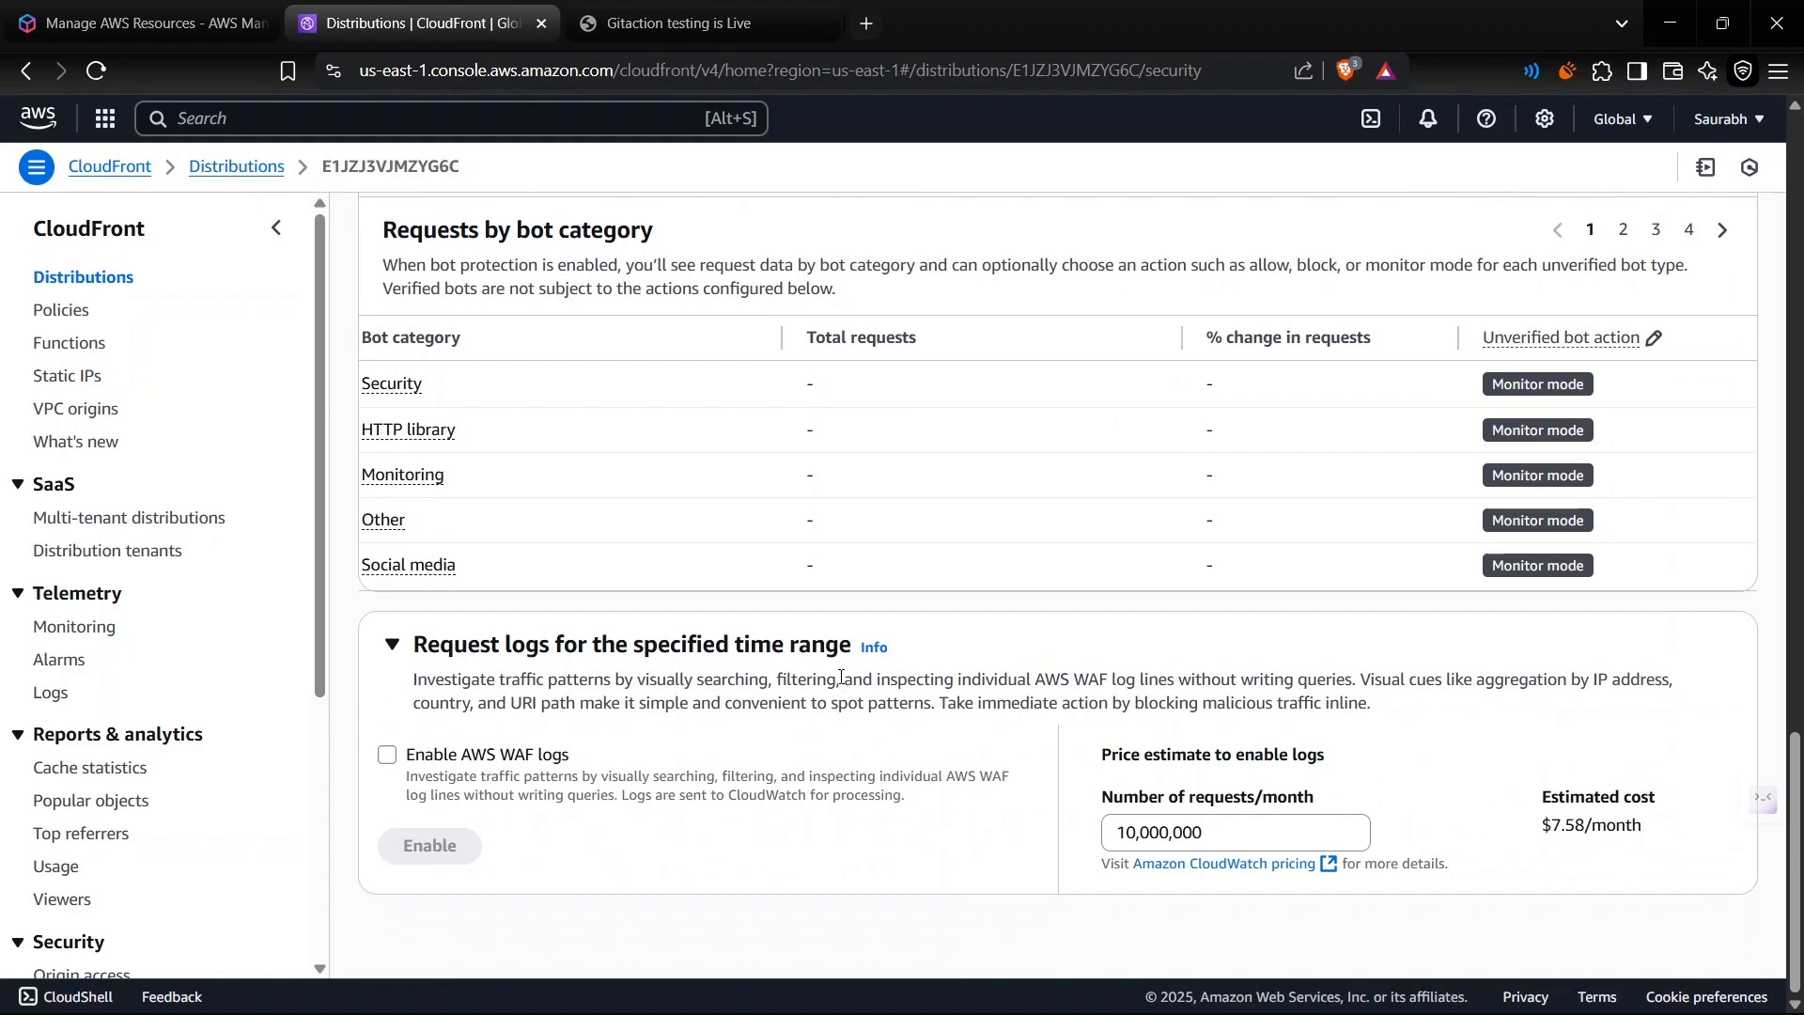
{"action": "scroll", "coordinate": [841, 676], "scroll_direction": "up", "scroll_amount": 3}
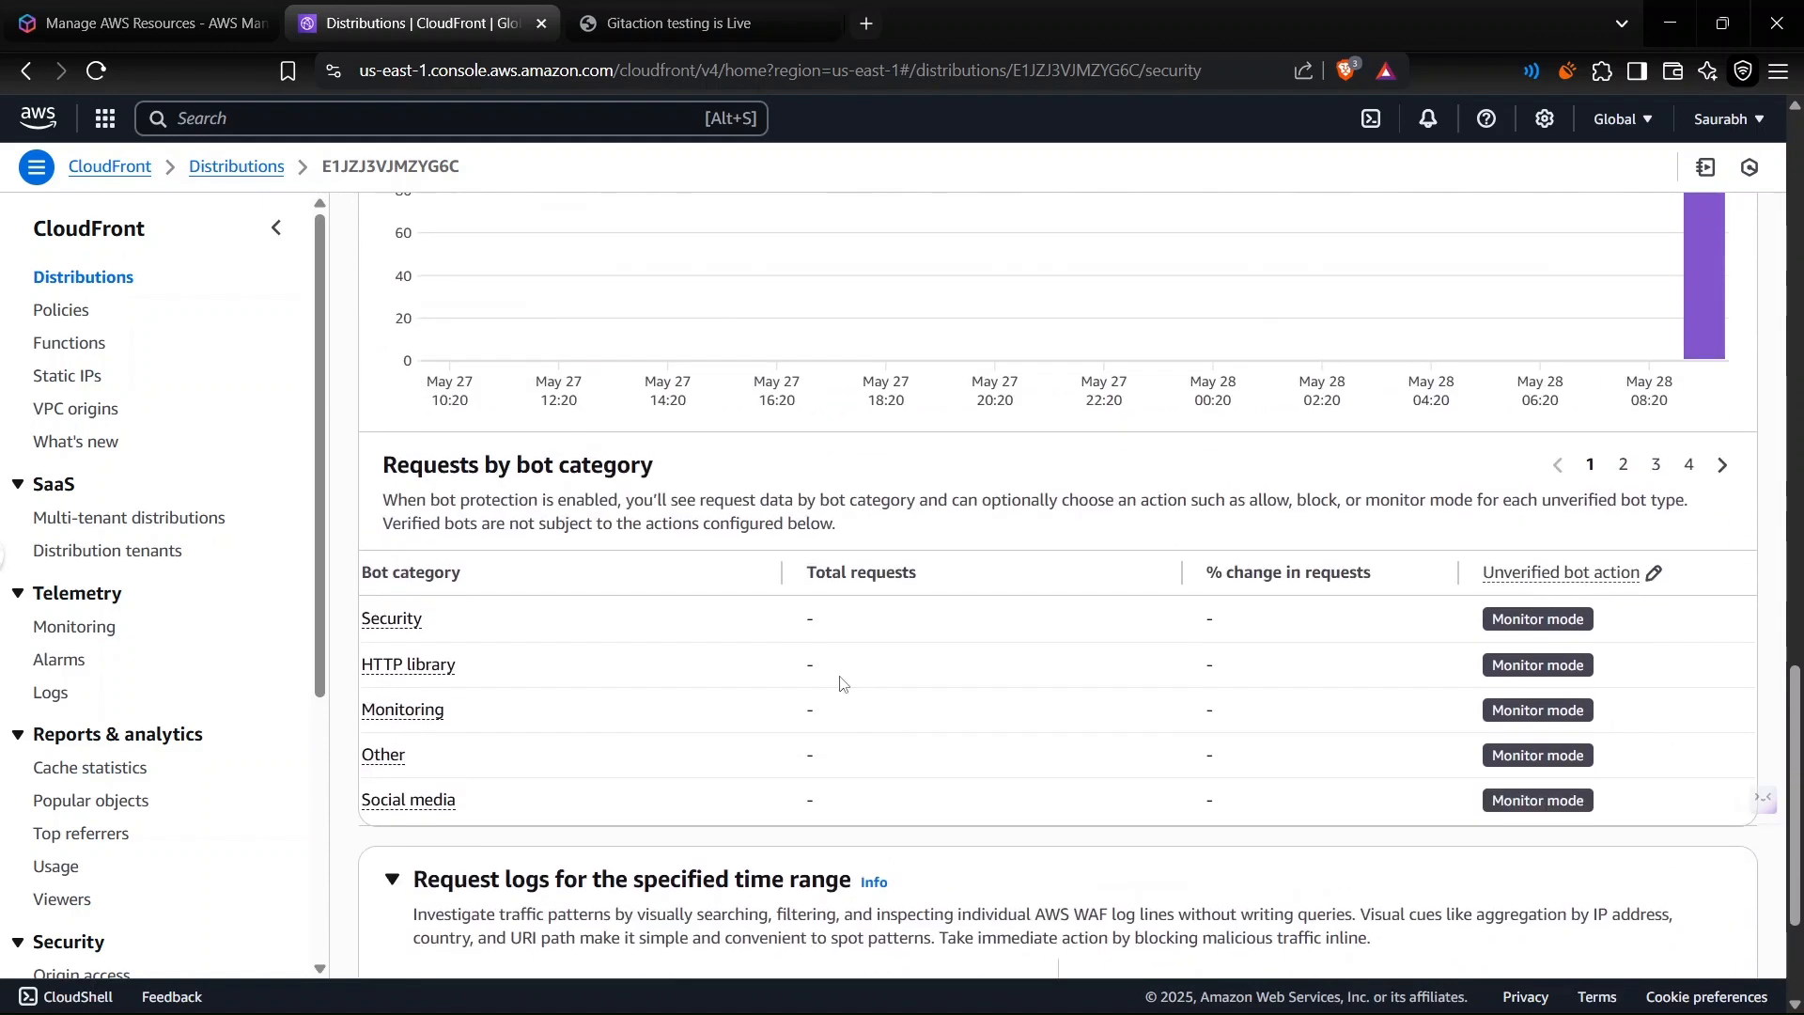
- View the available unverified bot actions for the Security bot category and leave the edit without choosing one
{"action": "mouse_move", "coordinate": [1673, 628]}
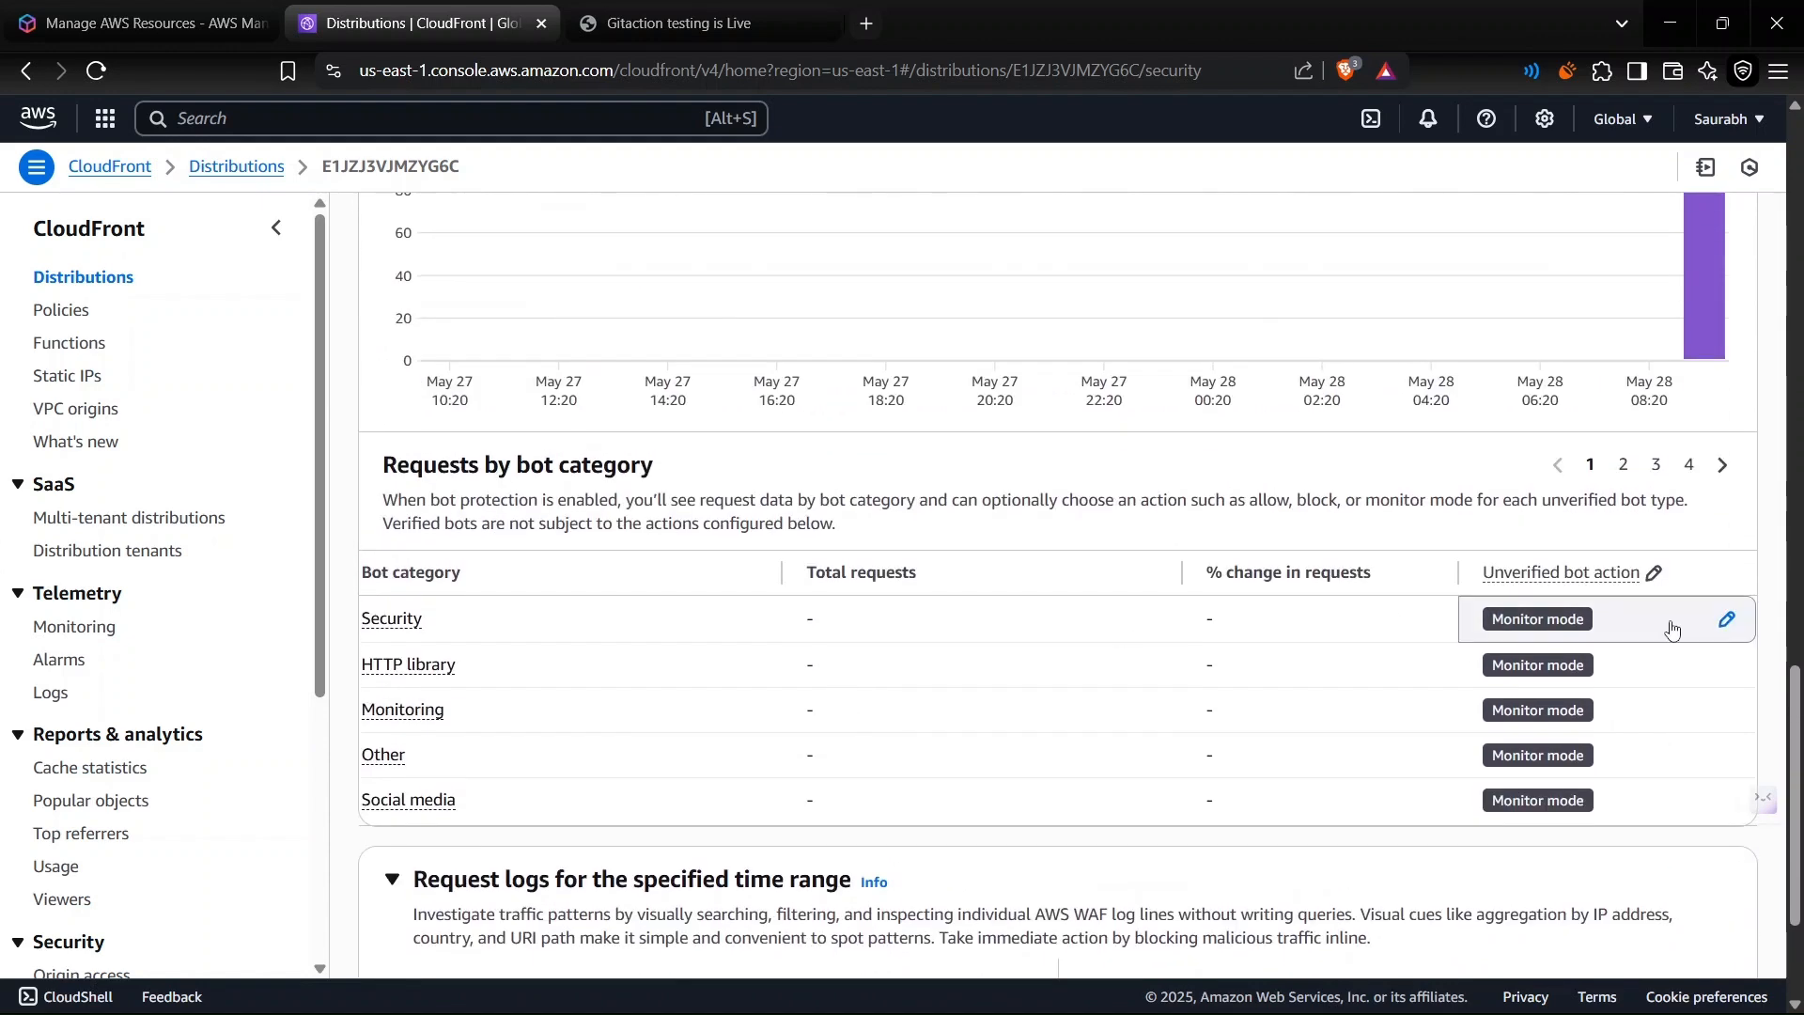
{"action": "left_click", "coordinate": [1728, 621]}
{"action": "left_click", "coordinate": [1656, 620]}
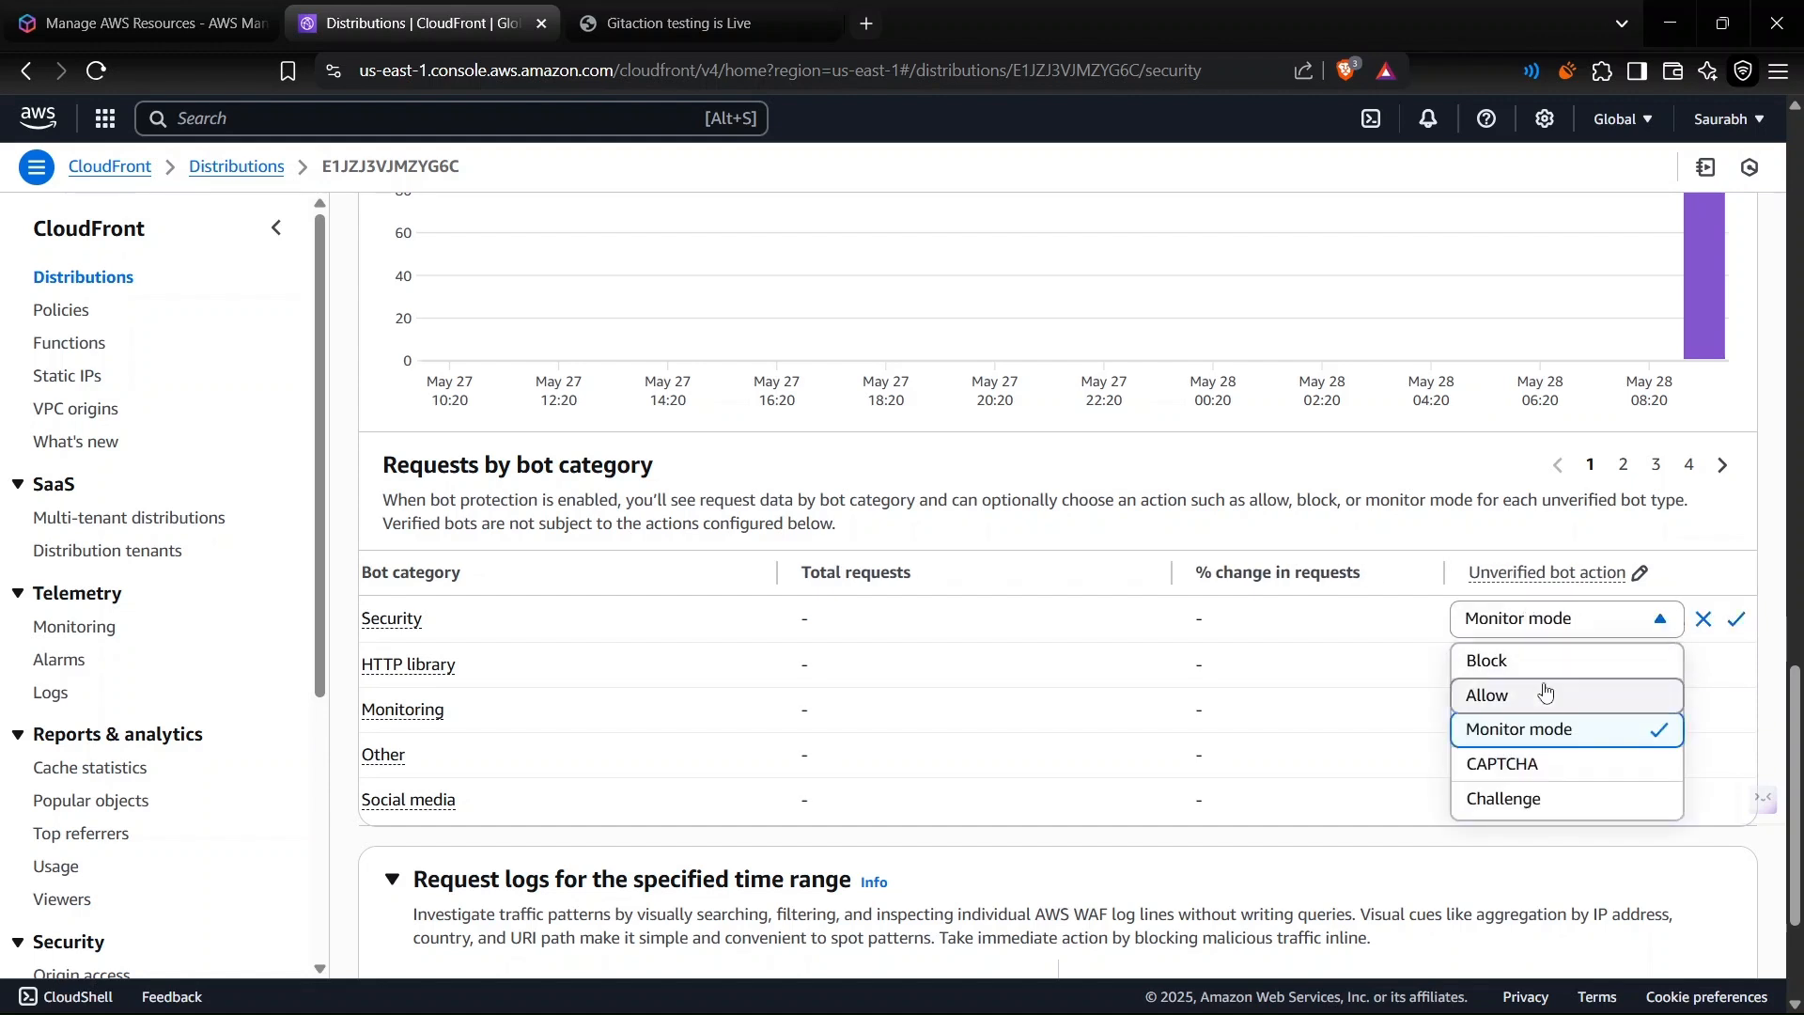
{"action": "left_click", "coordinate": [1535, 863]}
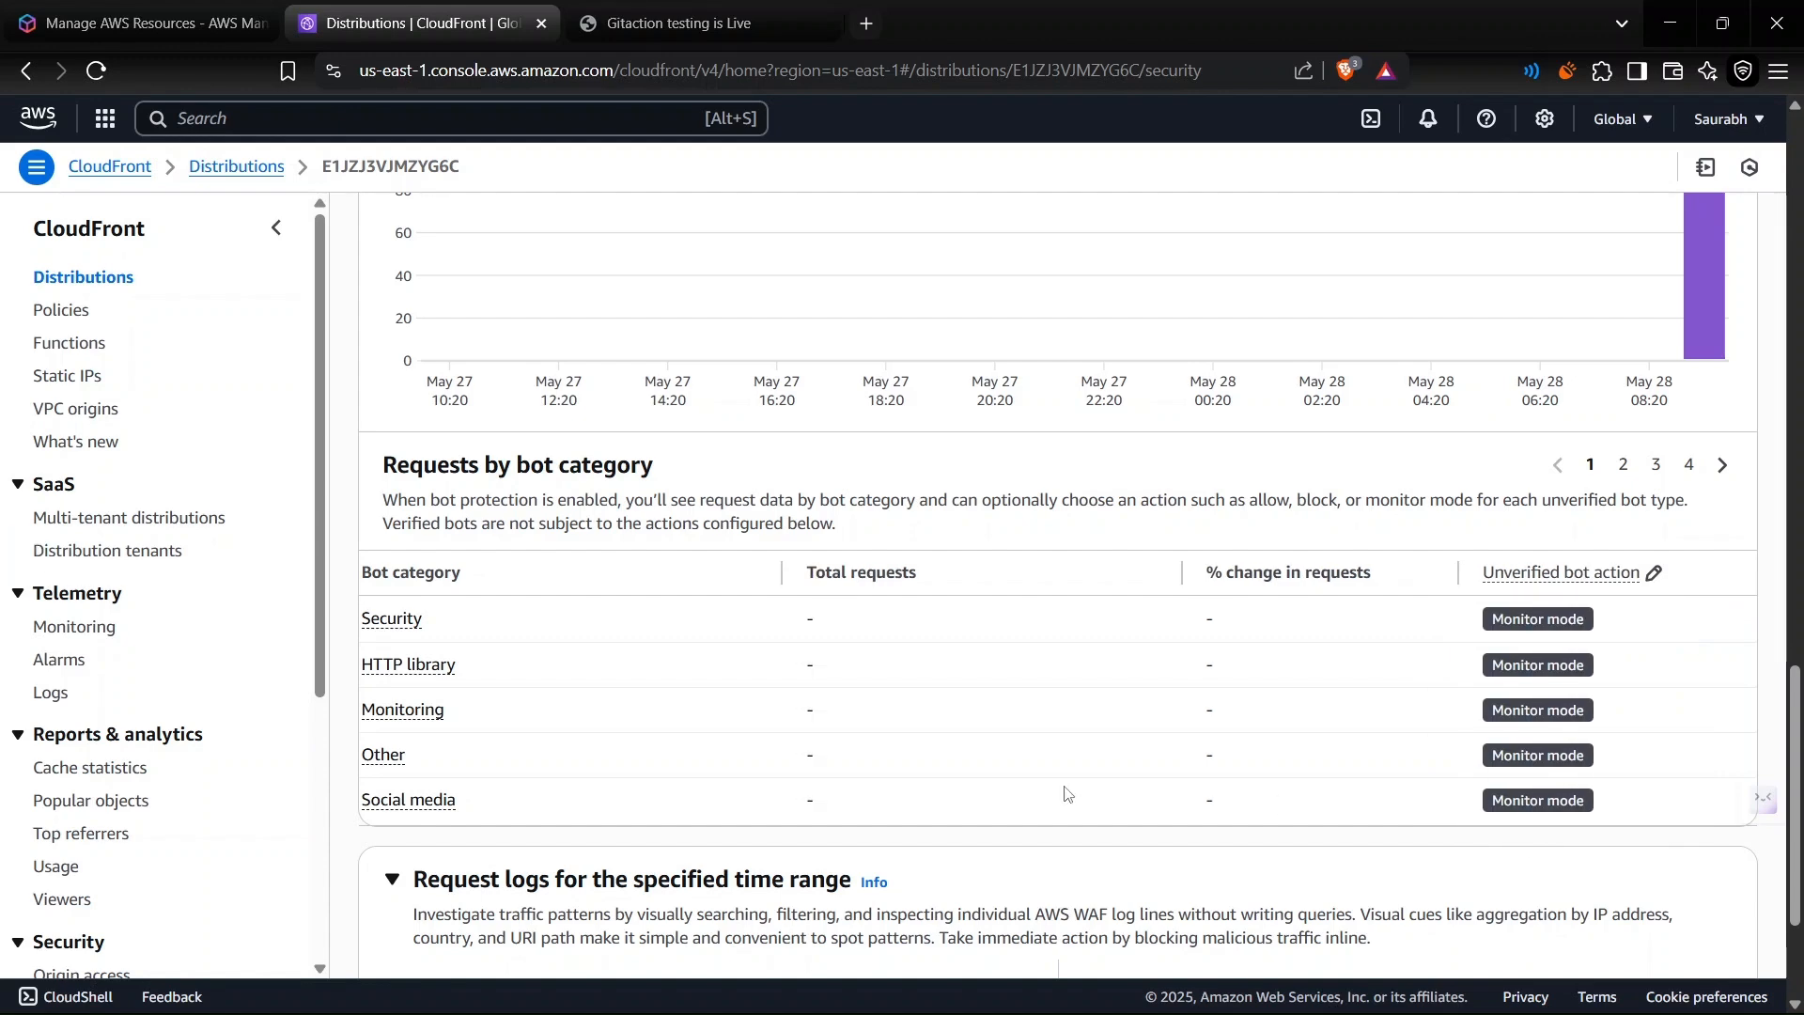
{"action": "scroll", "coordinate": [1067, 794], "scroll_direction": "up", "scroll_amount": 10}
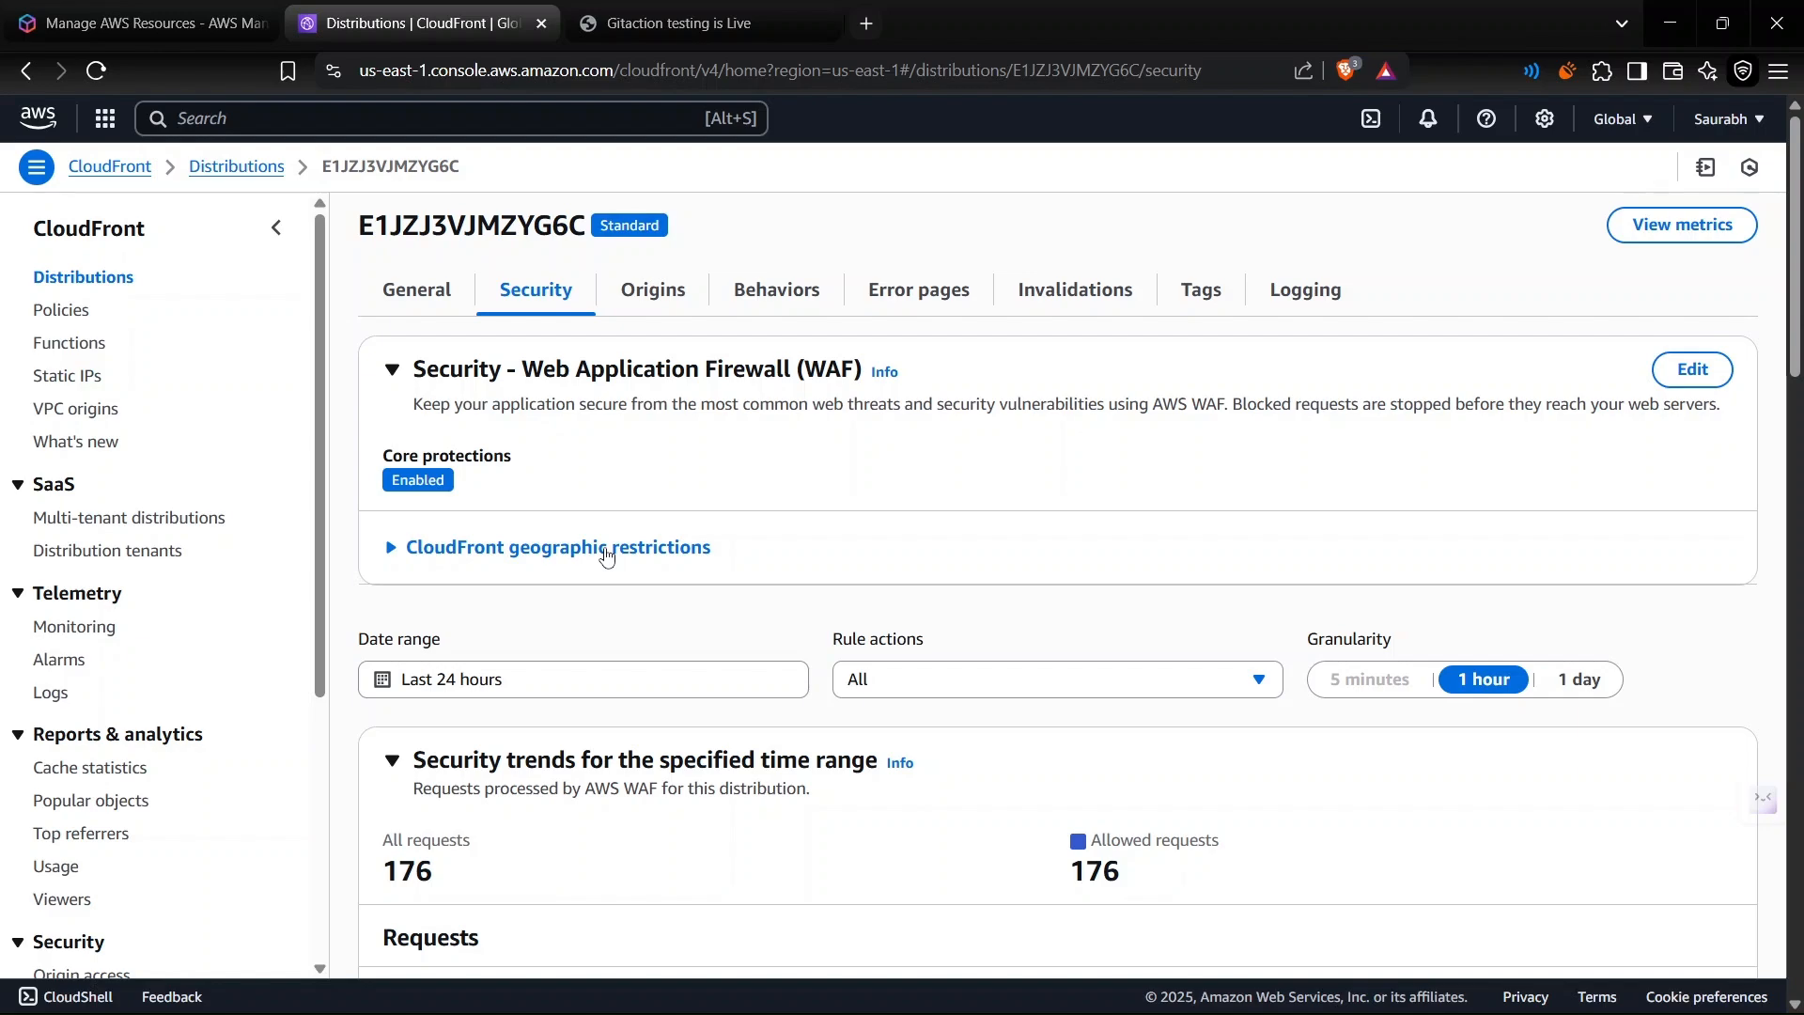
{"action": "scroll", "coordinate": [794, 737], "scroll_direction": "down", "scroll_amount": 10}
{"action": "scroll", "coordinate": [794, 737], "scroll_direction": "down", "scroll_amount": 10}
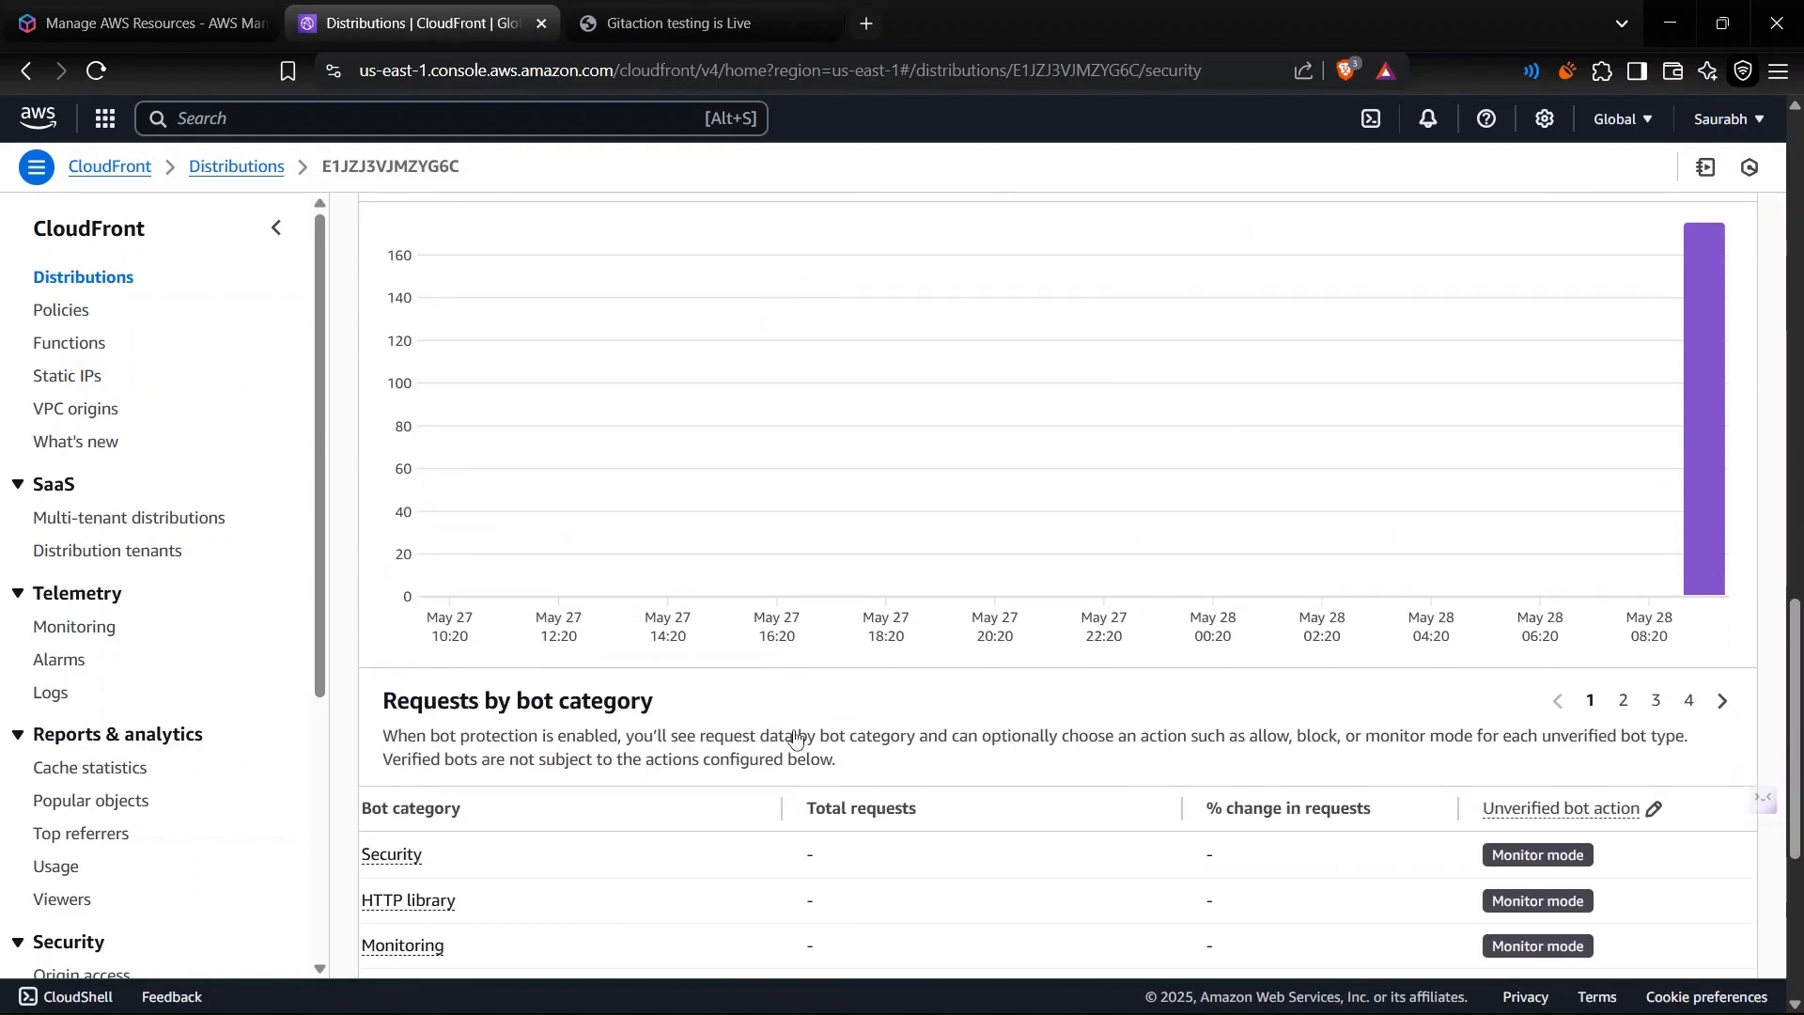
{"action": "scroll", "coordinate": [796, 738], "scroll_direction": "up", "scroll_amount": 20}
{"action": "scroll", "coordinate": [796, 739], "scroll_direction": "up", "scroll_amount": 3}
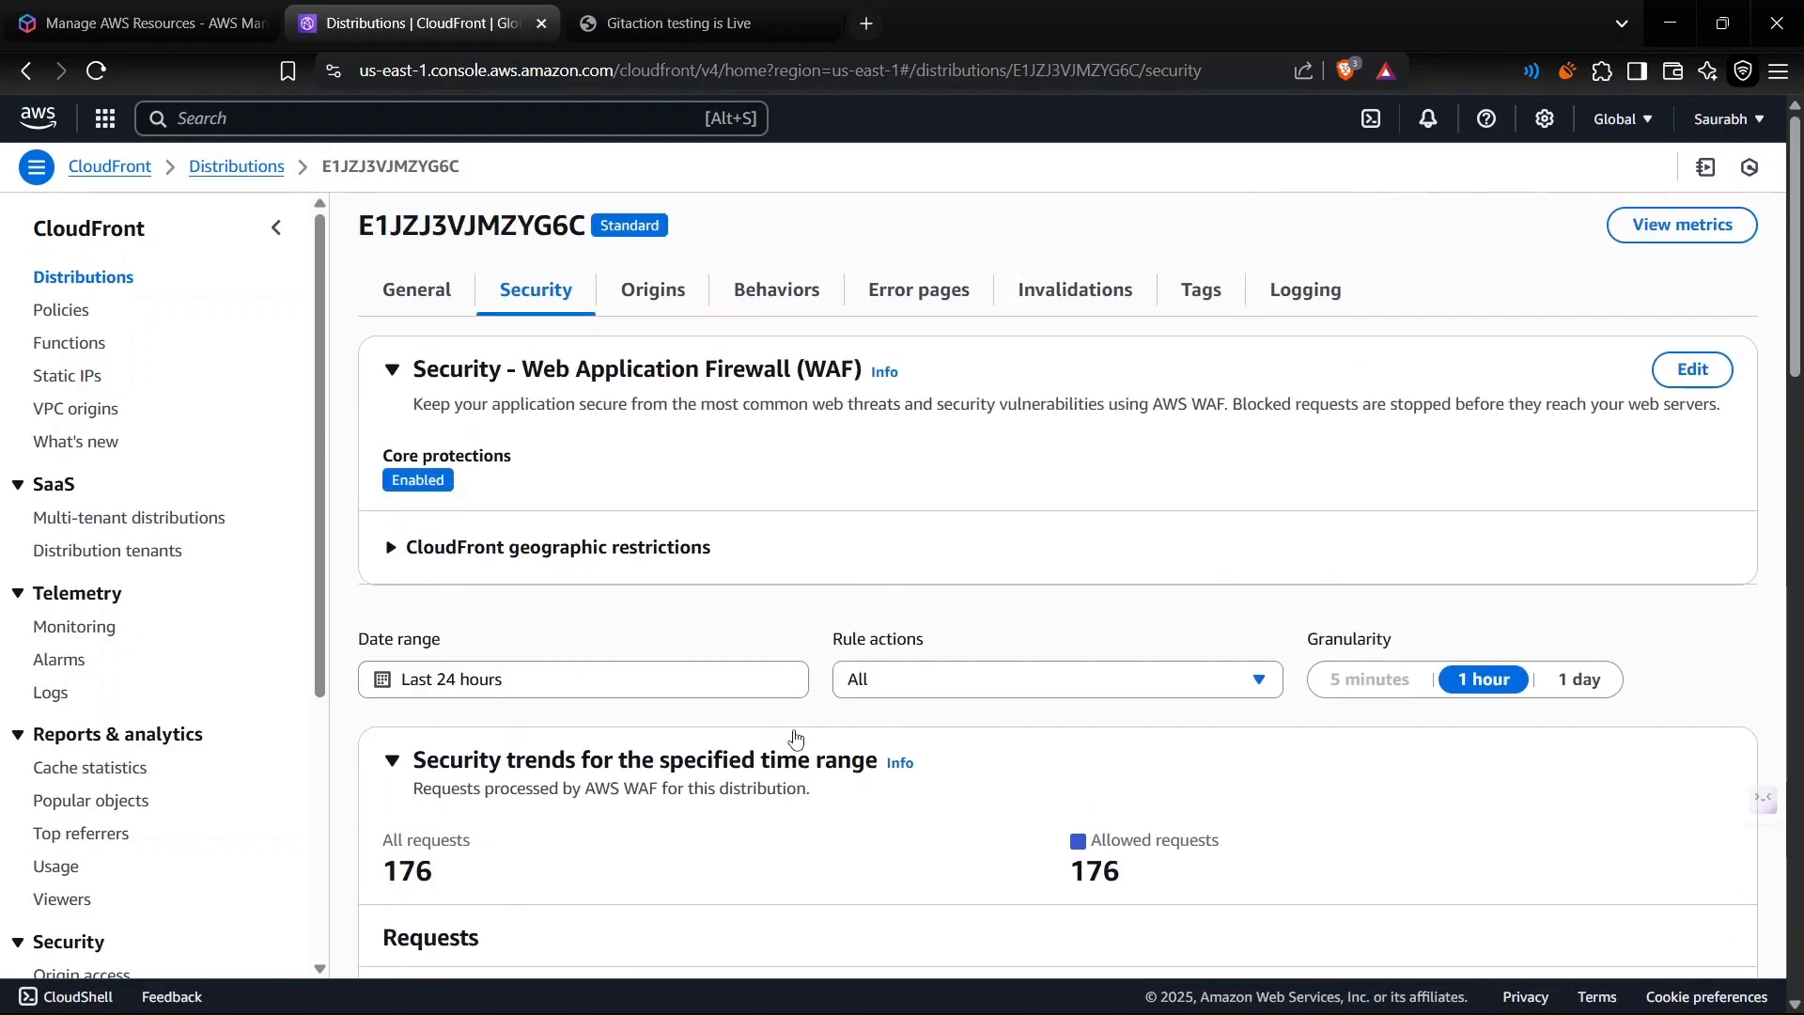